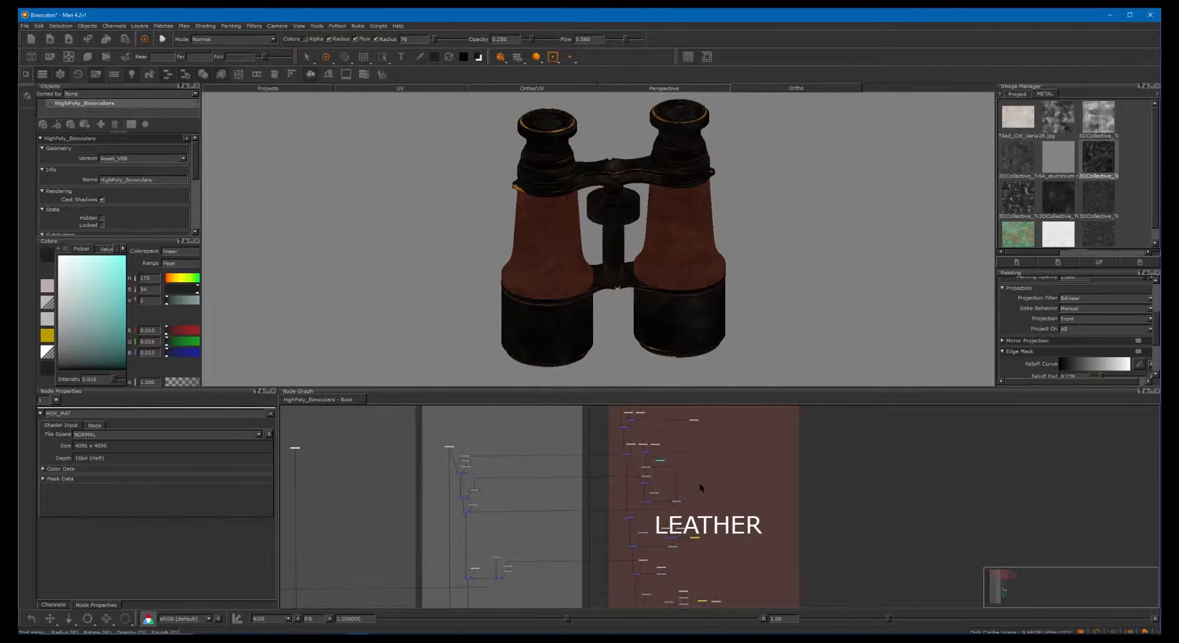
Examine the node chains in the LEATHER group from its top down to the METAL group and back
middle_click_drag(754, 455, 700, 465)
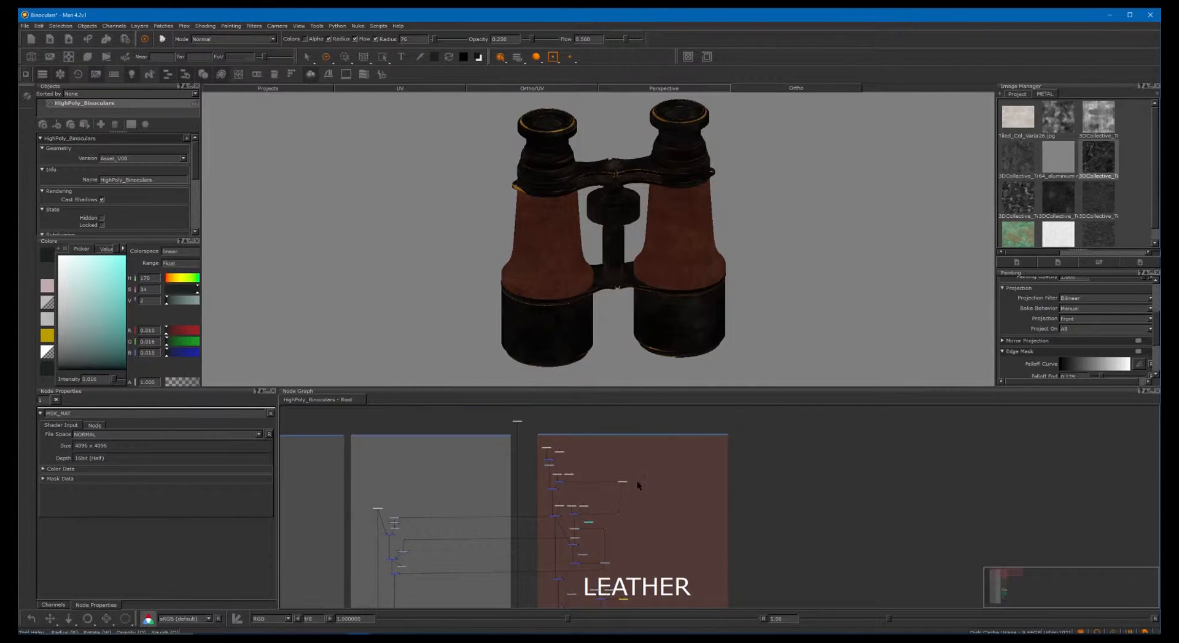
middle_click_drag(607, 474, 578, 416)
scroll(689, 472, "up", 2)
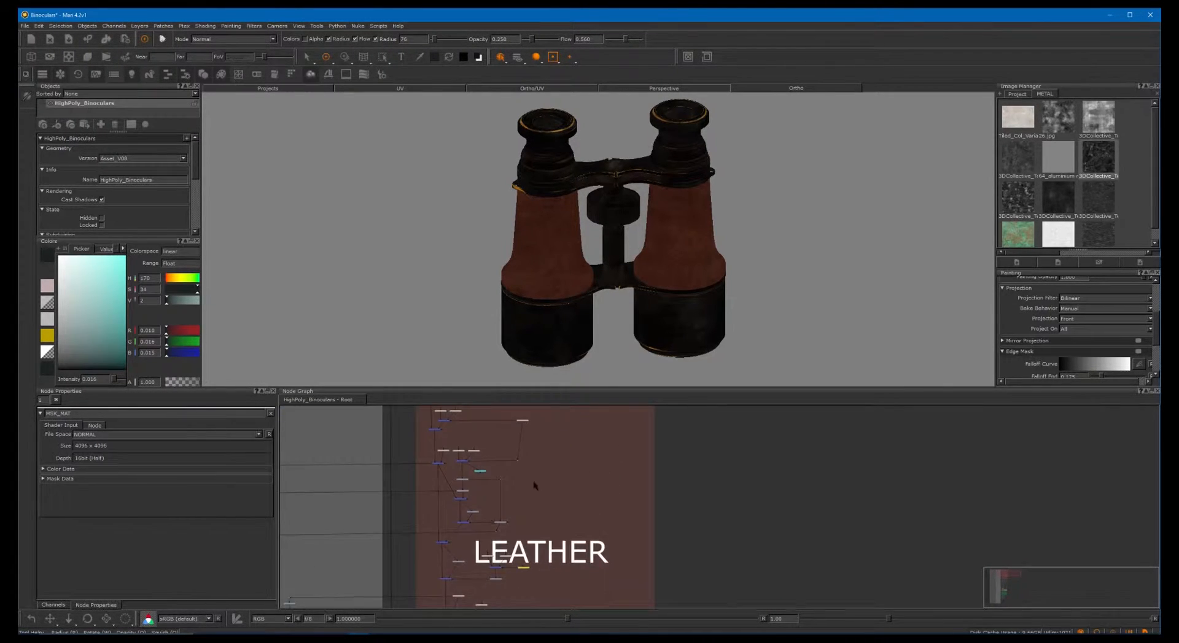
middle_click_drag(580, 515, 543, 449)
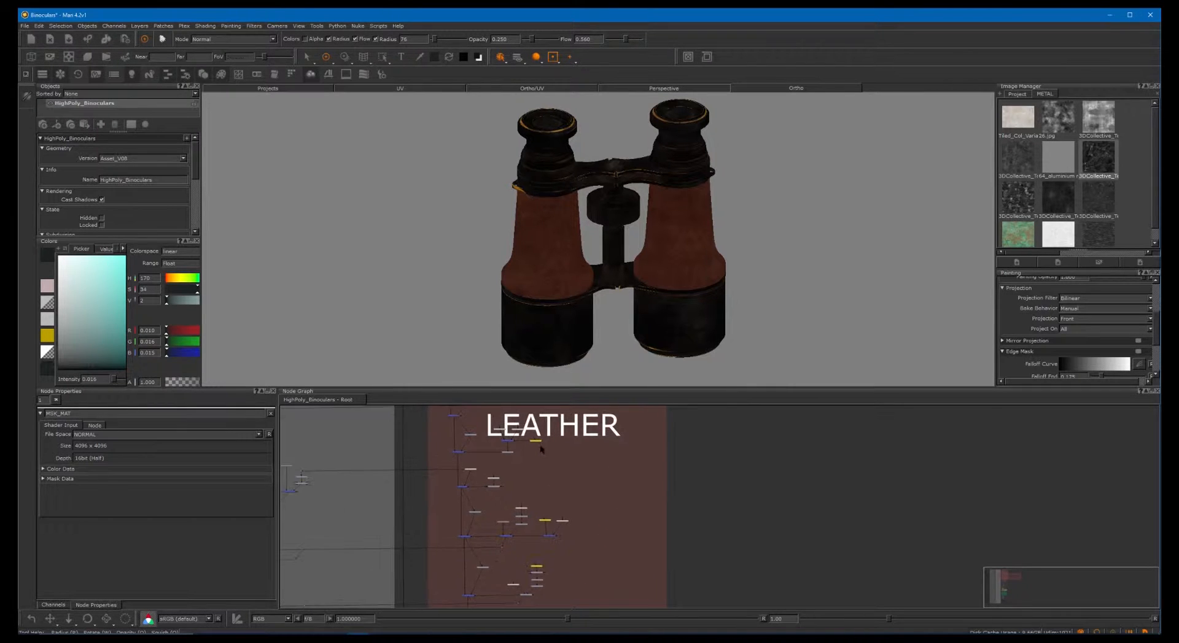
middle_click_drag(537, 511, 573, 470)
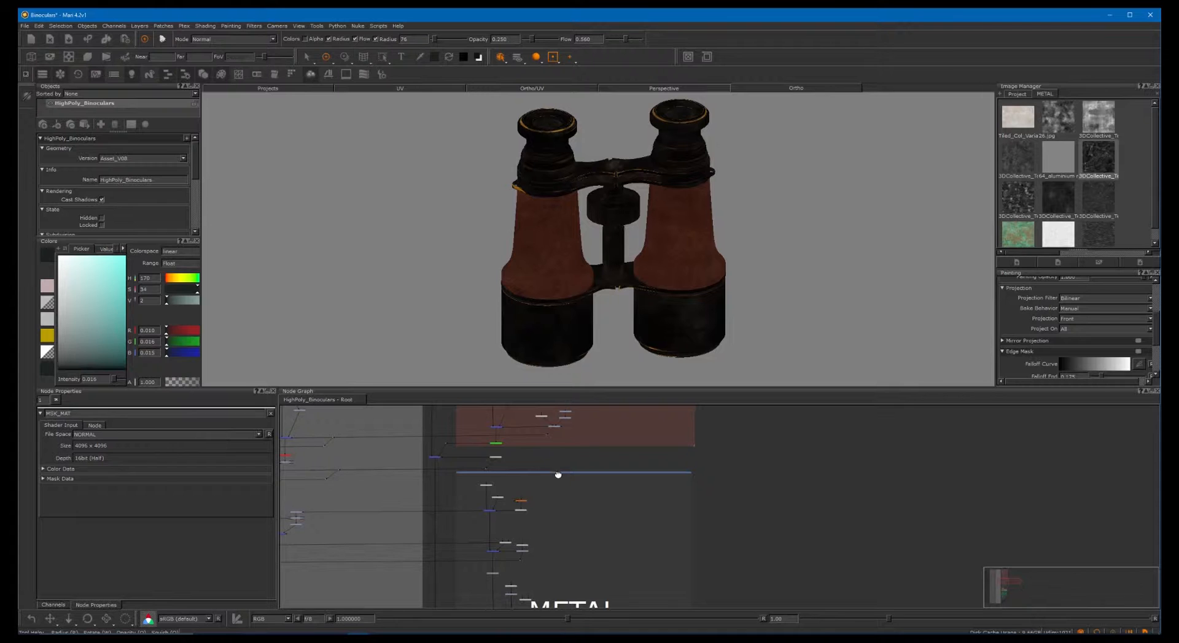
middle_click_drag(558, 475, 529, 556)
middle_click_drag(526, 464, 542, 550)
middle_click_drag(518, 471, 532, 538)
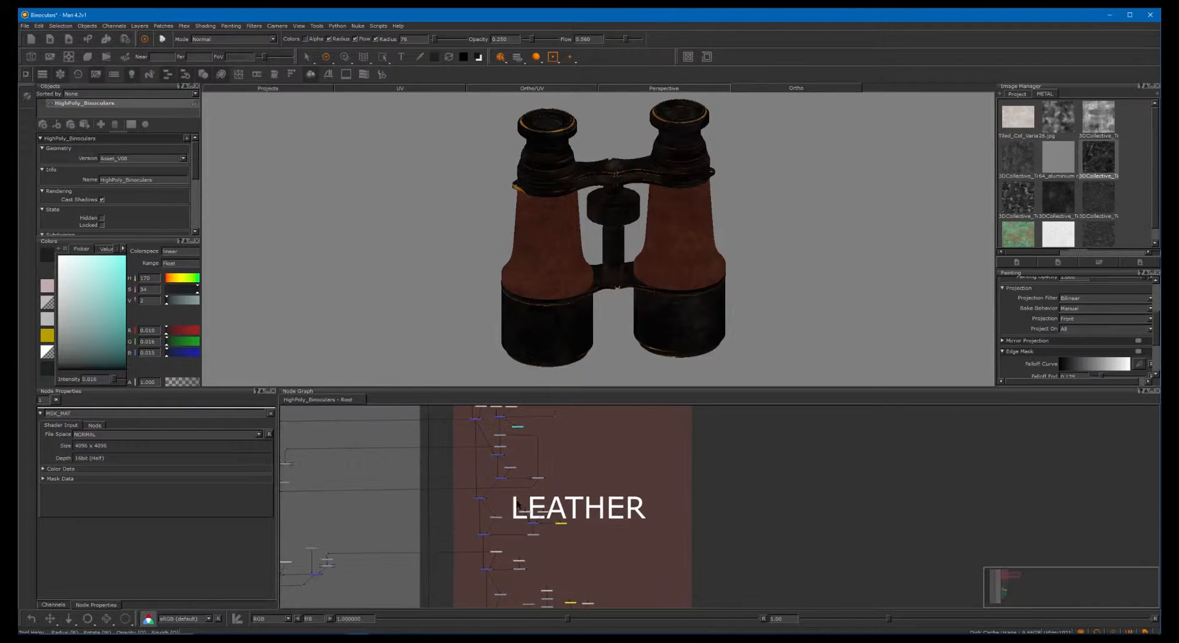
middle_click_drag(487, 476, 519, 590)
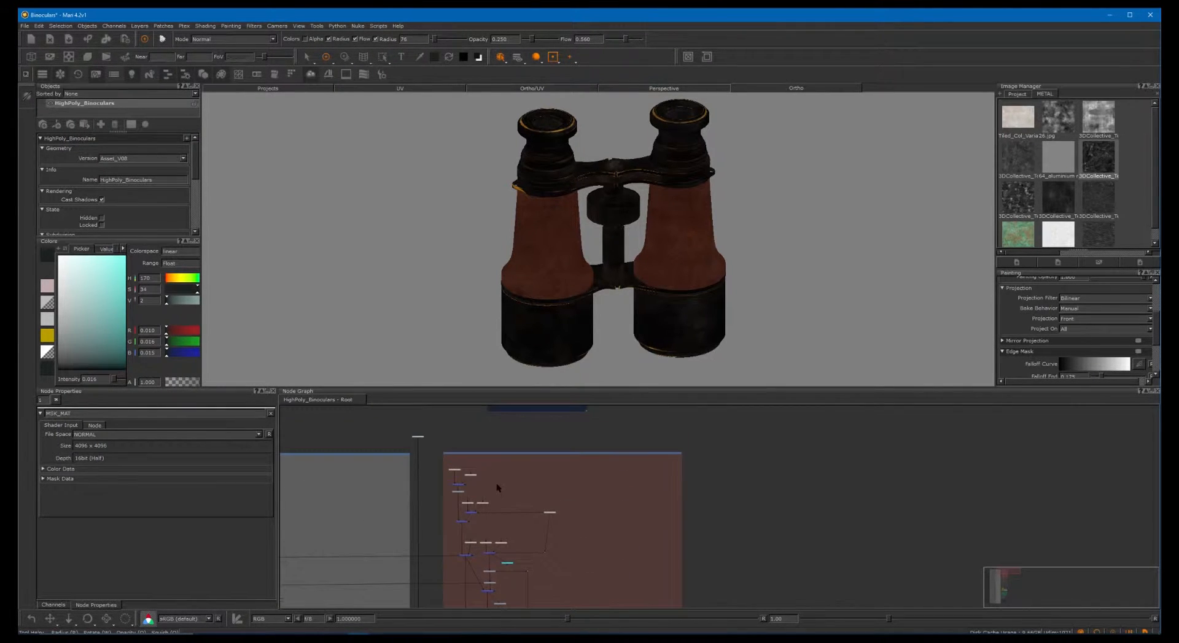
scroll(603, 473, "up", 3)
middle_click_drag(418, 482, 545, 549)
scroll(579, 498, "down", 2)
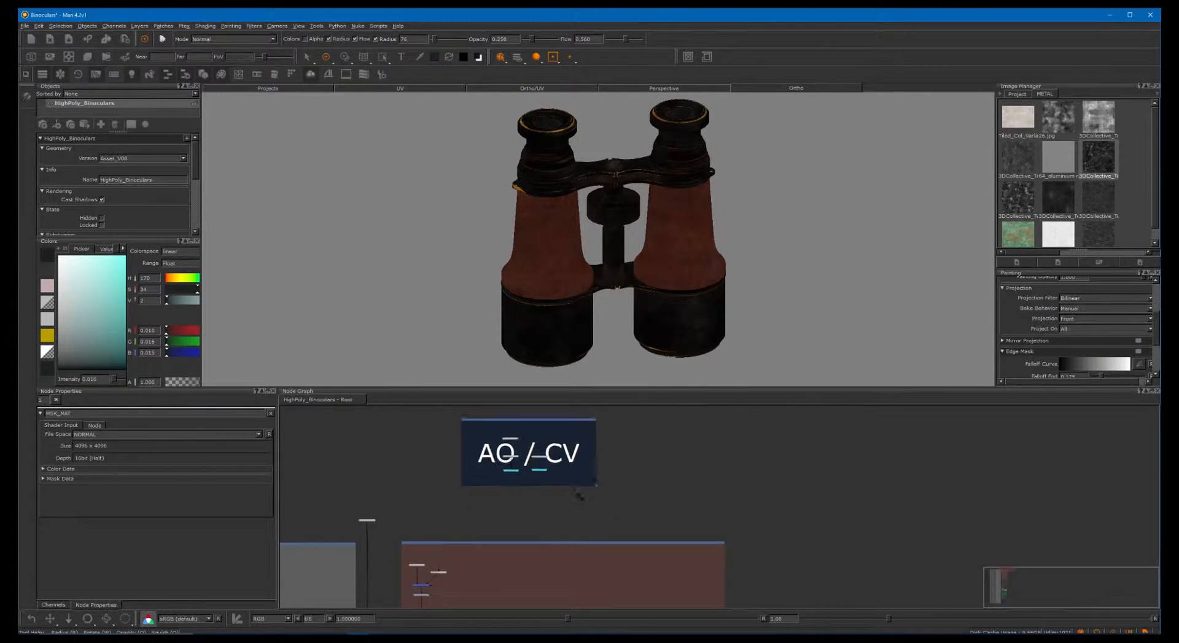
Look over the AO / CV group and the column groups beside the LEATHER group in the node graph
middle_click_drag(591, 513, 832, 463)
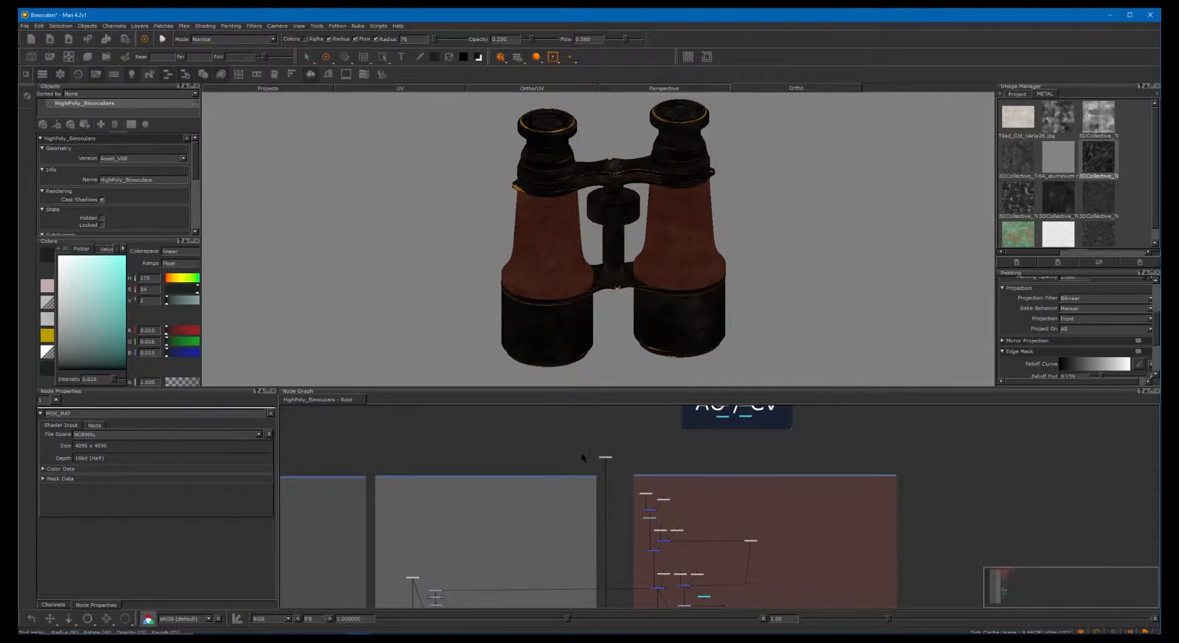
middle_click_drag(733, 472, 651, 469)
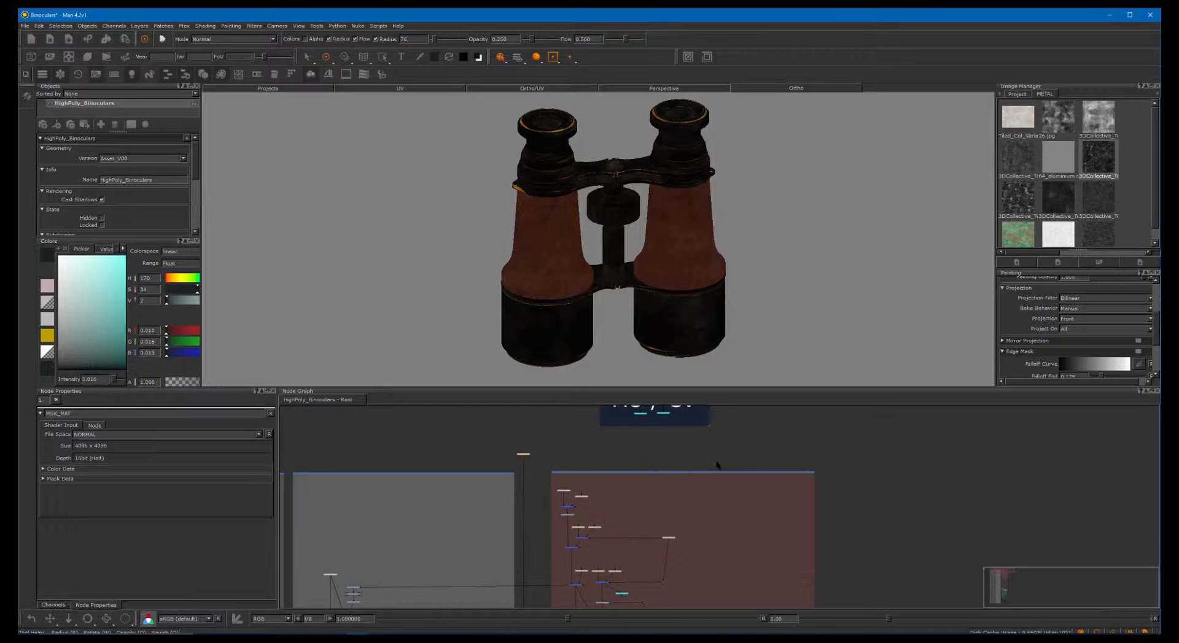
scroll(700, 499, "down", 2)
middle_click_drag(739, 486, 834, 449)
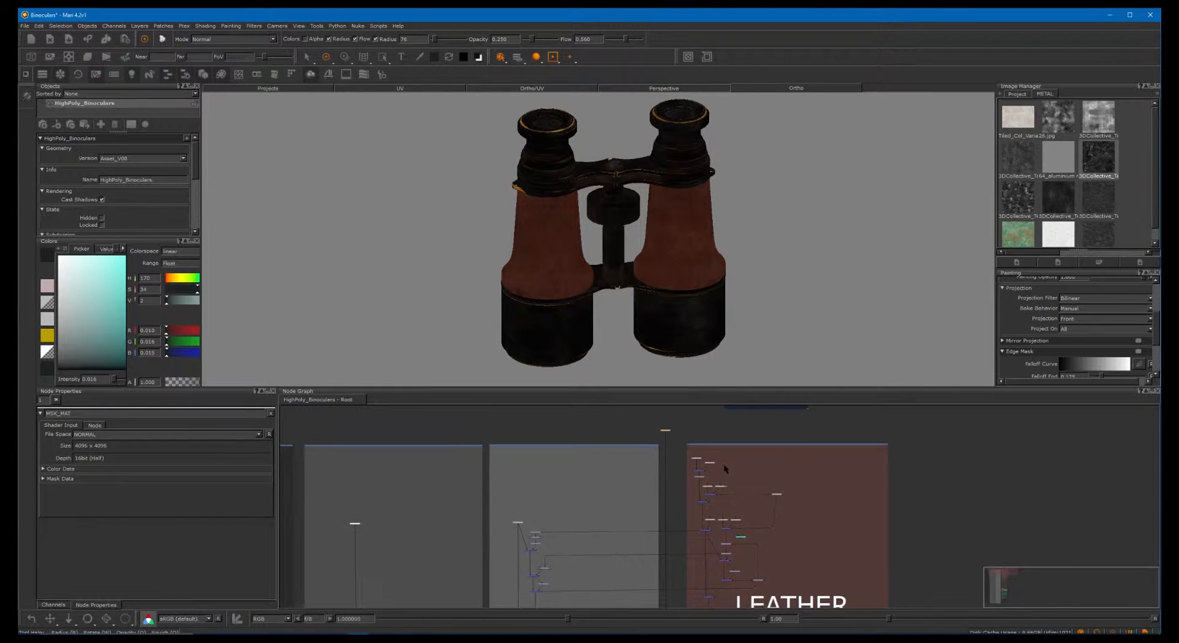
scroll(712, 467, "down", 1)
middle_click_drag(704, 476, 737, 455)
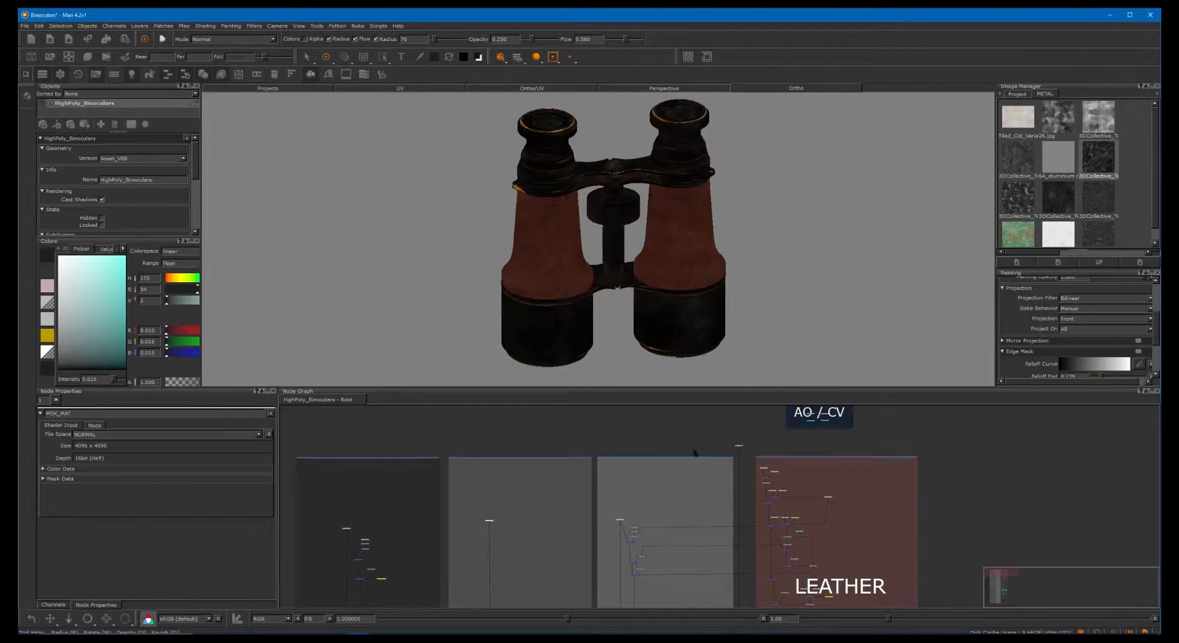
middle_click_drag(703, 444, 655, 415)
middle_click_drag(766, 459, 798, 443)
scroll(845, 450, "down", 3)
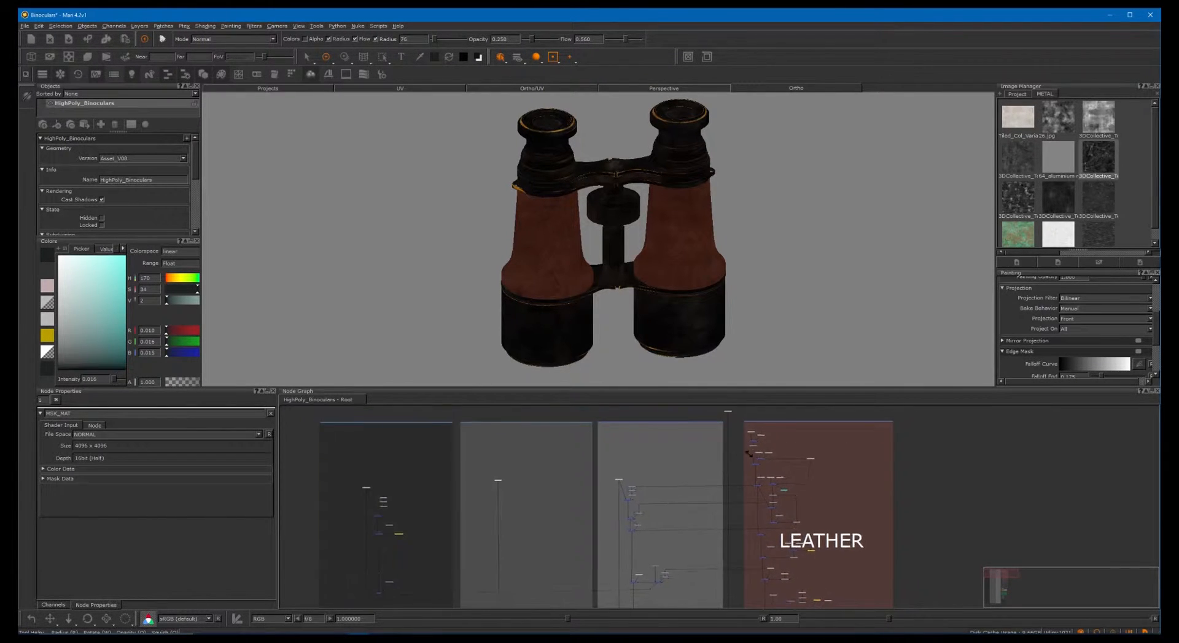
middle_click_drag(811, 484, 716, 407)
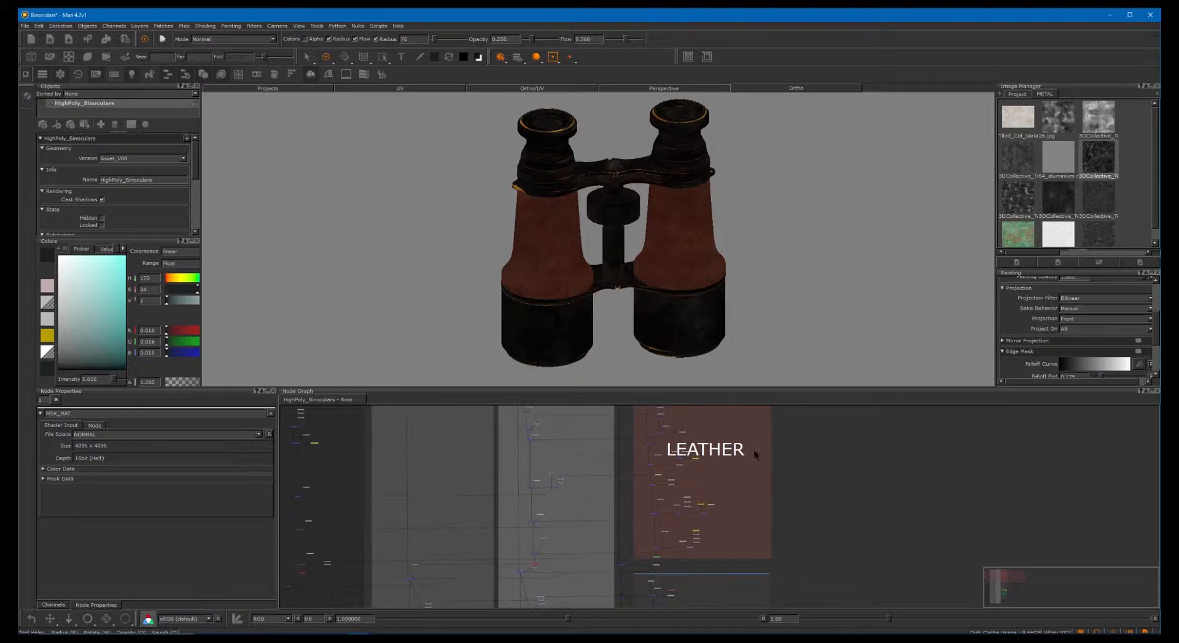
Survey the whole node graph layout, from the BUMP, SPEC and ROUGH columns to the material groups
middle_click_drag(711, 456, 727, 403)
scroll(654, 452, "down", 5)
right_click_drag(691, 463, 610, 471, "alt")
middle_click_drag(725, 497, 659, 468)
right_click_drag(650, 471, 606, 503, "alt")
middle_click_drag(675, 503, 643, 546)
middle_click_drag(647, 465, 643, 501)
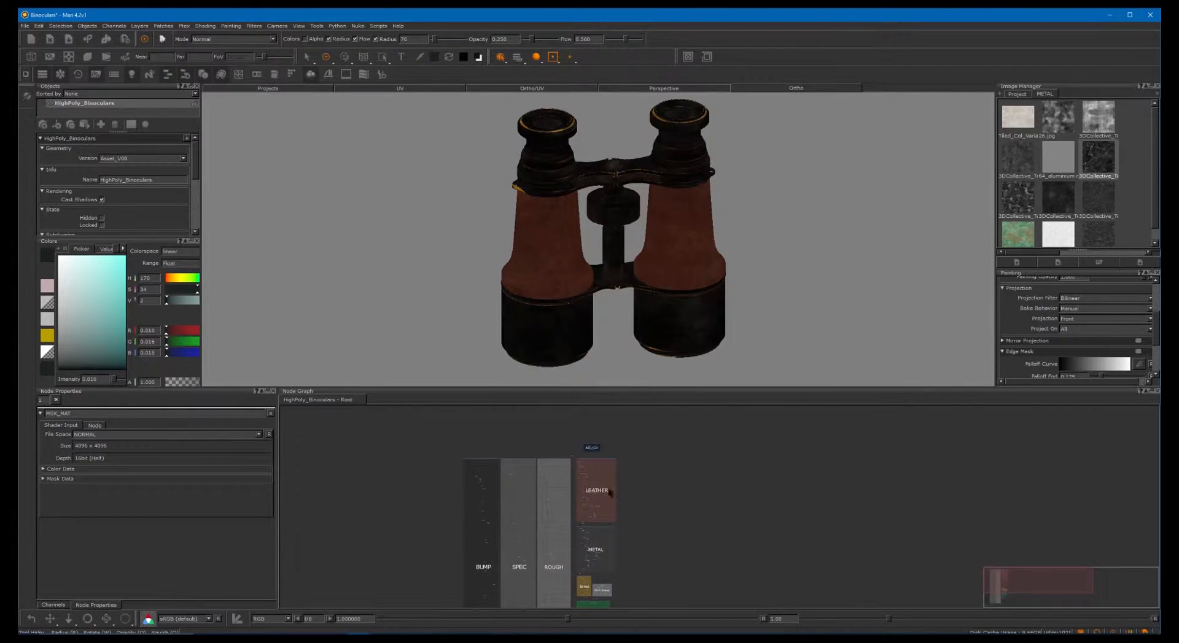
Inspect the LEATHER group closely, focusing on the nodes at the start of its chain
right_click_drag(652, 469, 694, 468, "alt")
right_click_drag(583, 473, 613, 471, "alt")
middle_click_drag(591, 489, 721, 500)
right_click_drag(576, 479, 621, 467, "alt")
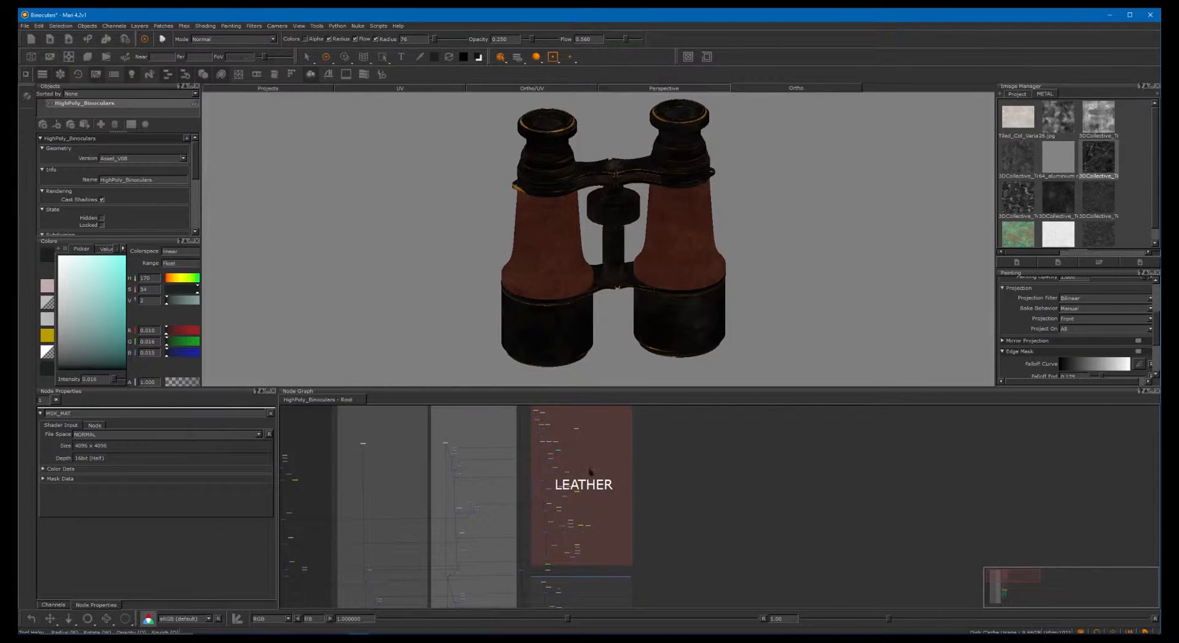
middle_click_drag(550, 473, 601, 457)
middle_click_drag(658, 483, 591, 516)
right_click_drag(773, 470, 850, 437, "alt")
middle_click_drag(625, 486, 655, 564)
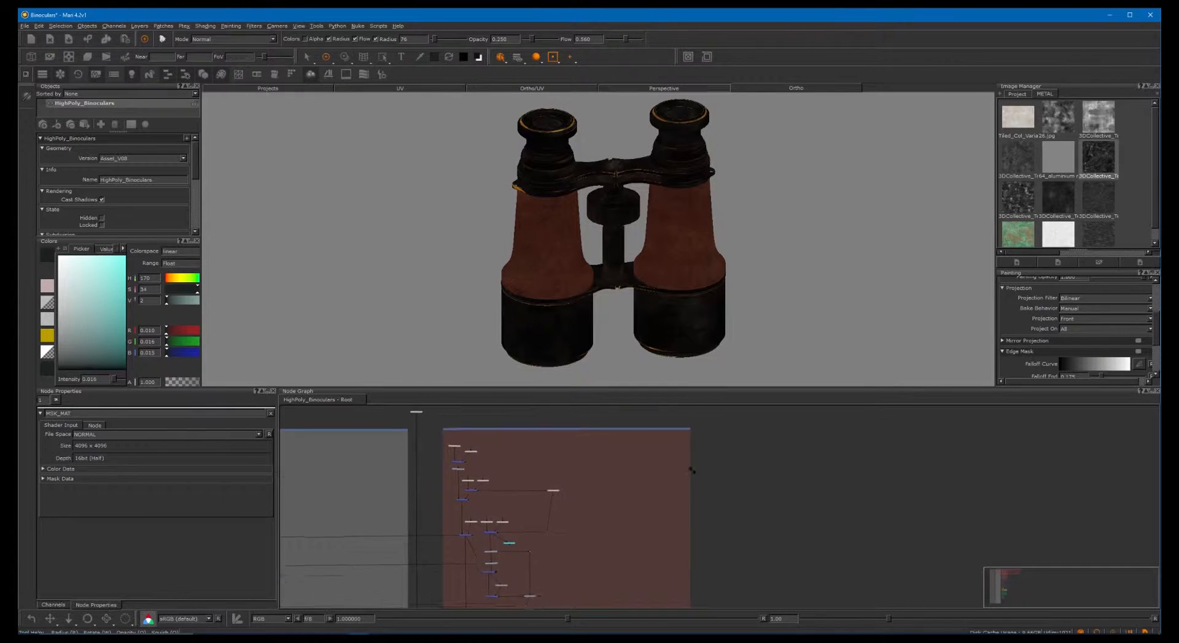
Add a trial Merge node in the empty area of the LEATHER group and delete it
right_click_drag(645, 481, 711, 473, "alt")
middle_click_drag(550, 478, 666, 534)
right_click_drag(574, 503, 612, 502, "alt")
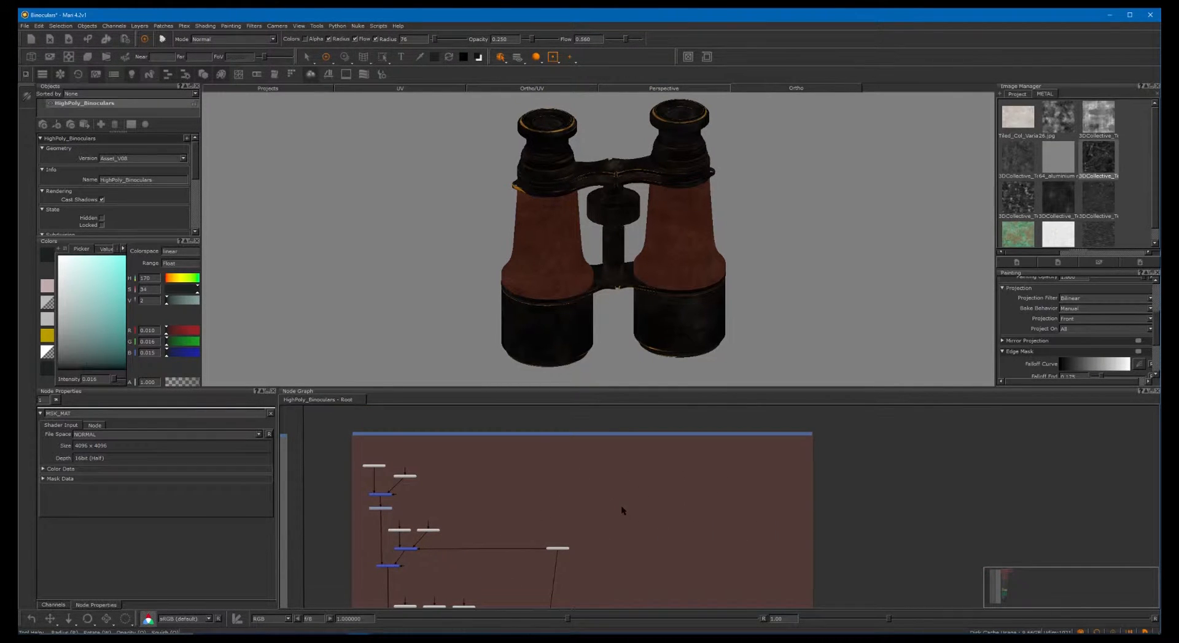
key("m")
right_click_drag(841, 473, 905, 461, "alt")
right_click_drag(644, 500, 707, 492, "alt")
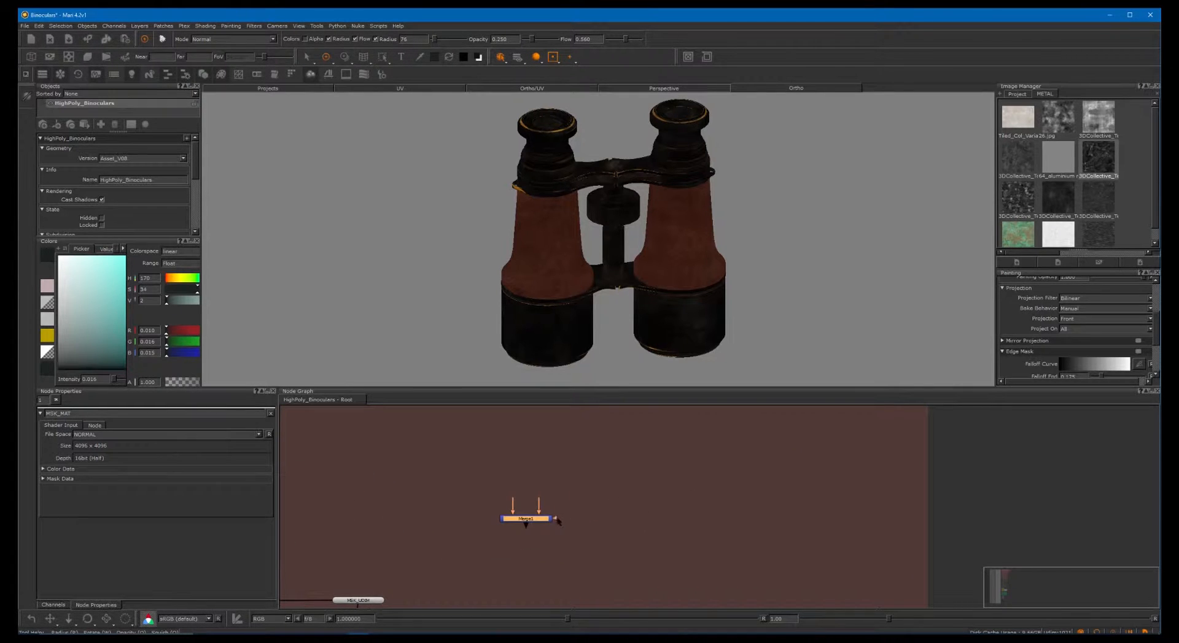
left_click_drag(656, 525, 590, 527)
left_click_drag(585, 508, 394, 523)
left_click_drag(590, 502, 437, 477)
key("Delete")
Examine the first nodes of the LEATHER chain and how they feed into the merge nodes
middle_click_drag(490, 499, 703, 476, "alt")
right_click_drag(636, 470, 538, 496, "alt")
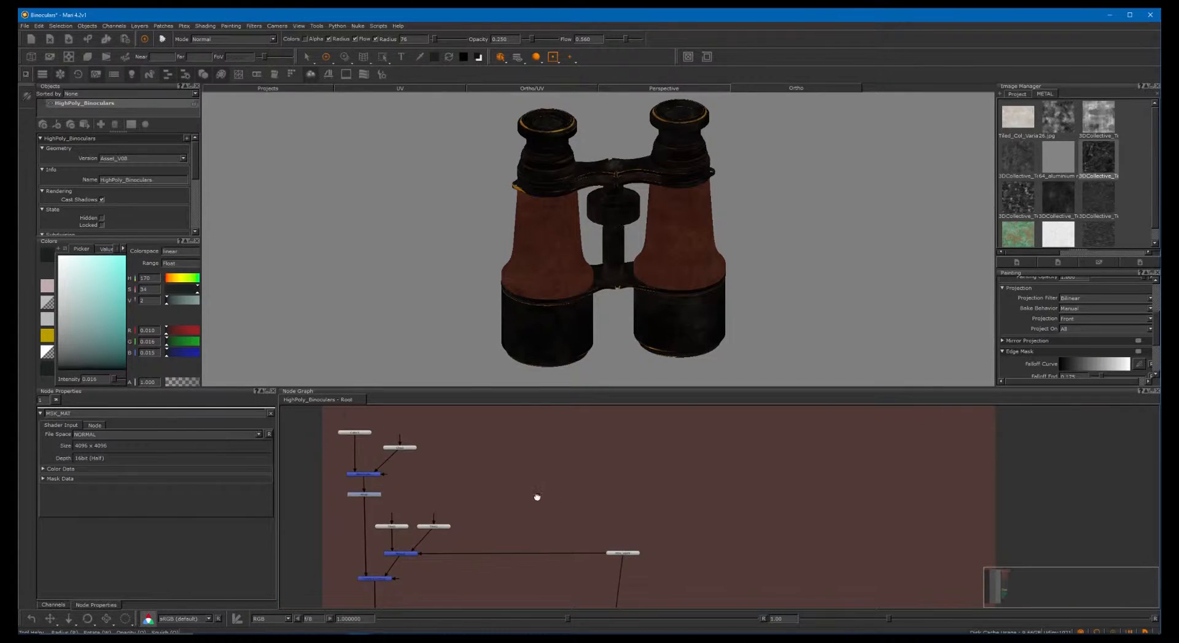
middle_click_drag(538, 496, 748, 481, "alt")
right_click_drag(729, 468, 661, 486, "alt")
middle_click_drag(800, 465, 681, 461, "alt")
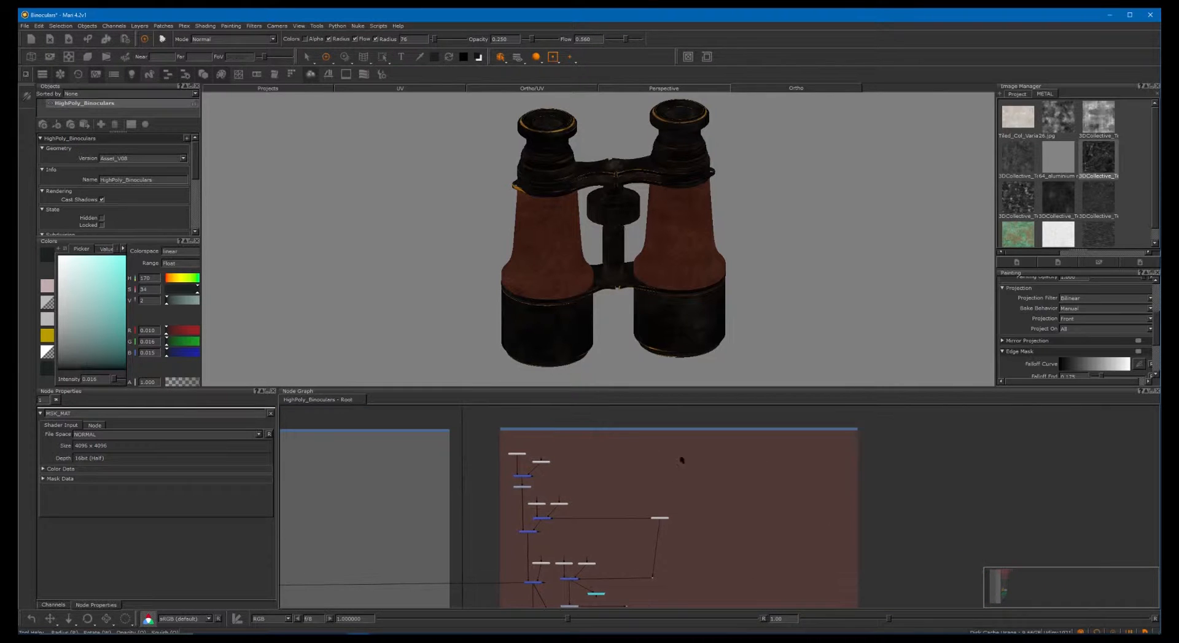
middle_click_drag(599, 484, 795, 472, "alt")
middle_click_drag(701, 484, 562, 513, "alt")
right_click_drag(676, 472, 654, 478, "alt")
middle_click_drag(648, 481, 642, 460, "alt")
right_click_drag(734, 458, 781, 453, "alt")
mouse_move(608, 461)
middle_mouse_down("alt")
mouse_move(628, 498)
mouse_move(626, 463)
middle_mouse_up("alt")
right_click_drag(693, 464, 724, 460, "alt")
mouse_move(552, 434)
middle_mouse_down("alt")
mouse_move(582, 475)
mouse_move(562, 443)
middle_mouse_up("alt")
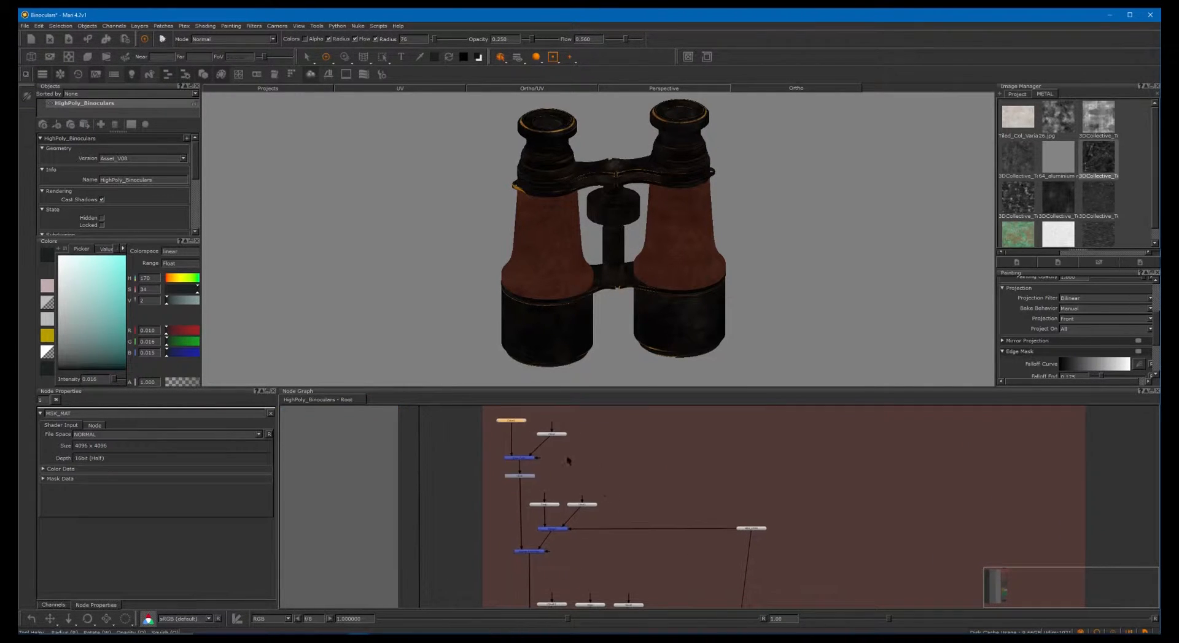
Trace the shared mask node's connections to the merge nodes in the LEATHER group, selecting the linked nodes
right_click_drag(636, 490, 646, 485, "alt")
middle_click_drag(646, 476, 622, 415, "alt")
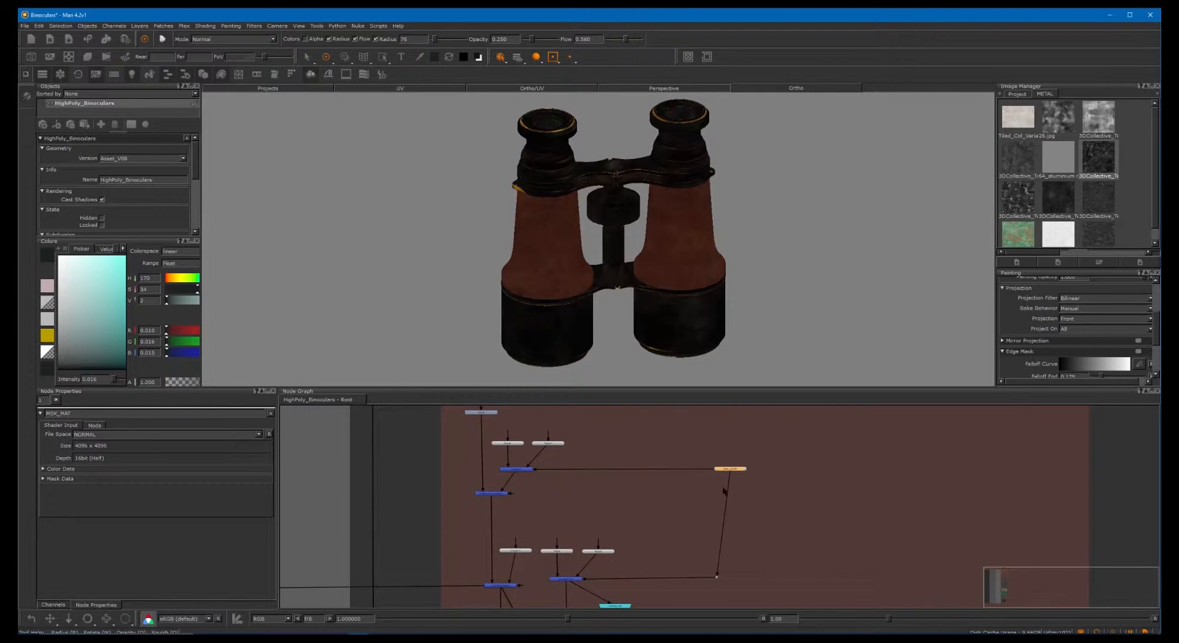
middle_click_drag(670, 477, 761, 470, "alt")
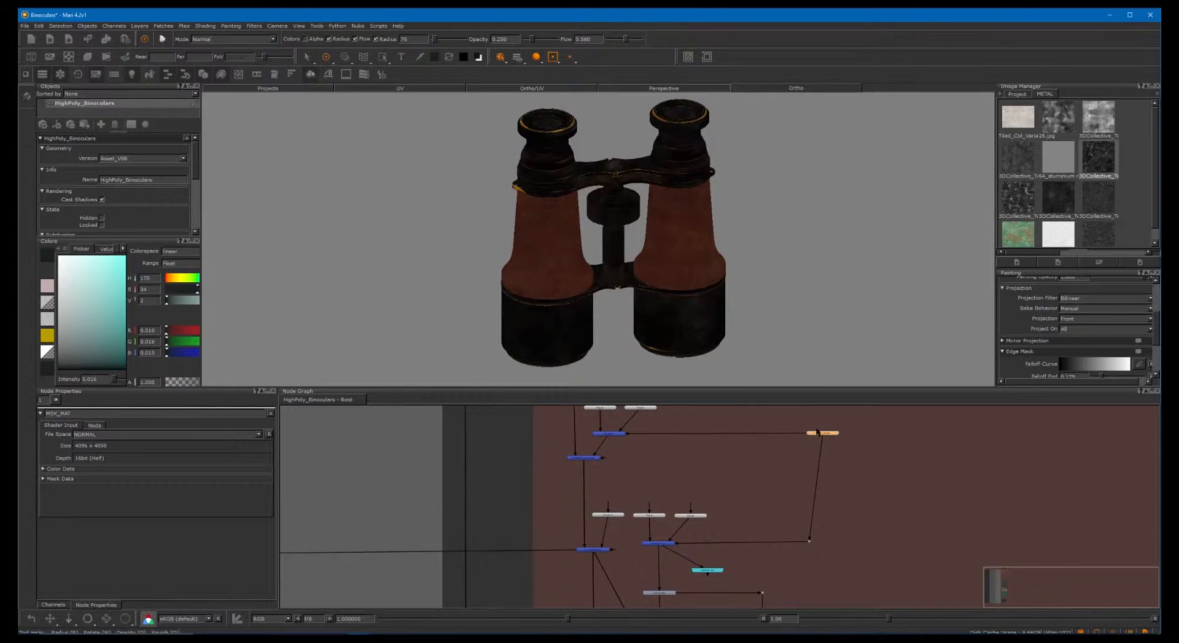
left_click_drag(692, 539, 710, 551)
right_click_drag(627, 473, 595, 482, "alt")
middle_click_drag(639, 492, 712, 537, "alt")
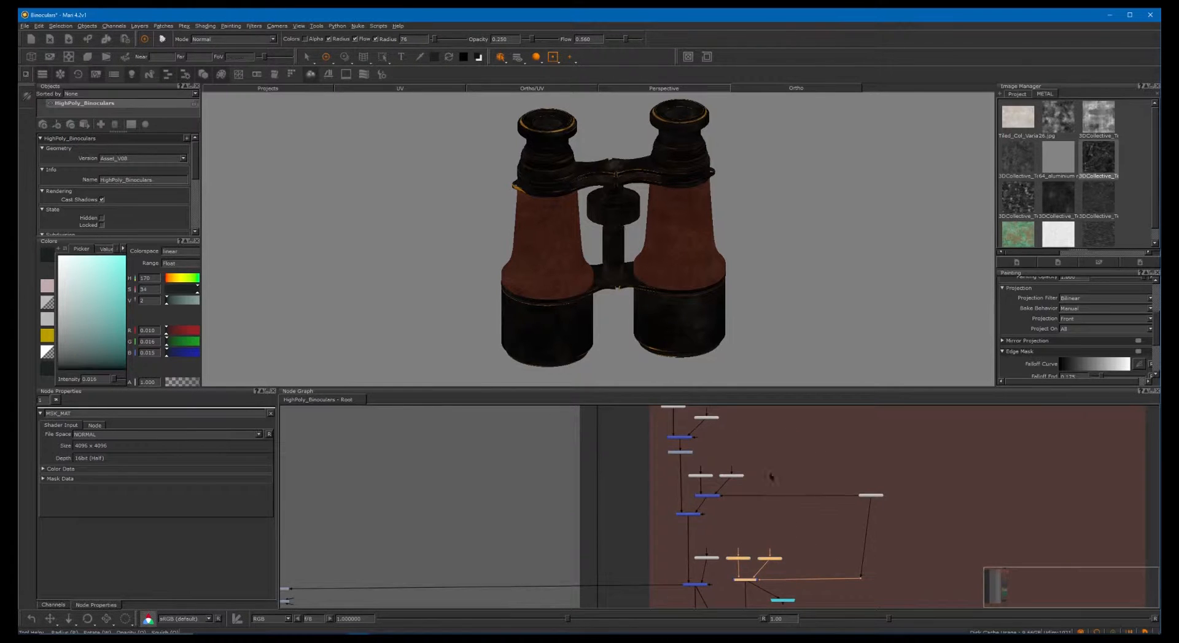
right_click_drag(663, 491, 617, 500, "alt")
middle_click_drag(607, 510, 637, 482, "alt")
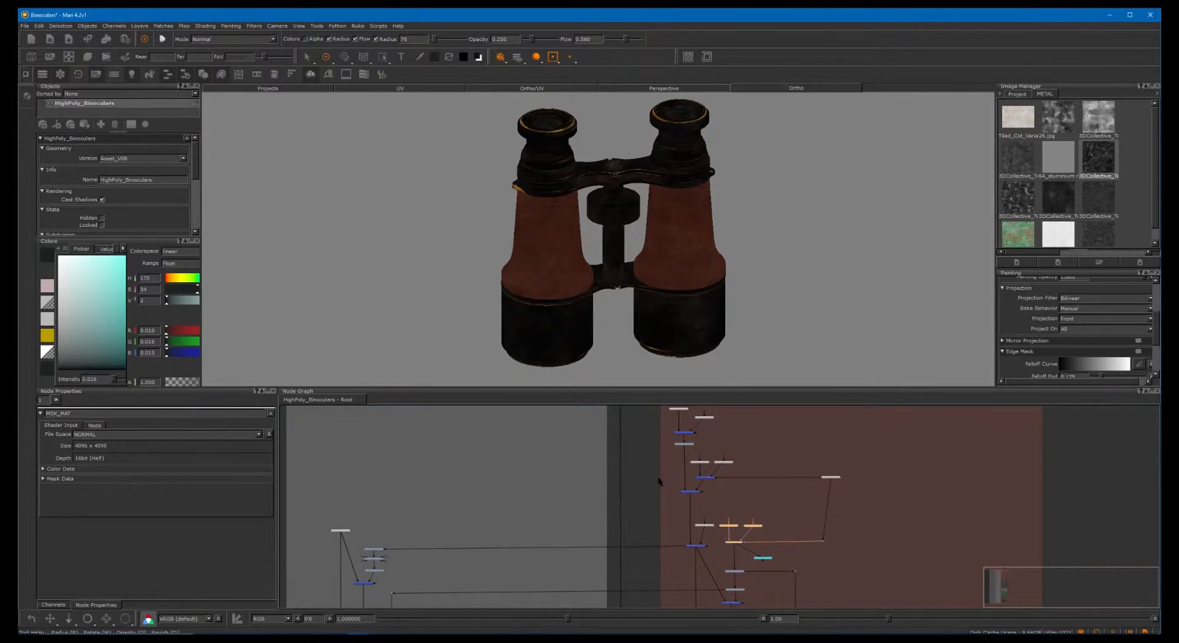
left_click_drag(799, 458, 856, 492)
left_click_drag(787, 458, 846, 503)
middle_click_drag(822, 490, 868, 423, "alt")
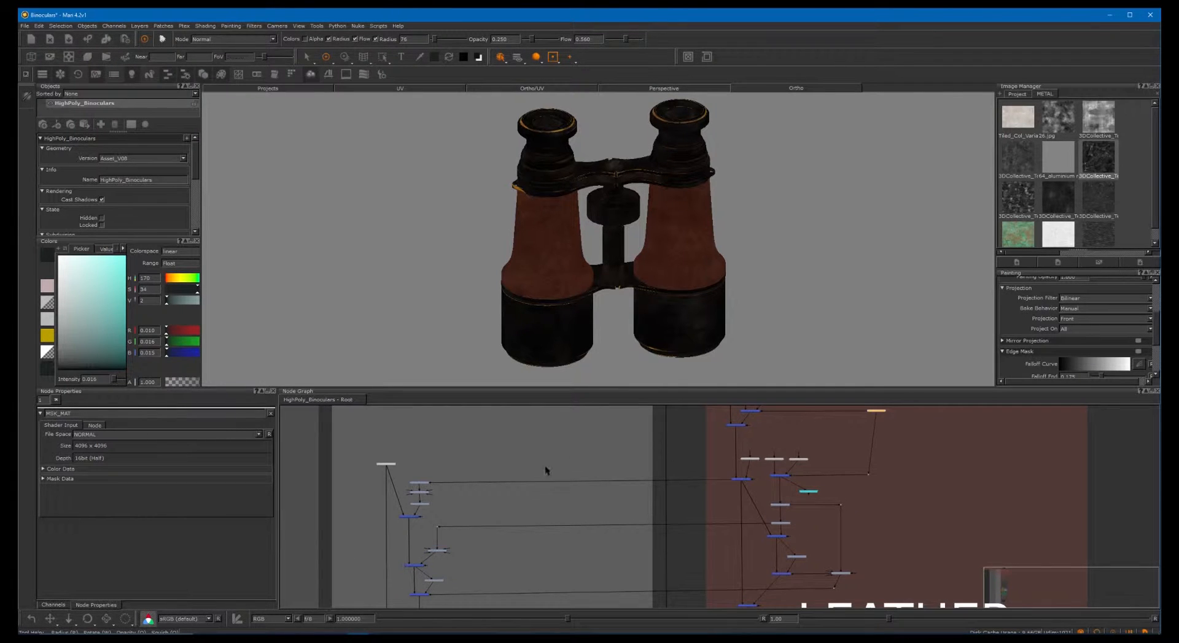
Compare the ROUGH column's nodes with the LEATHER chain, including their place in the overall graph layout
middle_click_drag(582, 482, 607, 587, "alt")
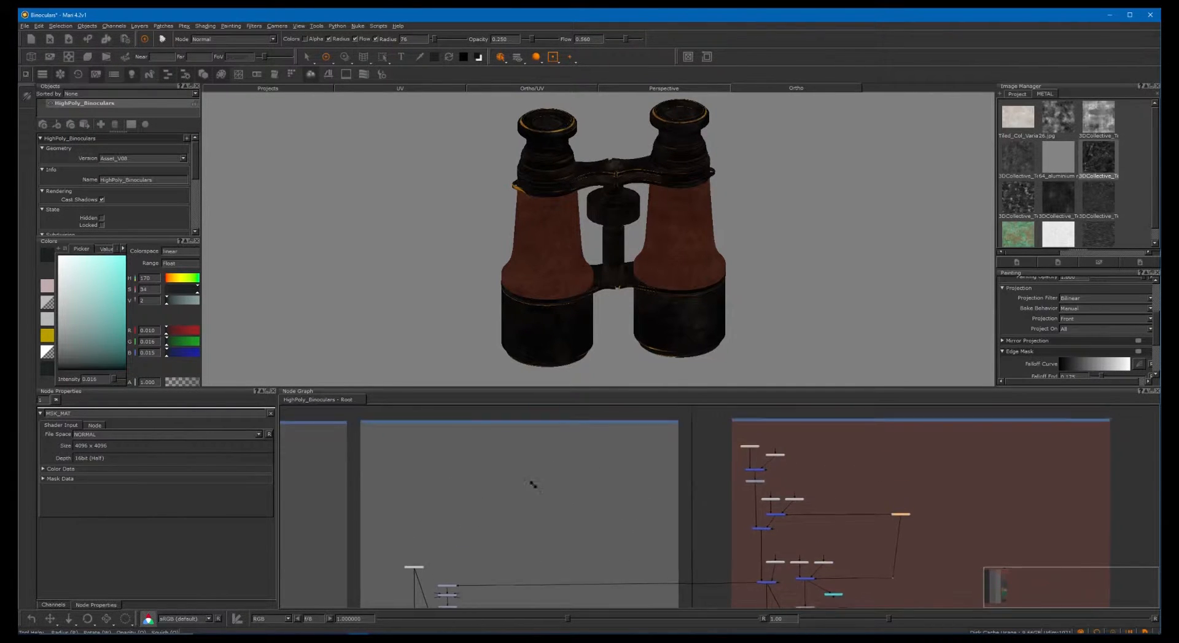
right_click_drag(532, 484, 421, 496, "alt")
right_click_drag(641, 491, 472, 500, "alt")
middle_click_drag(655, 541, 649, 456, "alt")
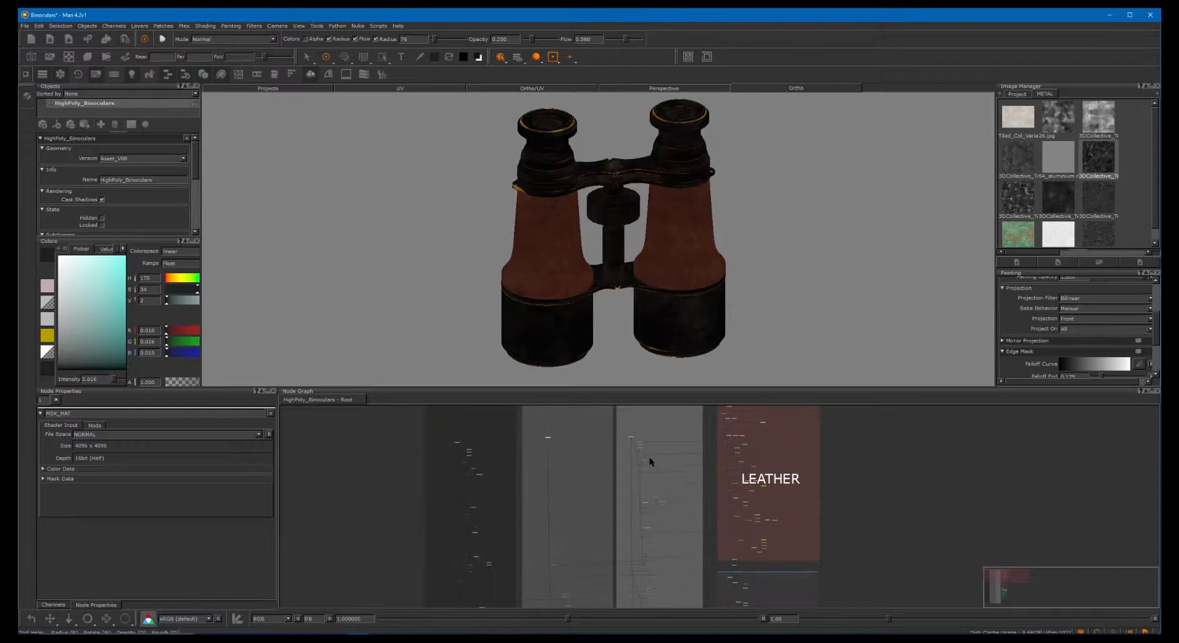
right_click_drag(666, 487, 598, 492, "alt")
right_click_drag(730, 495, 589, 495, "alt")
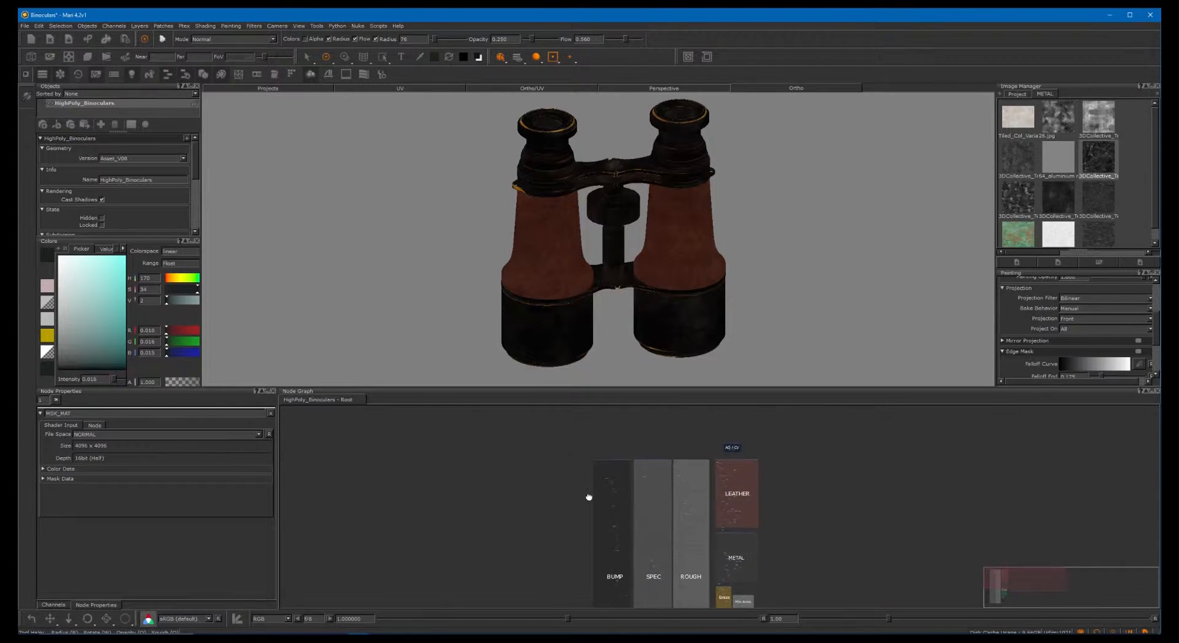
middle_click_drag(589, 494, 576, 474, "alt")
right_click_drag(696, 463, 740, 468, "alt")
middle_click_drag(673, 463, 699, 491, "alt")
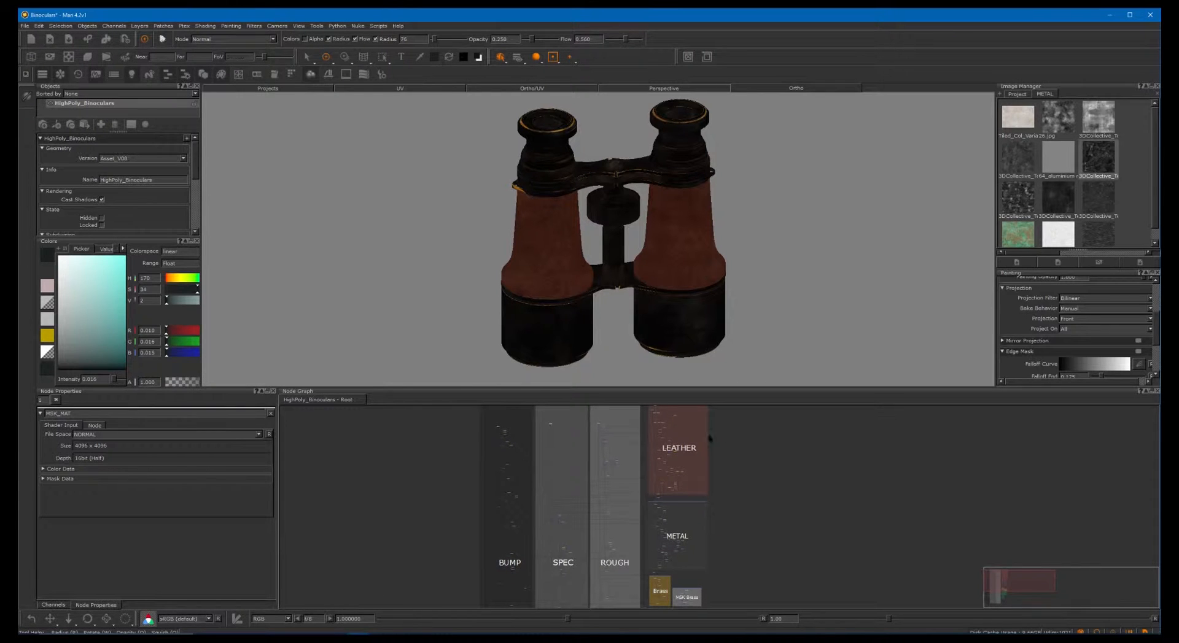
Review the METAL and Brass groups alongside the BUMP, SPEC and ROUGH columns
middle_click_drag(712, 513, 744, 437, "alt")
right_click_drag(745, 504, 919, 475, "alt")
mouse_move(733, 562)
middle_mouse_down("alt")
mouse_move(773, 470)
mouse_move(763, 582)
middle_mouse_up("alt")
middle_click_drag(808, 482, 795, 577, "alt")
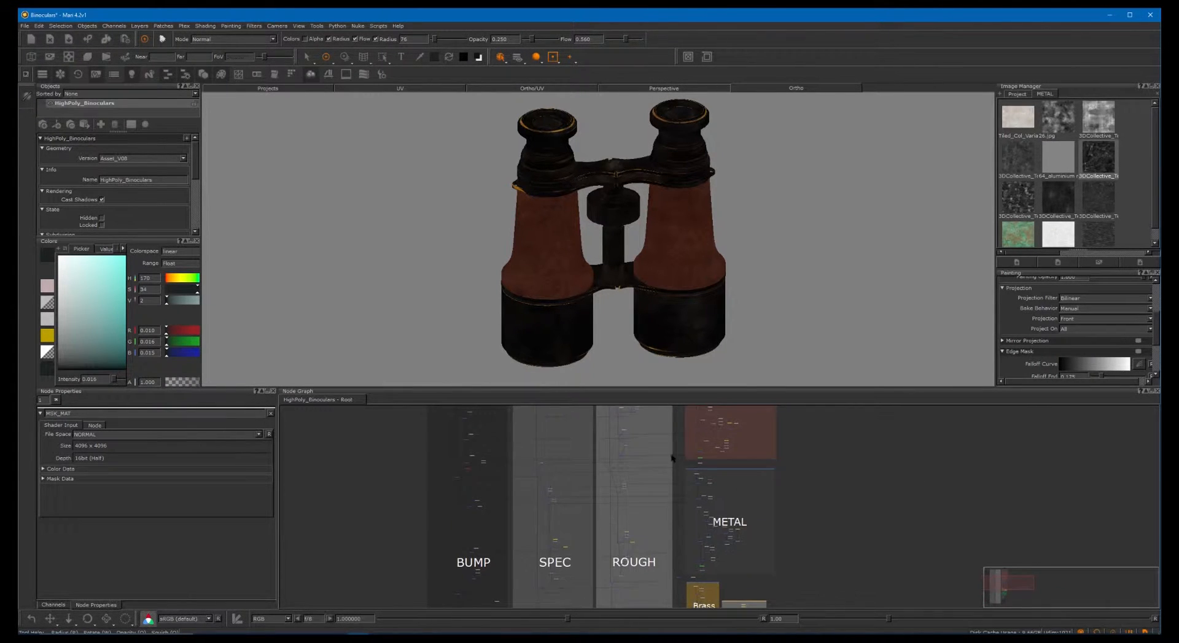
right_click_drag(612, 457, 499, 488, "alt")
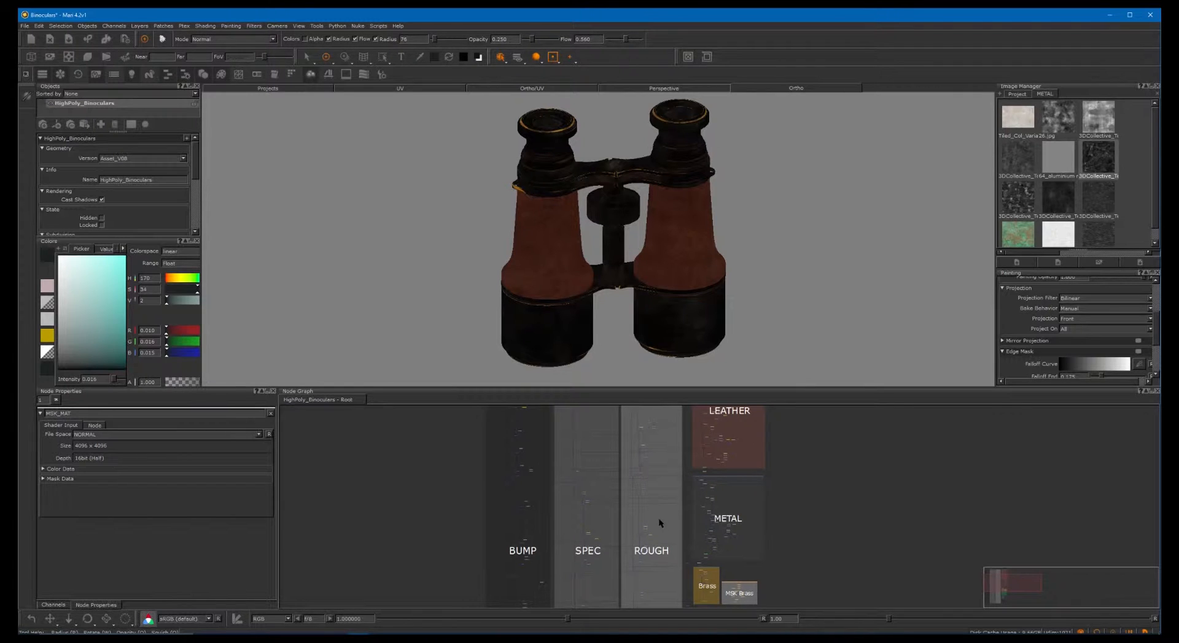
right_click_drag(639, 485, 481, 507, "alt")
middle_click_drag(623, 496, 555, 486, "alt")
right_click_drag(652, 464, 616, 471, "alt")
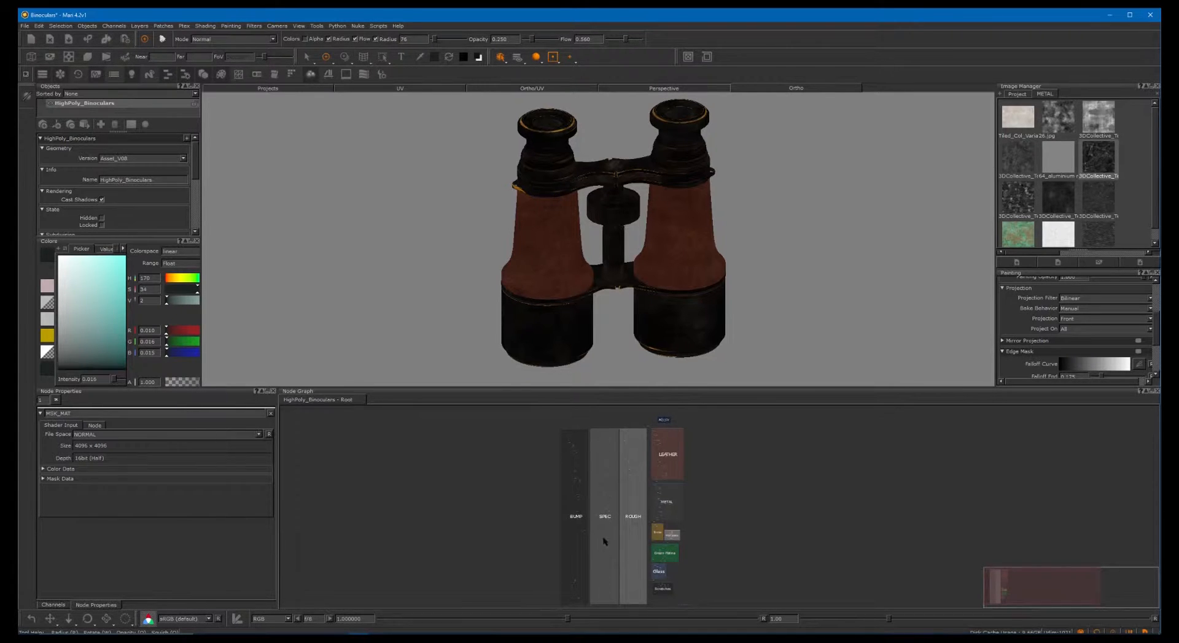
Inspect the links running between the LEATHER group and the upper nodes of the ROUGH column
right_click_drag(771, 465, 899, 441, "alt")
middle_click_drag(564, 433, 612, 495, "alt")
right_click_drag(764, 448, 852, 432, "alt")
middle_click_drag(652, 494, 744, 538, "alt")
right_click_drag(742, 462, 819, 451, "alt")
middle_click_drag(594, 489, 605, 510, "alt")
middle_click_drag(603, 430, 601, 505, "alt")
right_click_drag(744, 462, 828, 450, "alt")
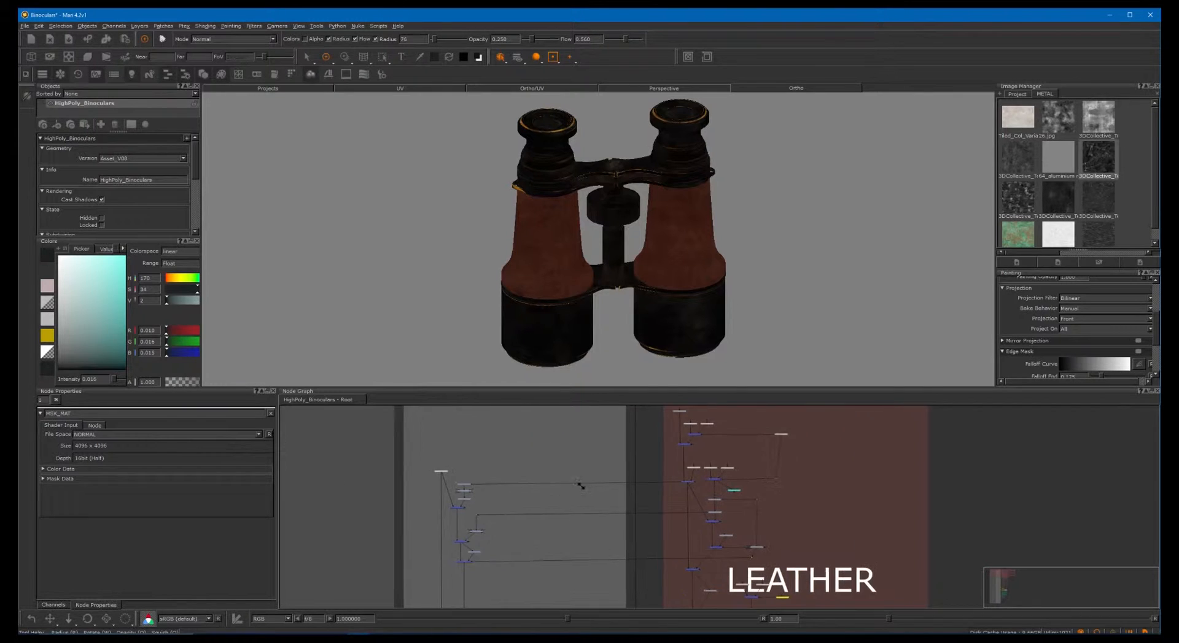
right_click_drag(581, 487, 626, 481, "alt")
middle_click_drag(538, 485, 678, 483, "alt")
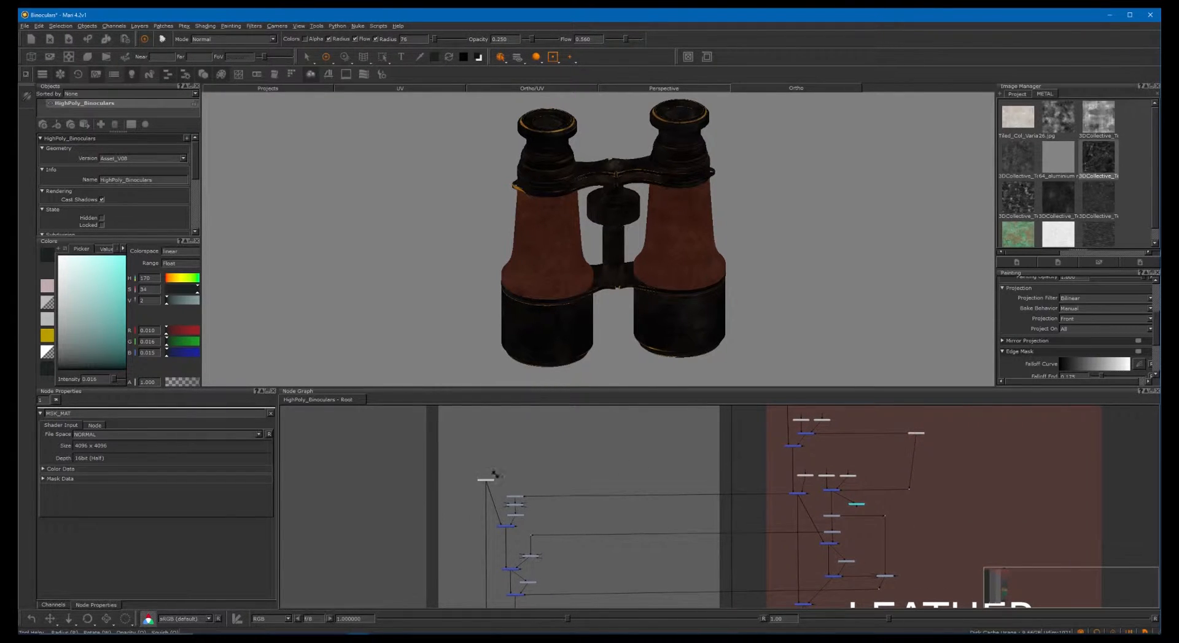
Check the canvas background settings in Display Properties, leaving them as they are
right_click_drag(495, 474, 537, 460, "alt")
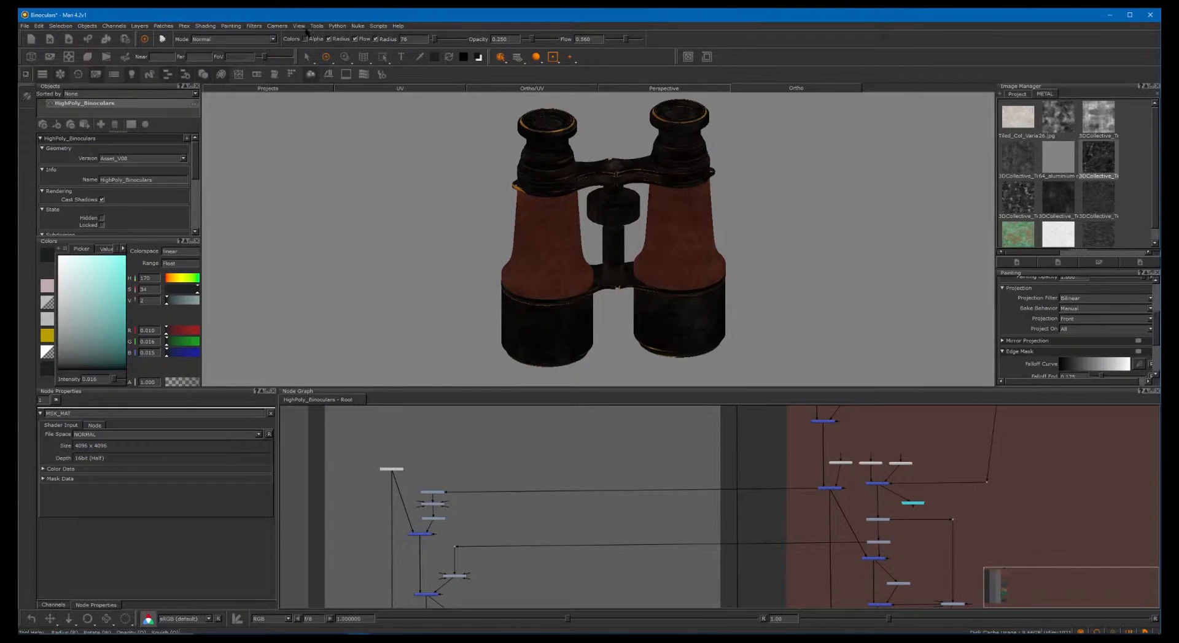
left_click(299, 25)
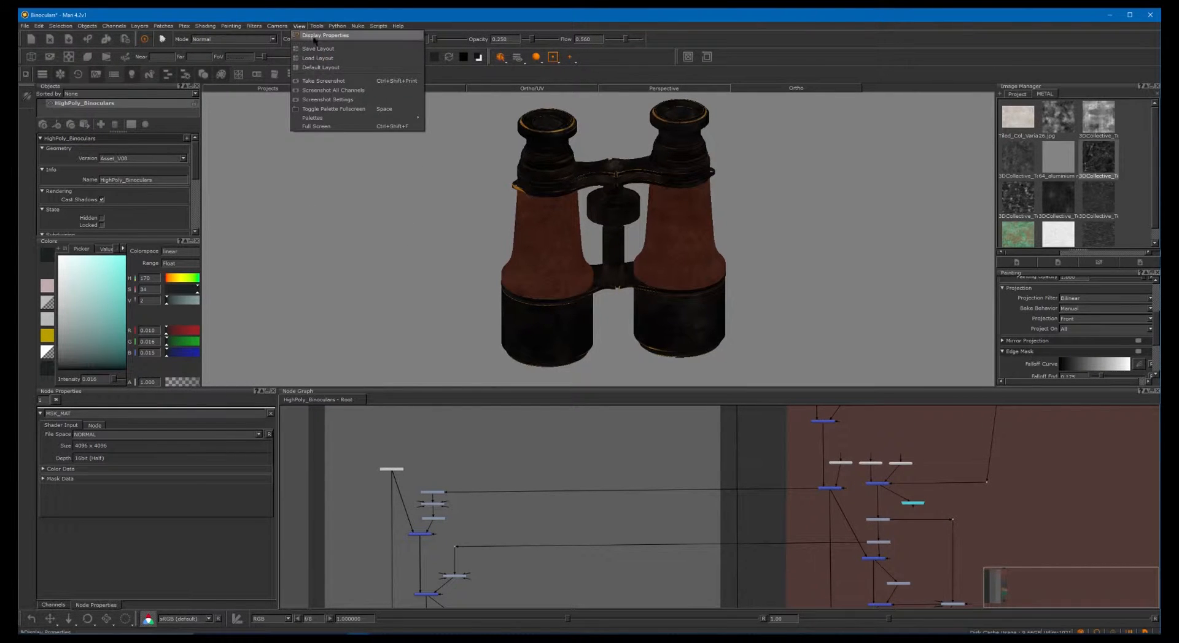
left_click(316, 36)
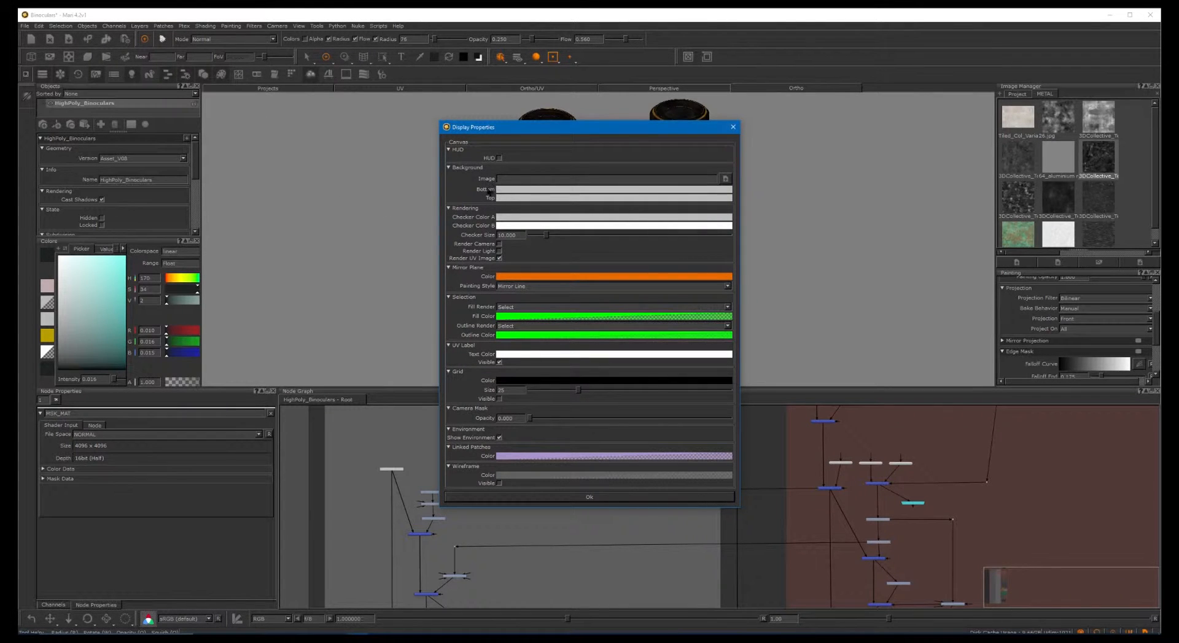
left_click(732, 127)
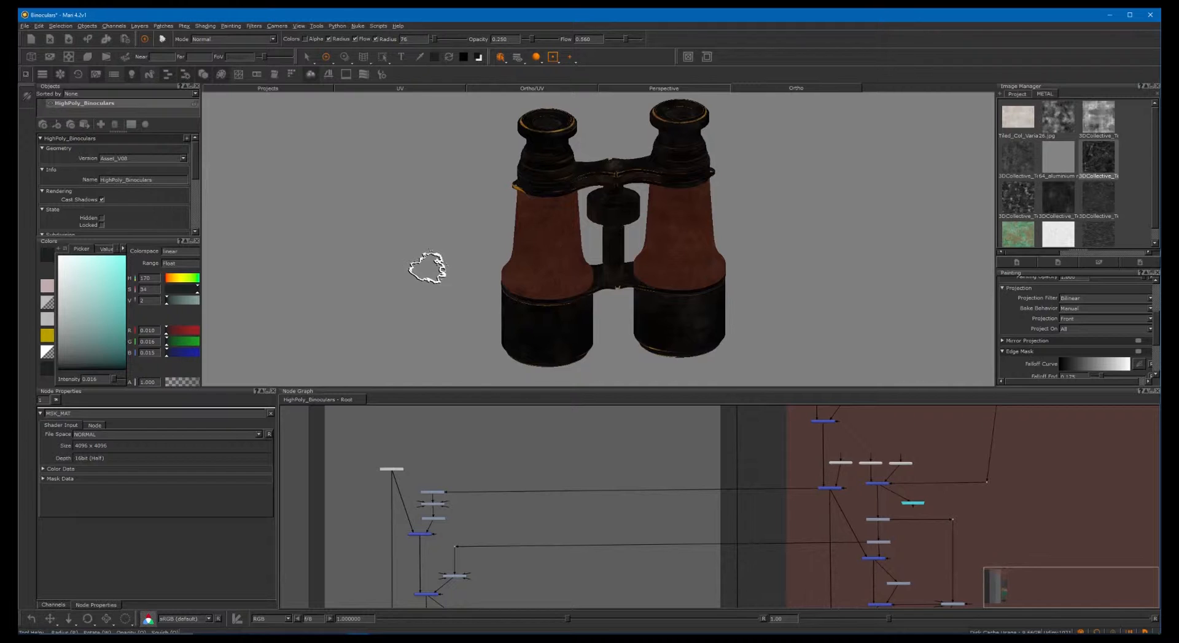
Preview the Grey Constant node heading the ROUGH column on the full binoculars model
scroll(396, 270, "down", 3)
middle_click_drag(483, 283, 403, 298, "alt")
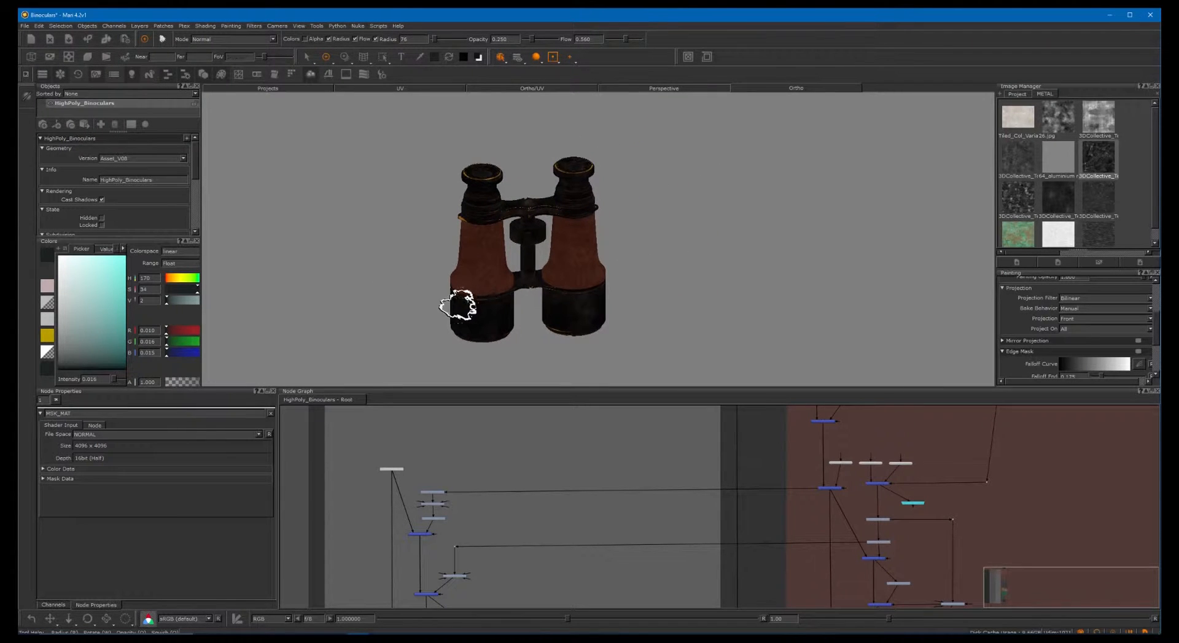
mouse_move(413, 301)
left_mouse_down("alt")
mouse_move(439, 312)
mouse_move(398, 288)
left_mouse_up("alt")
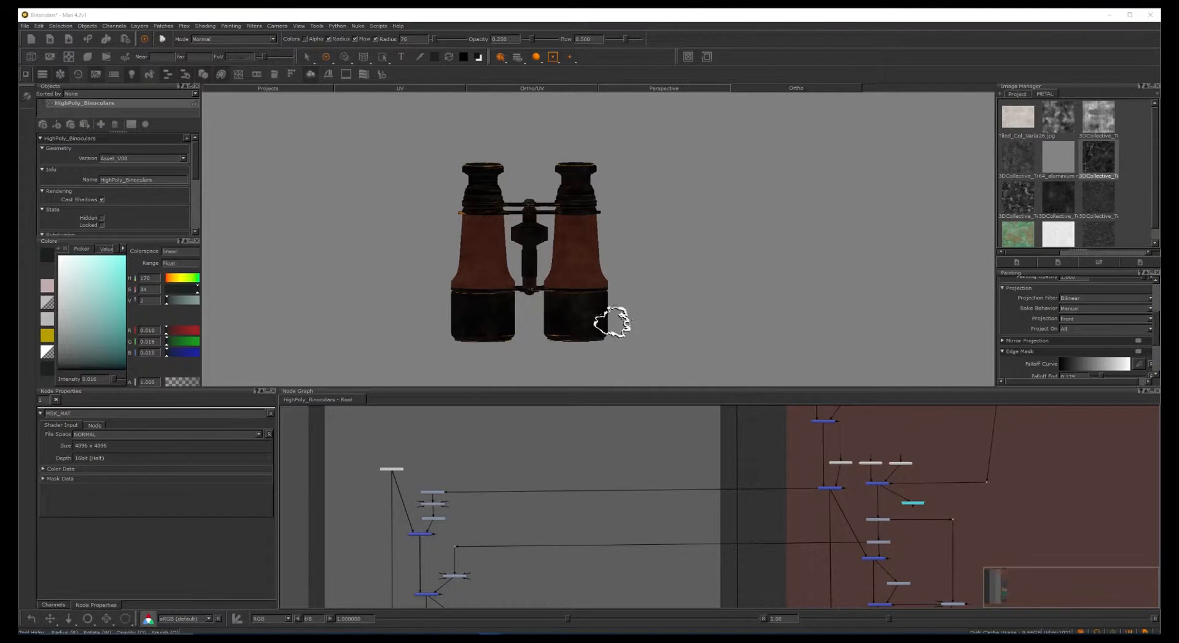
middle_click_drag(732, 310, 636, 302, "alt")
right_click_drag(451, 453, 533, 452, "alt")
middle_click_drag(347, 453, 555, 463, "alt")
right_click_drag(492, 455, 579, 448, "alt")
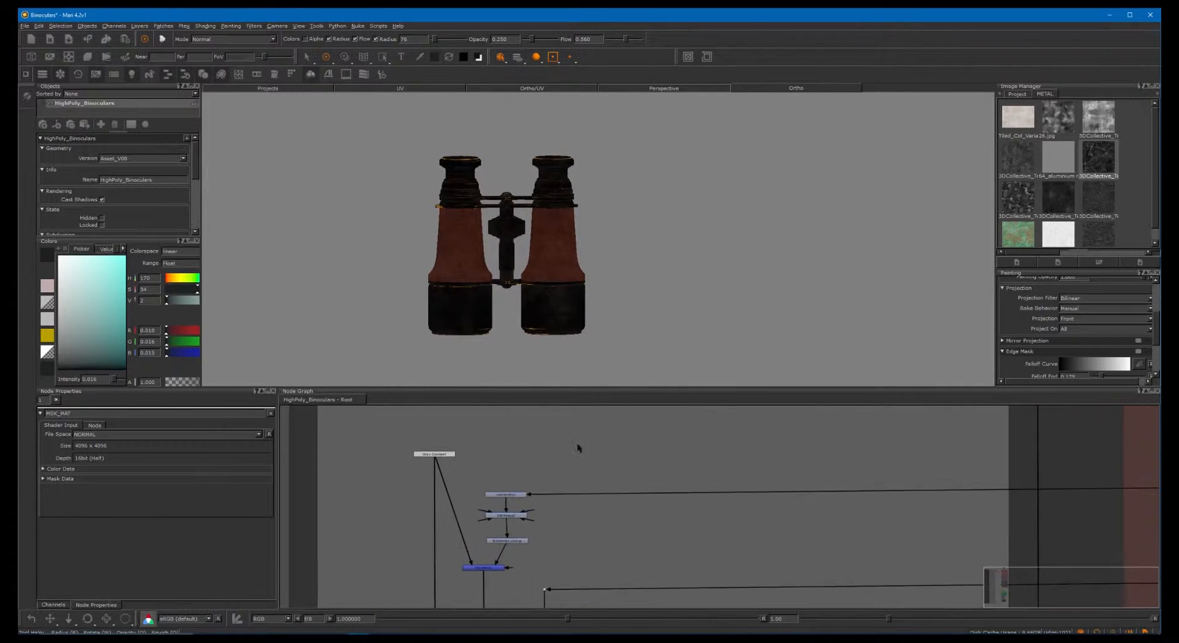
left_click_drag(383, 441, 451, 468)
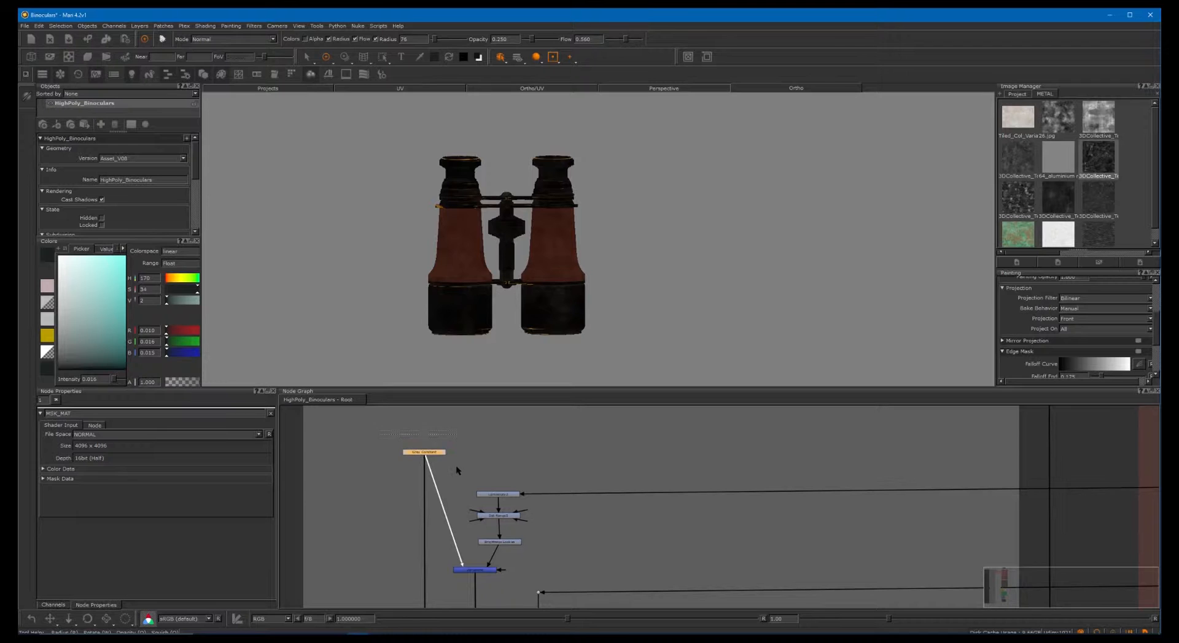
key("1")
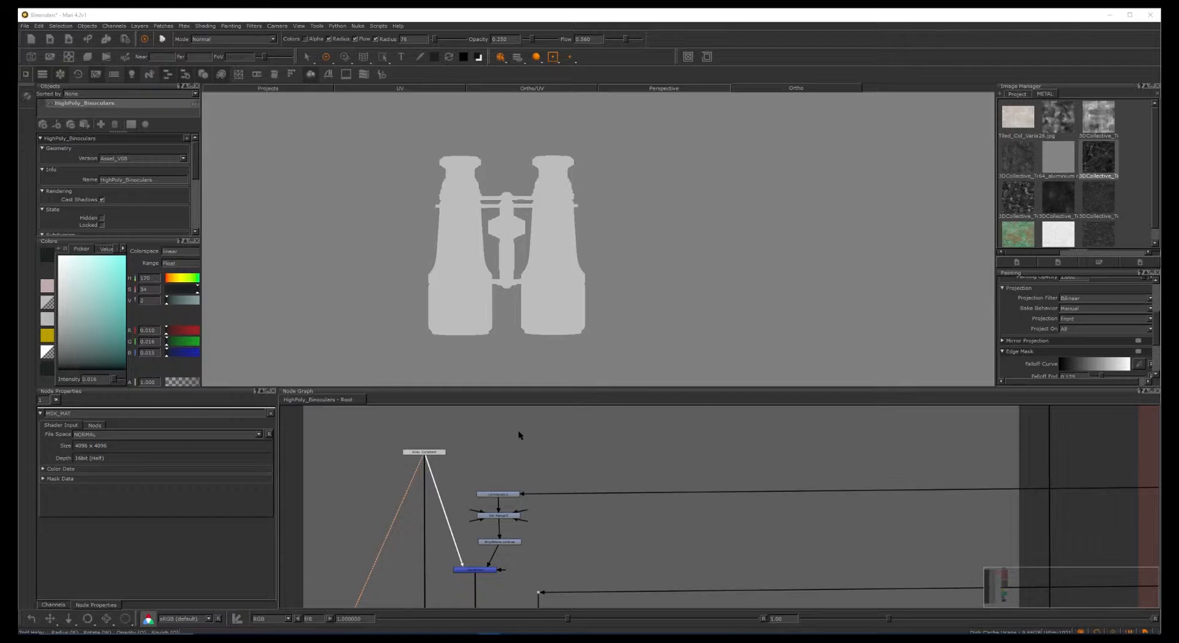
Inspect the Grey Constant's properties and its raw value without colour management, briefly overlaying the wireframe to locate the model
left_click_drag(383, 439, 448, 458)
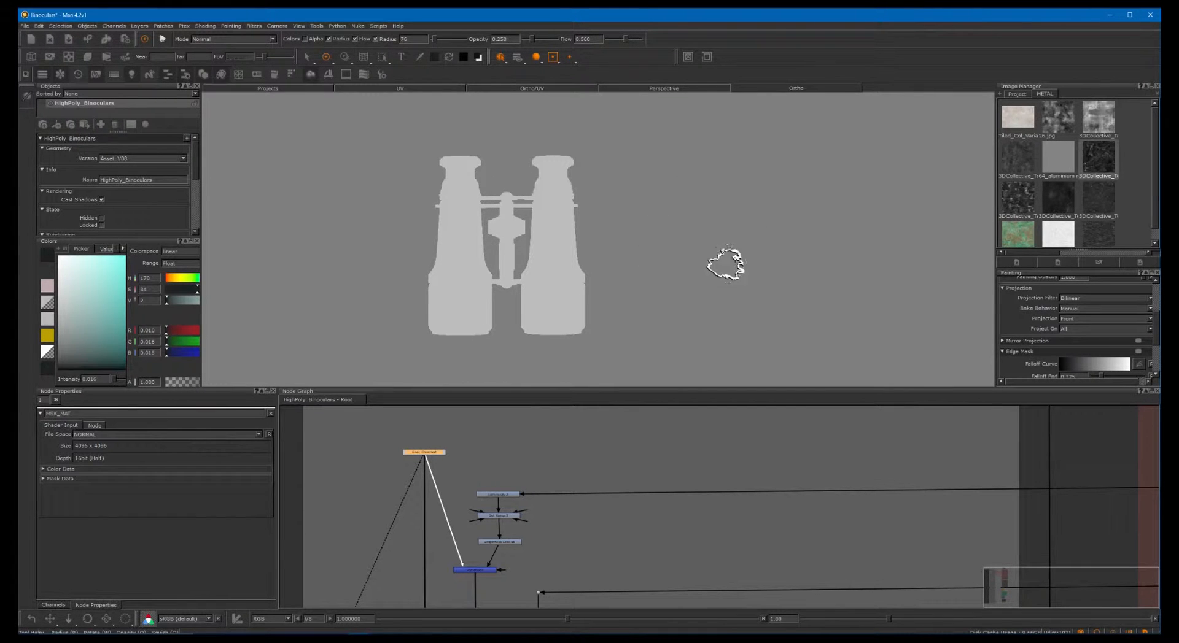
left_click(483, 455)
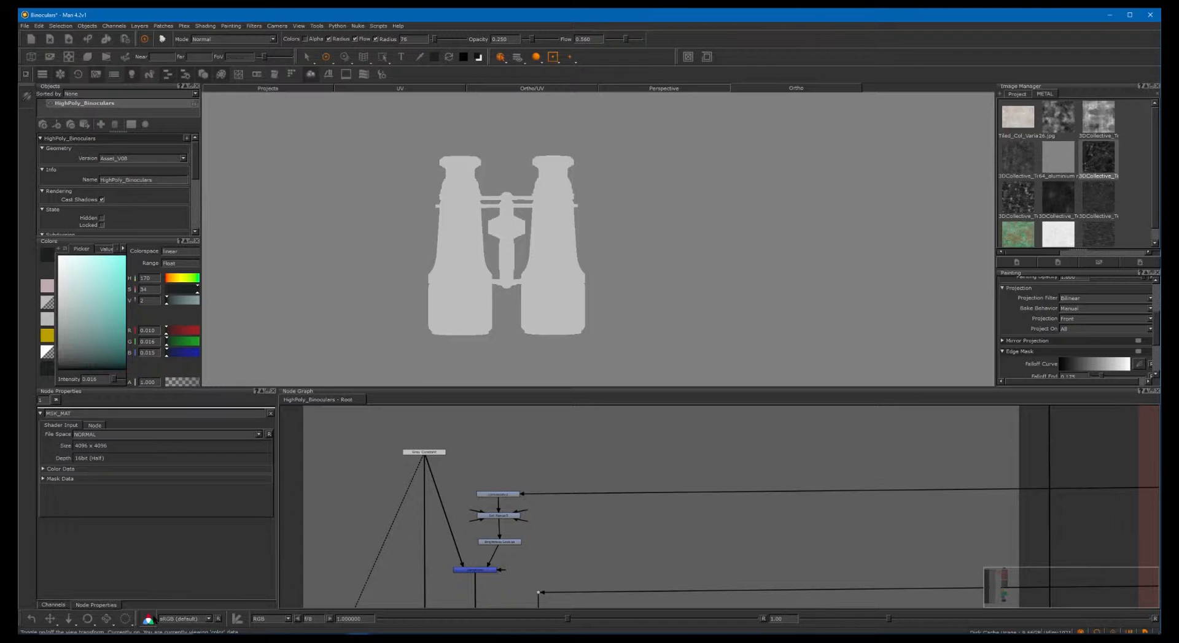
left_click(147, 621)
left_click(423, 454)
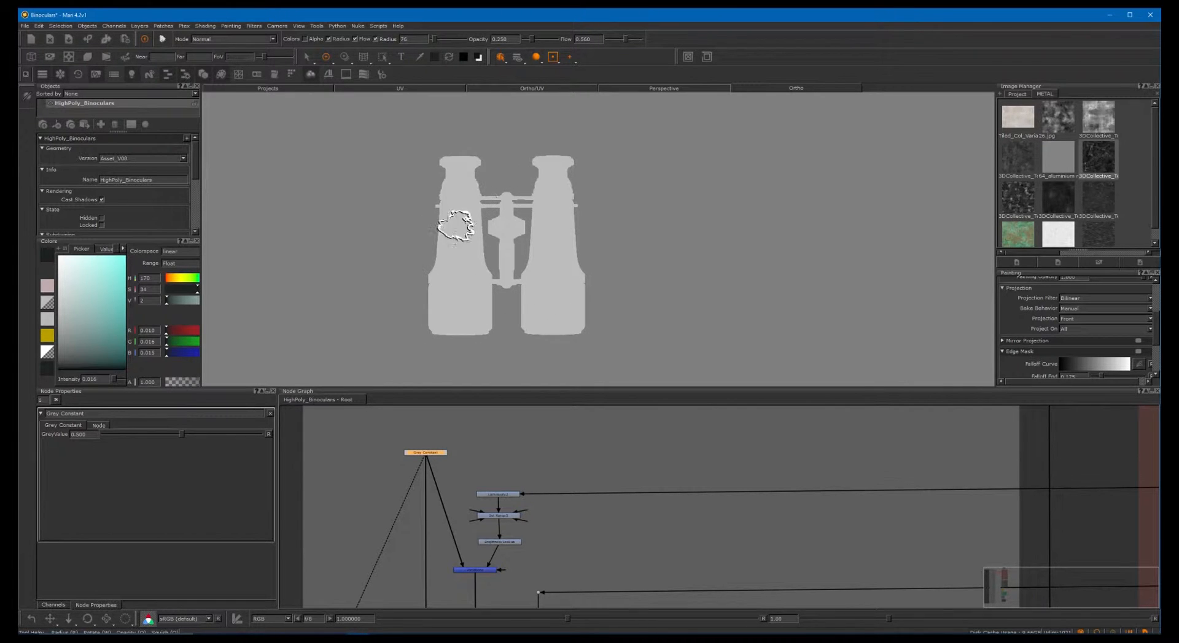
left_click(147, 620)
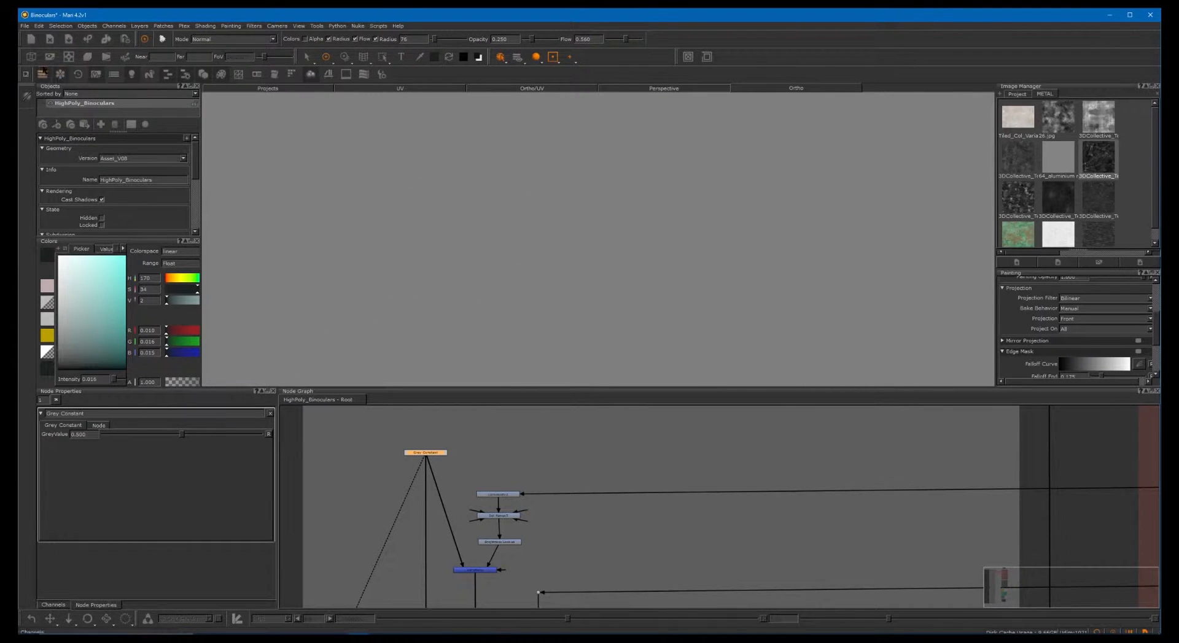
left_click(31, 57)
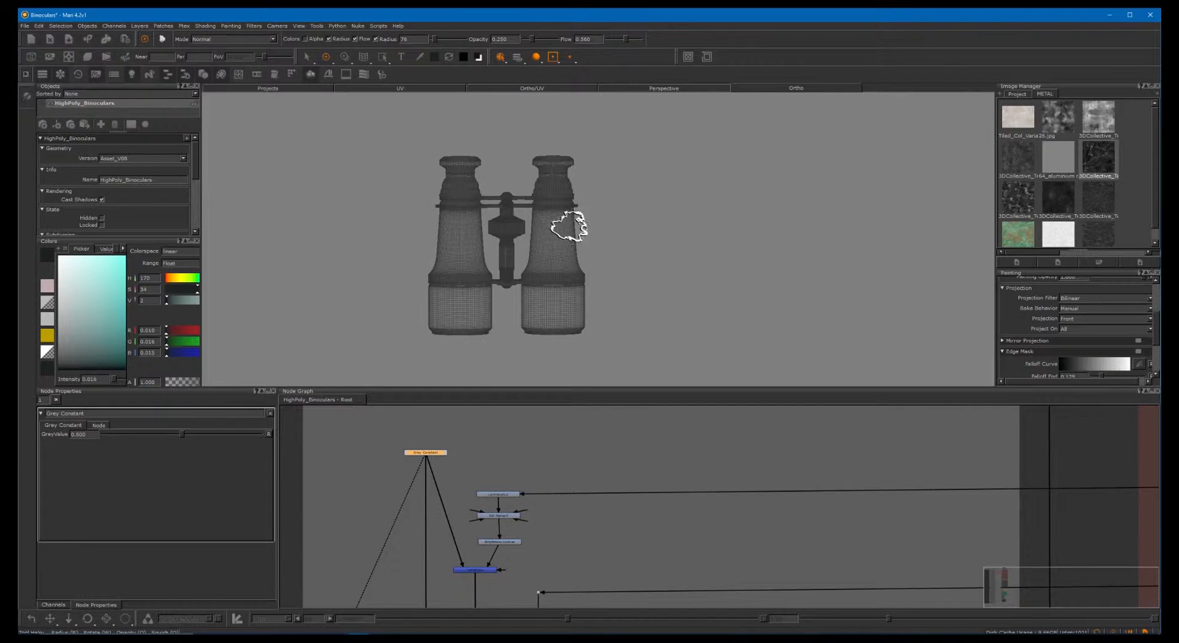
left_click(29, 62)
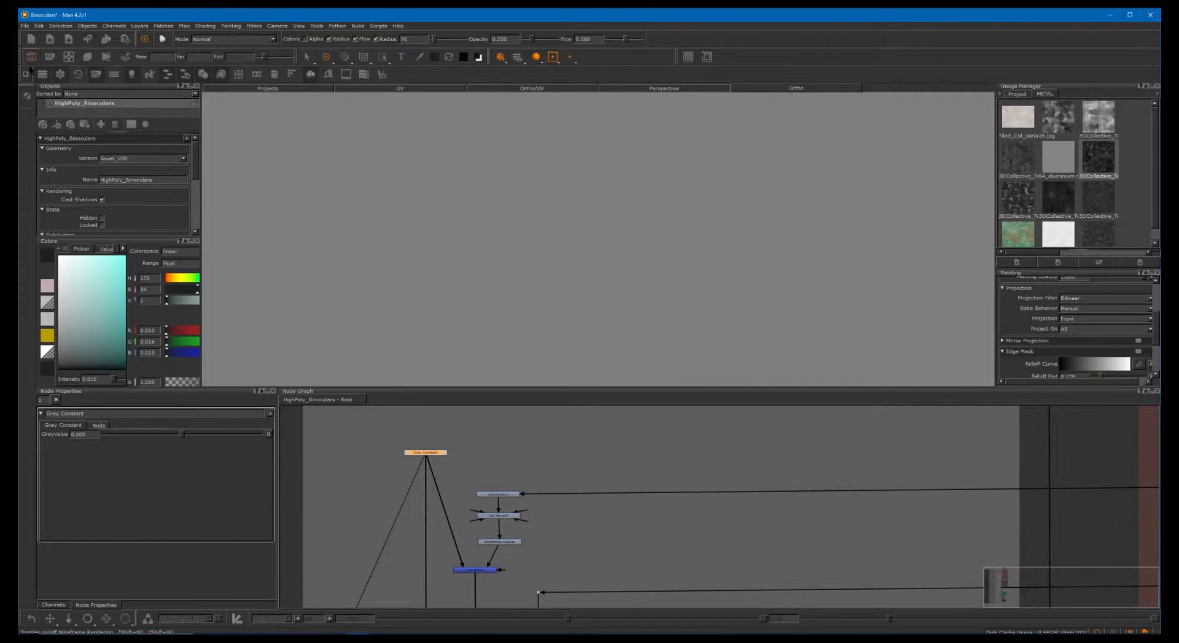
Compare the Grey Constant with colour management on and off, finishing with it off and toggling the wireframe briefly
left_click(148, 620)
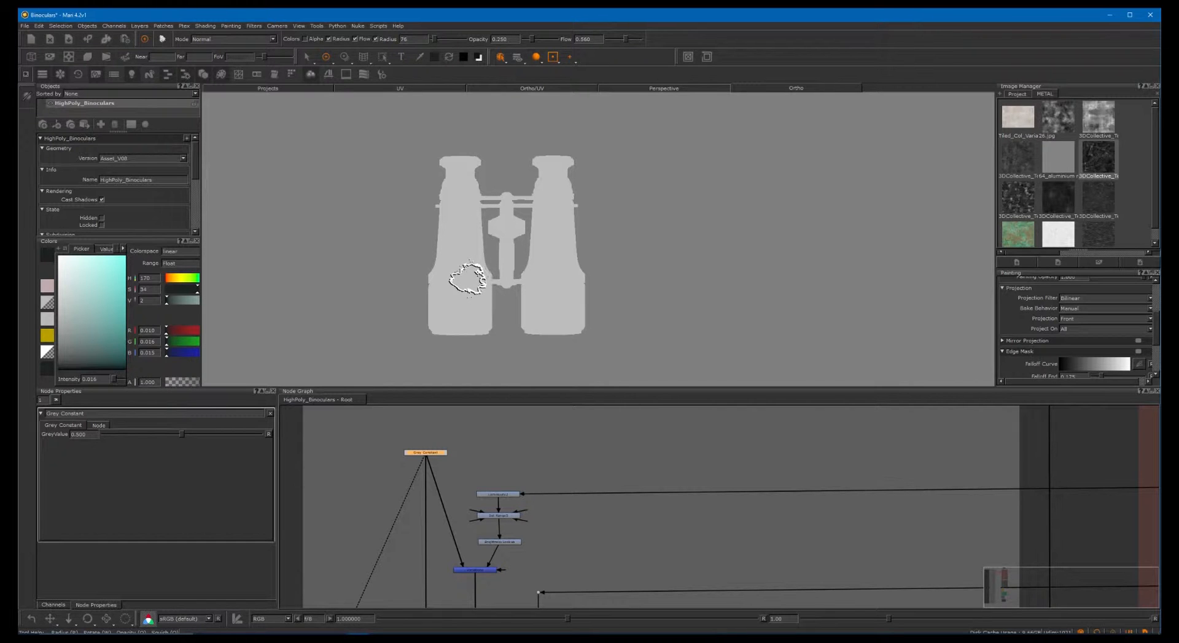
left_click(148, 620)
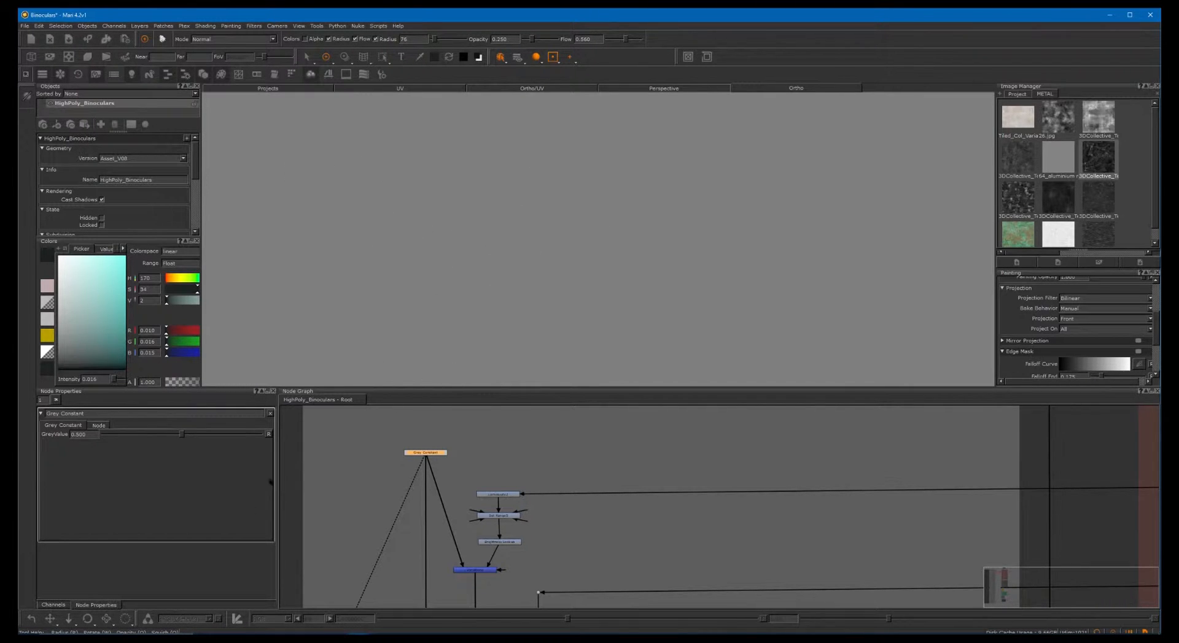
left_click(148, 620)
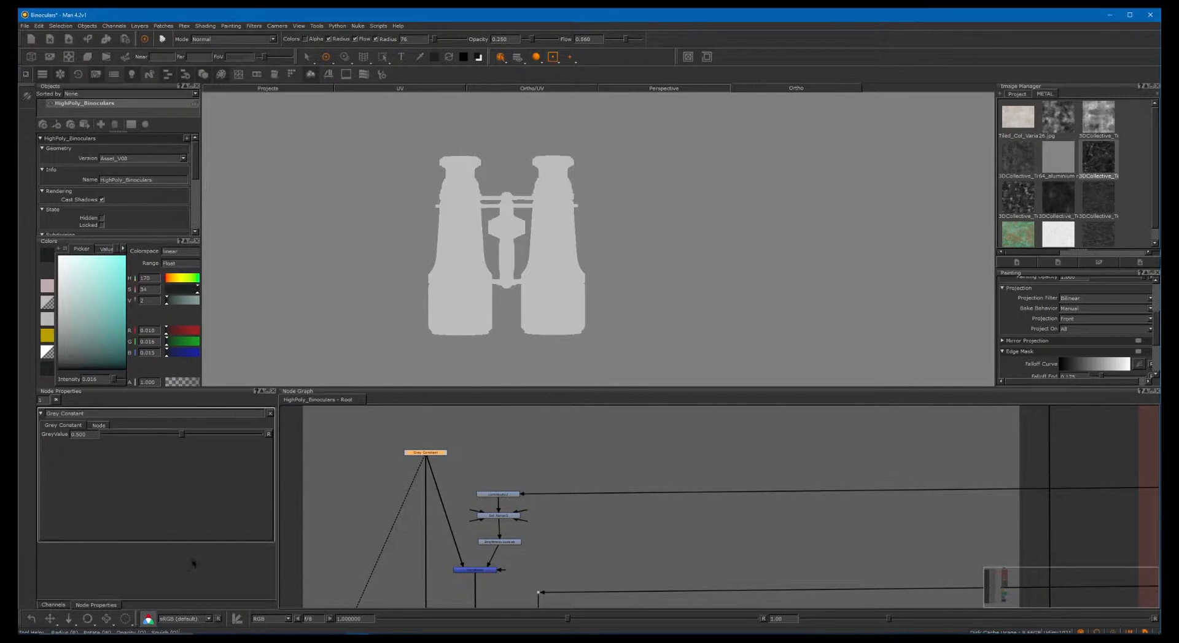
left_click(514, 458)
left_click_drag(383, 438, 470, 480)
left_click(148, 620)
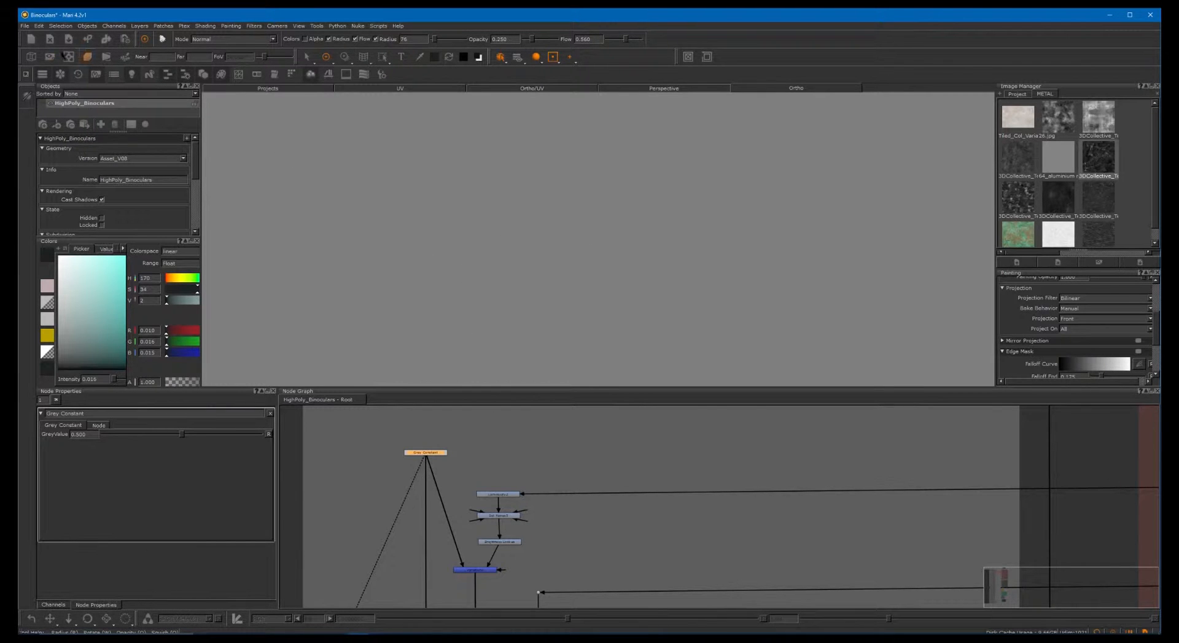
left_click(31, 58)
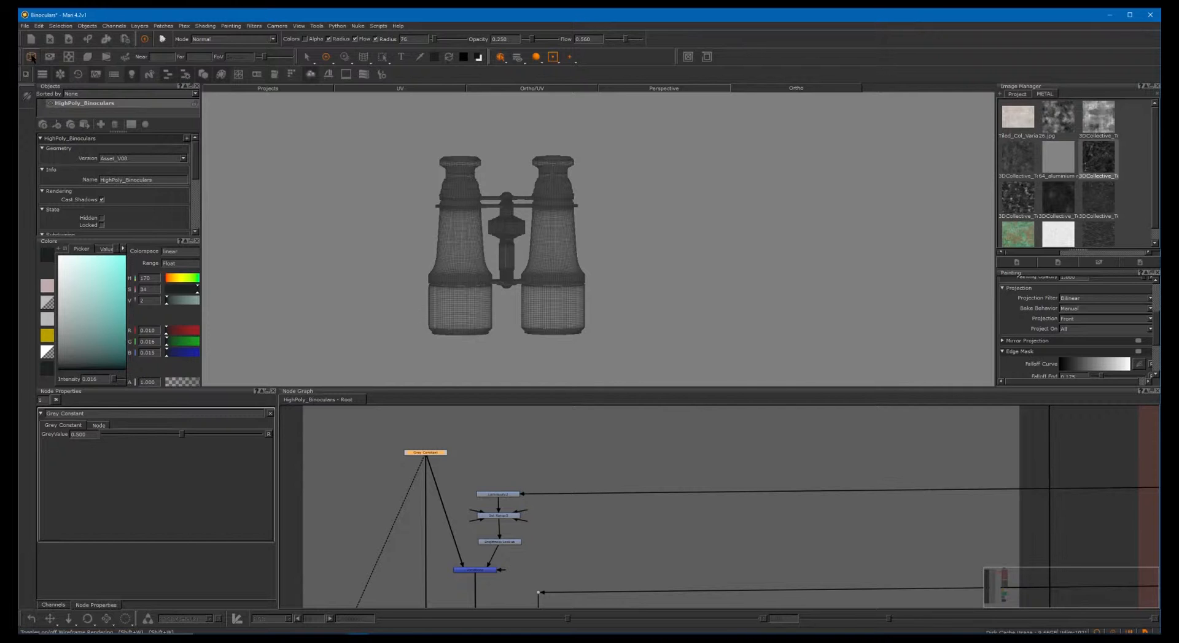
left_click(31, 58)
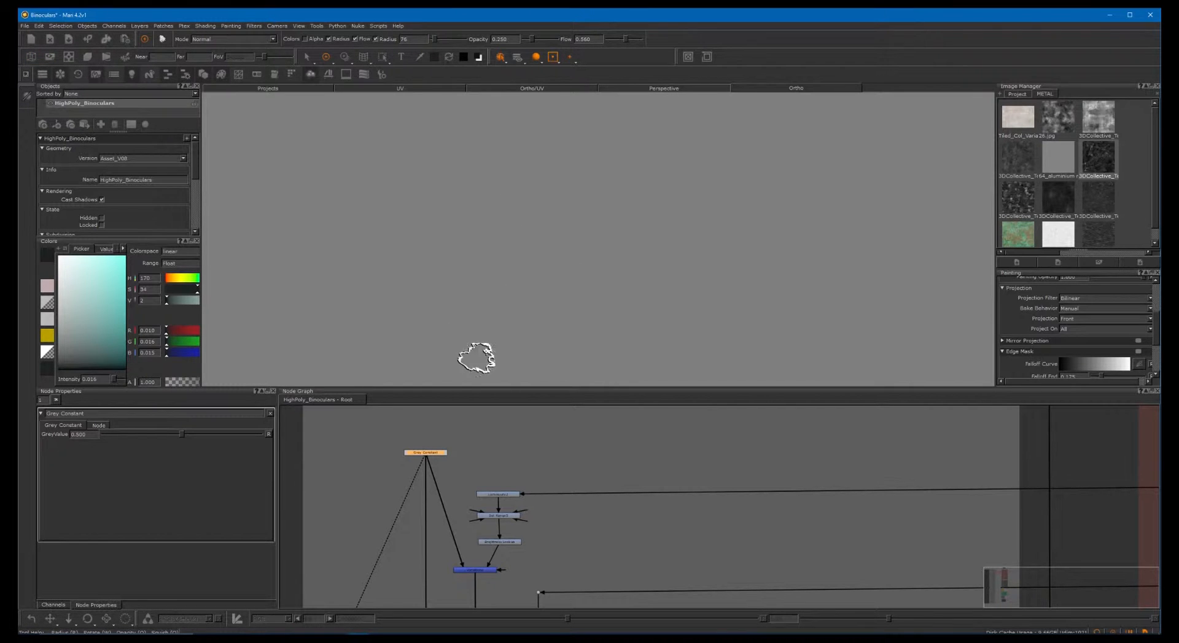
Preview the greyscale node above the LEATHER merge that links to the ROUGH column, viewing the binoculars up close
middle_click_drag(506, 454, 451, 439)
scroll(694, 447, "down", 2)
middle_click_drag(699, 448, 558, 473)
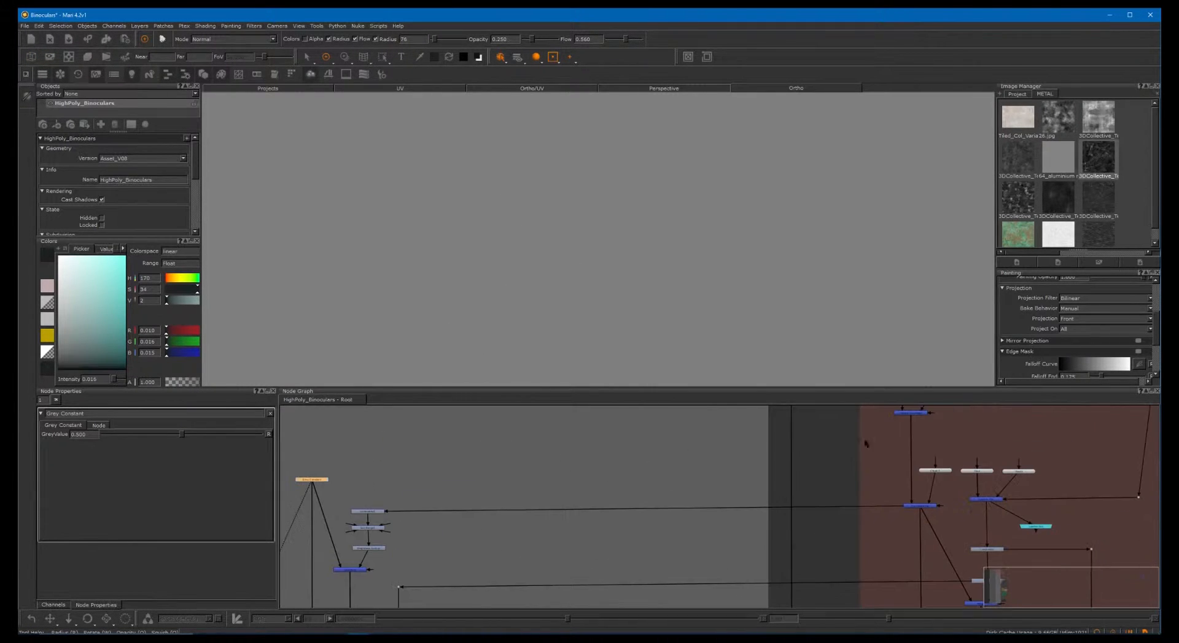
left_click(934, 471)
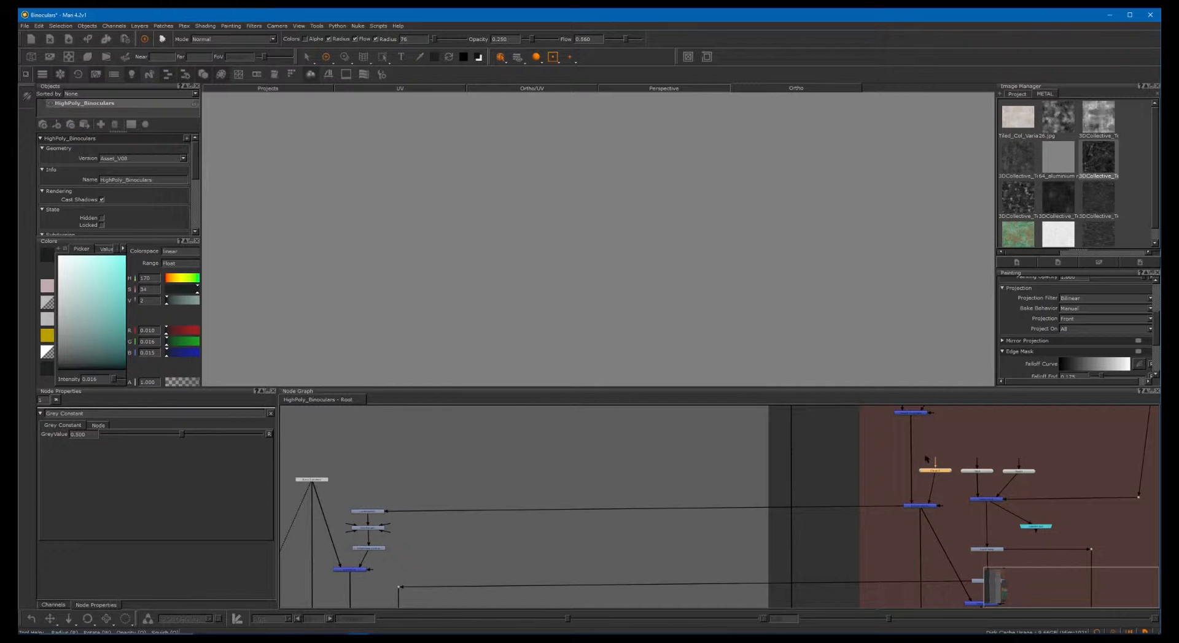
left_click_drag(933, 474, 827, 608)
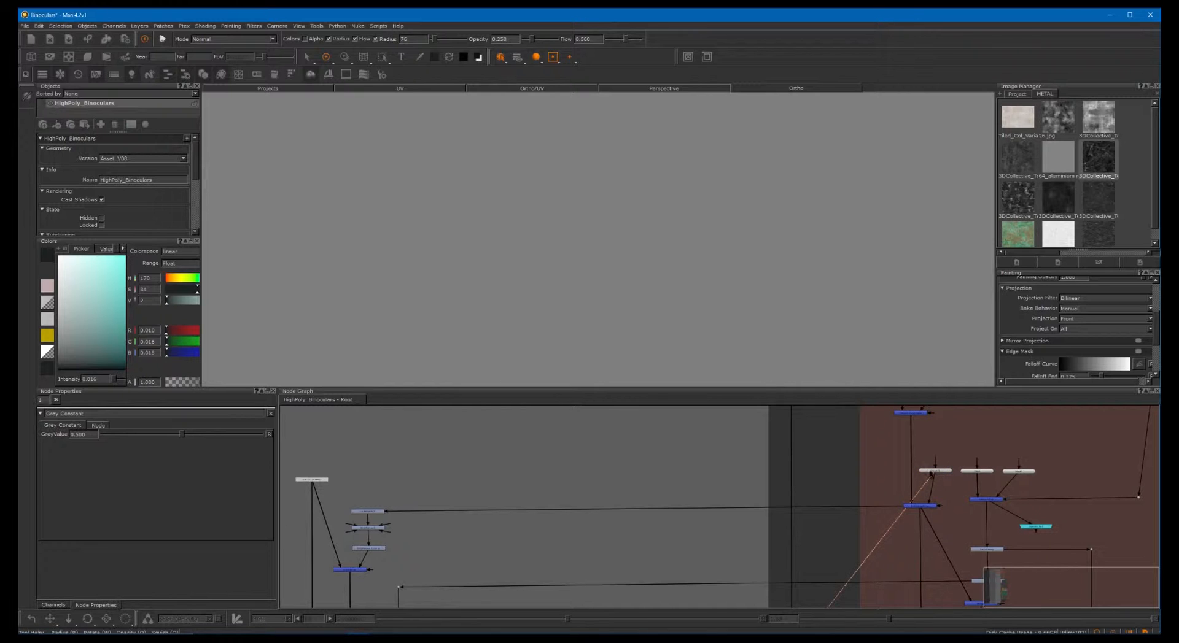
right_click_drag(494, 241, 436, 279, "alt")
middle_click_drag(436, 279, 613, 241, "alt")
left_click_drag(613, 241, 618, 249, "alt")
Trace the link between the LEATHER merge and the top of the ROUGH chain, and preview the merge's colour on the model
left_click(913, 505)
scroll(906, 491, "up", 2)
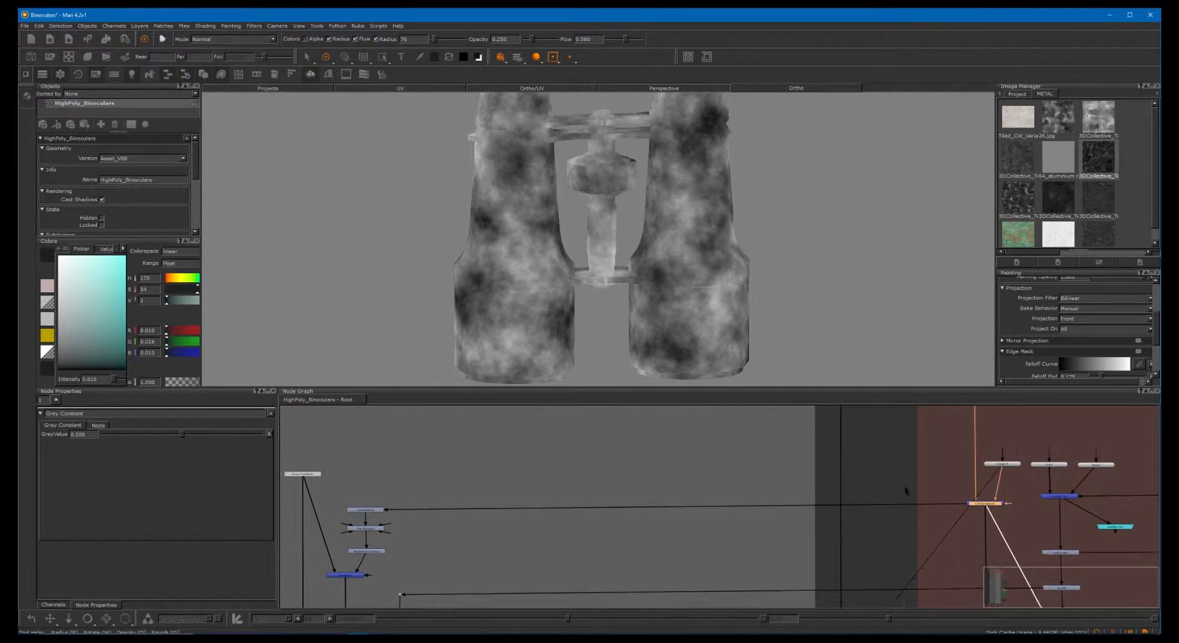
middle_click_drag(906, 490, 919, 490)
left_click(919, 490)
middle_click_drag(515, 491, 739, 473)
scroll(679, 464, "up", 1)
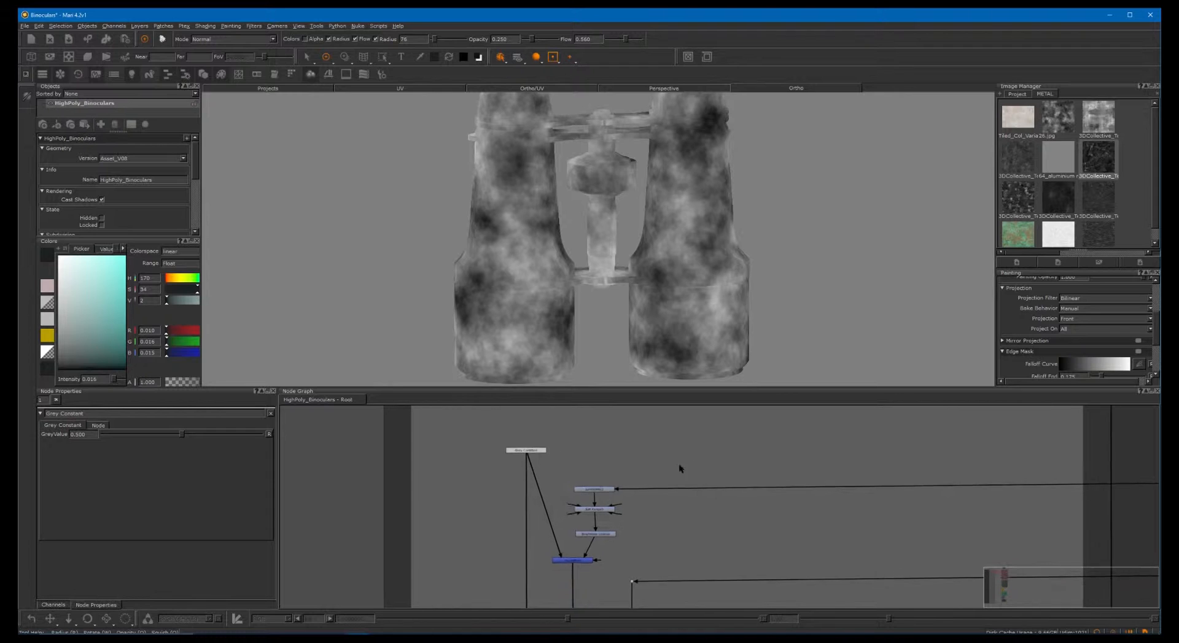
scroll(679, 465, "up", 1)
left_click(602, 493)
middle_click_drag(579, 461, 308, 467)
left_click(1017, 489)
key("1")
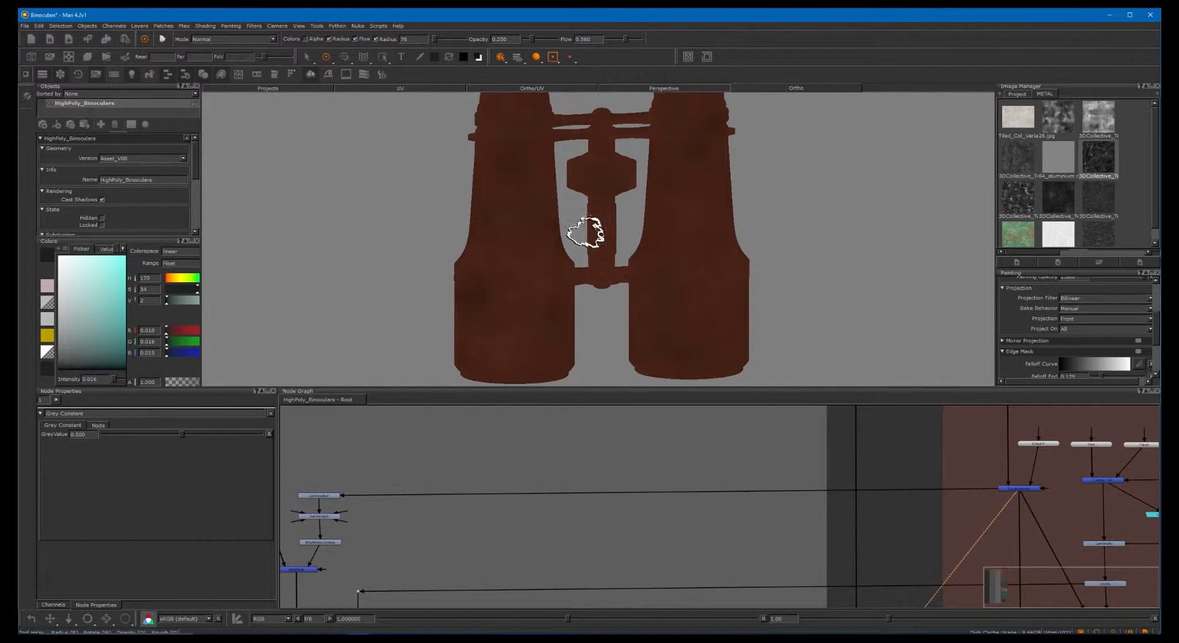
Turn off colour management and preview the successive conversion nodes of the upper ROUGH chain close up on the binoculars
left_click(148, 621)
left_click(319, 495)
key("1")
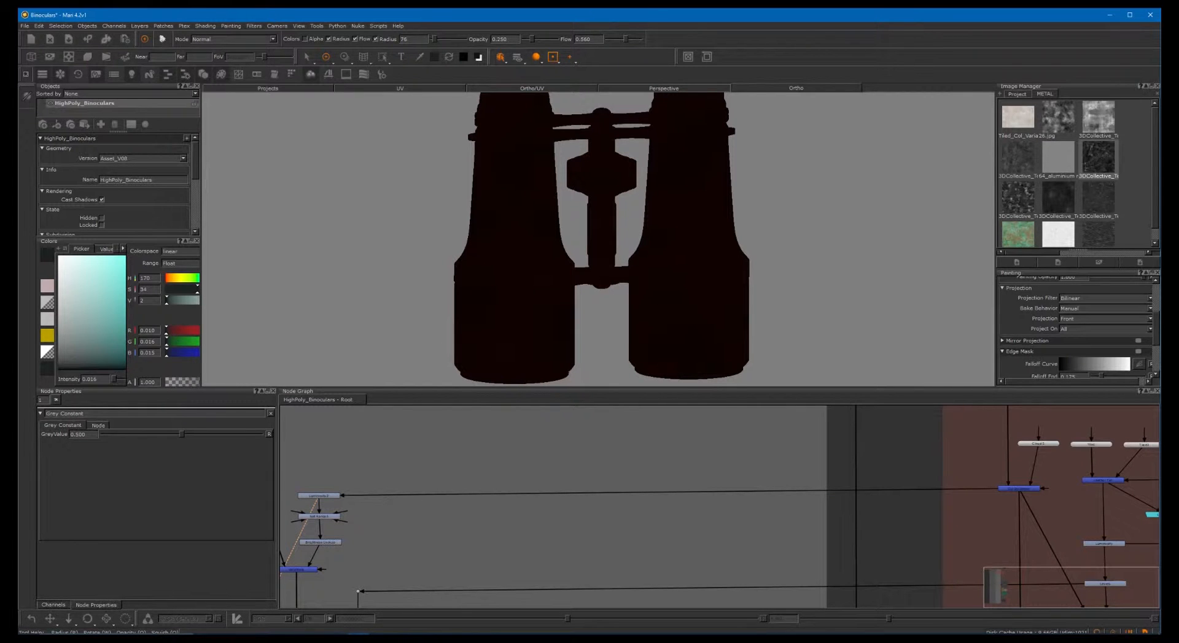
middle_click_drag(419, 418, 536, 373)
left_click(461, 471)
key("1")
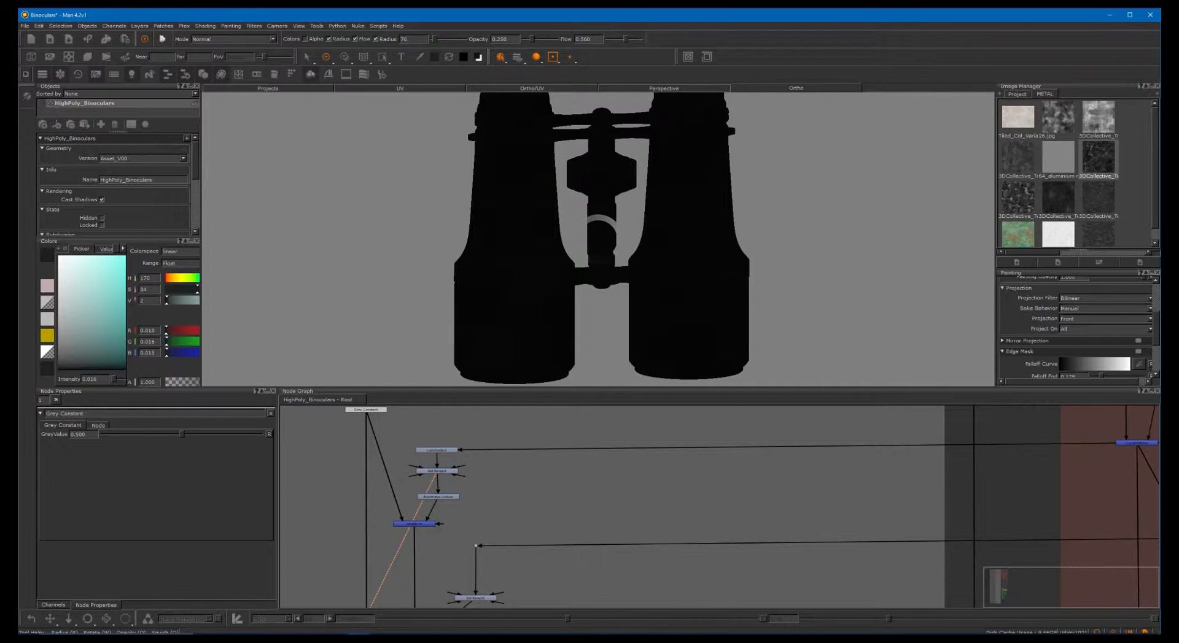
right_click_drag(525, 251, 706, 166, "alt")
middle_click_drag(519, 277, 914, 80, "alt")
right_click_drag(798, 123, 519, 410, "alt")
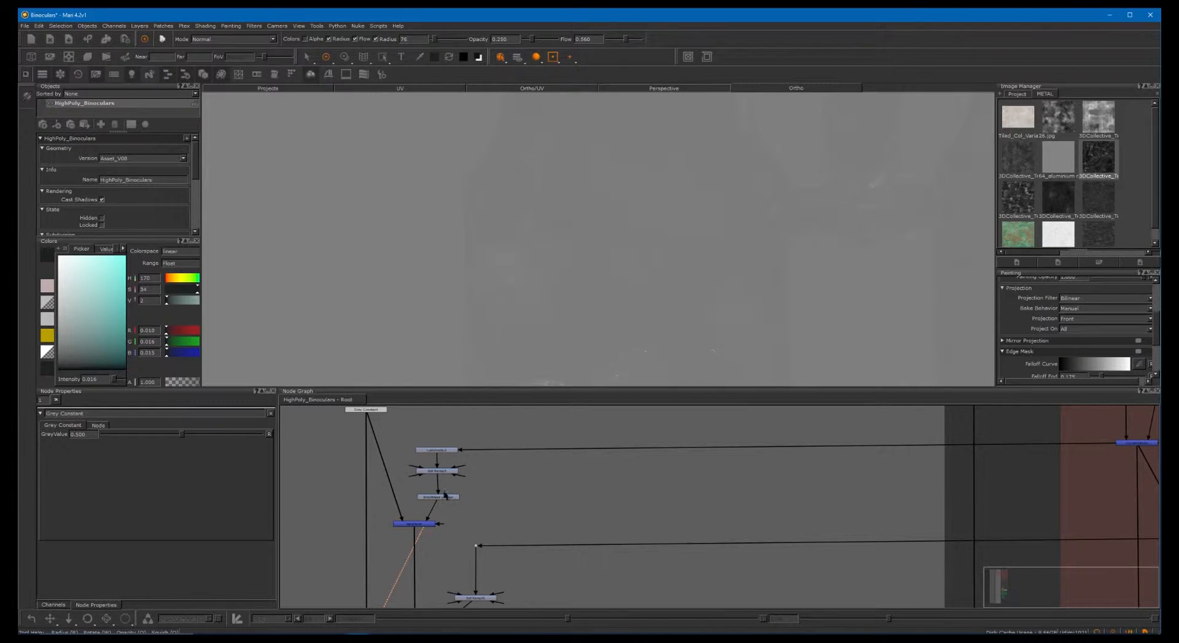
Try raising the second control point of the Brightness Lookup curve, and undo the change
left_click(441, 497)
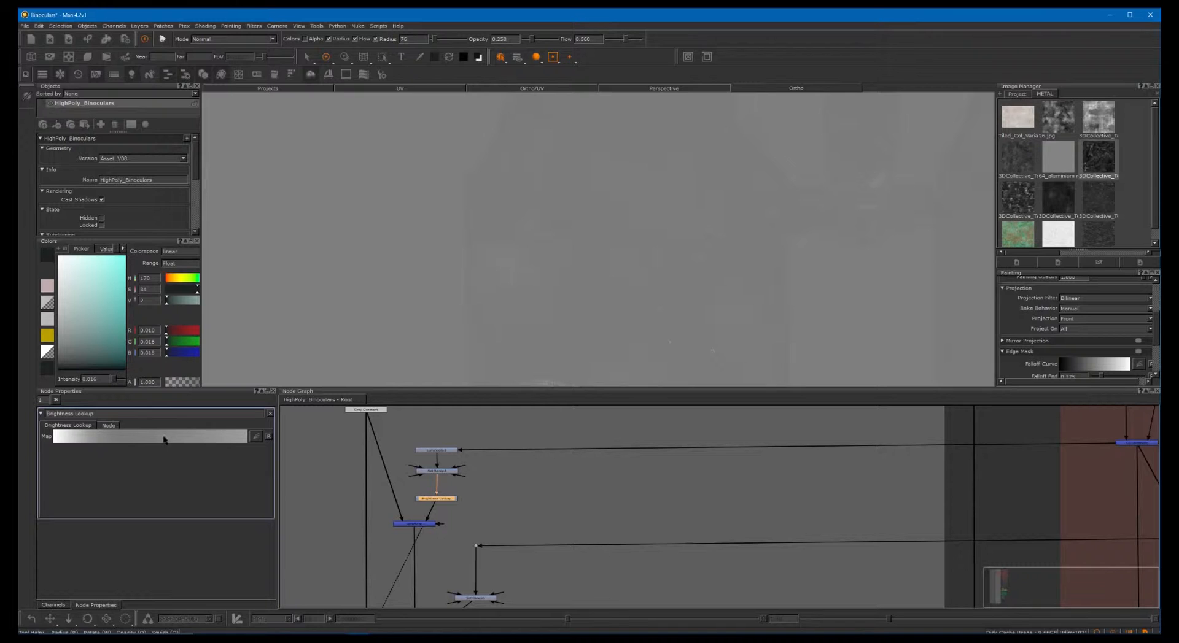
left_click(256, 436)
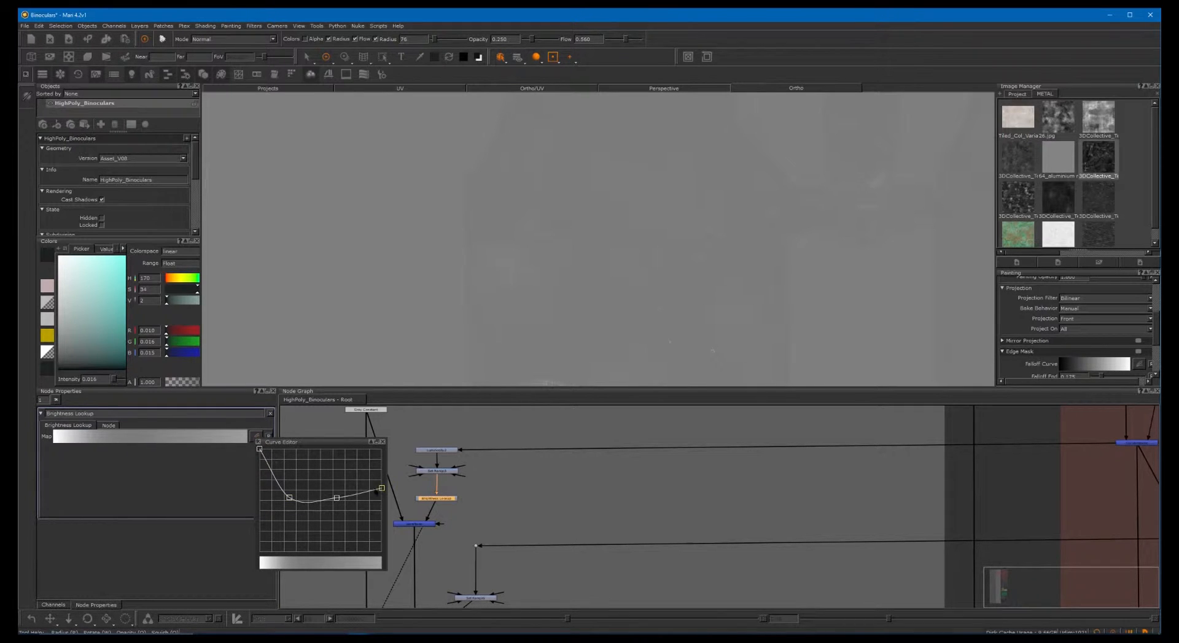
mouse_move(289, 499)
left_mouse_down()
mouse_move(303, 490)
mouse_move(270, 521)
mouse_move(300, 481)
left_mouse_up()
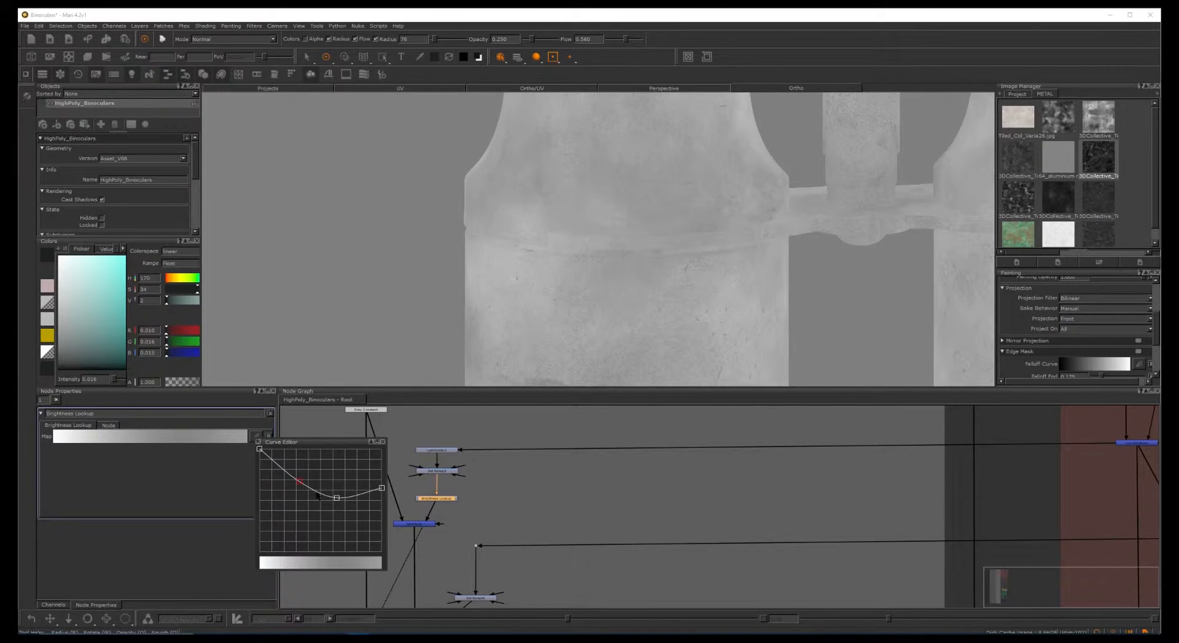
key("ctrl+z")
left_click(494, 493)
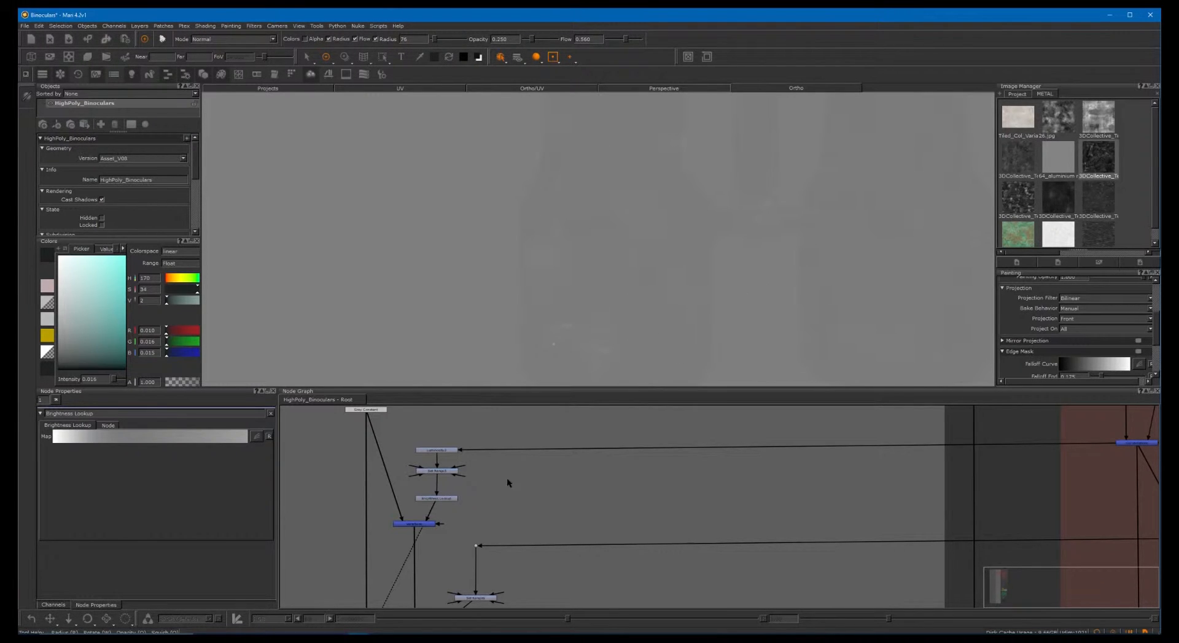
scroll(621, 485, "down", 2)
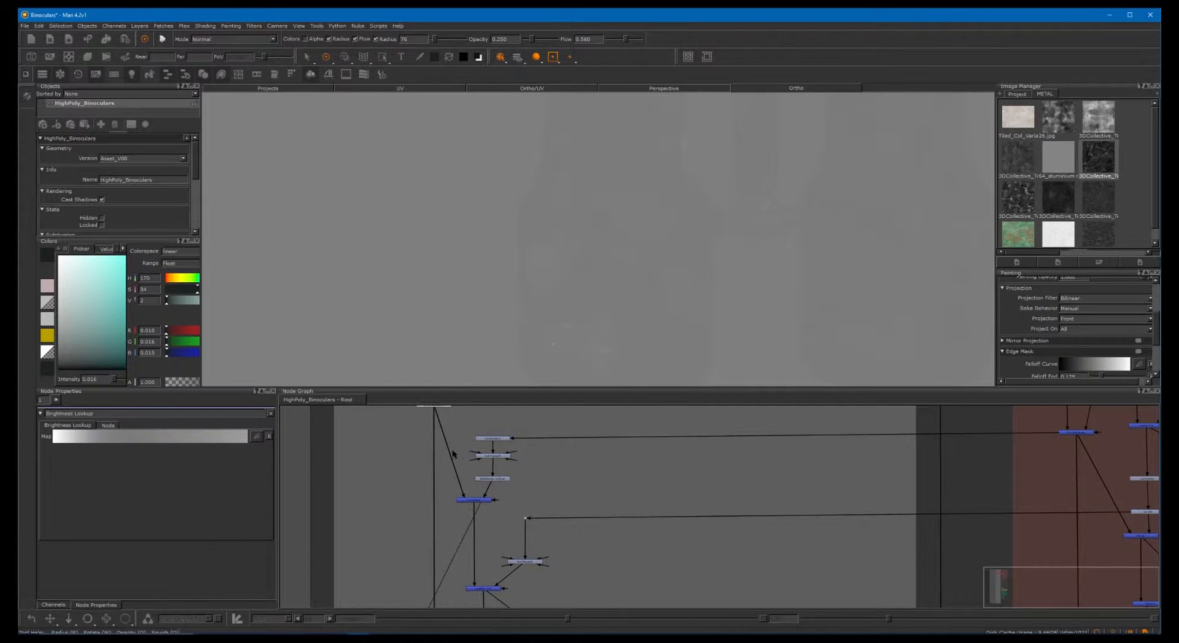
Preview the grey base node at the top of the ROUGH chain and the first merge below it on the model
middle_click_drag(451, 455, 456, 493)
left_click_drag(438, 462, 440, 459)
key("1")
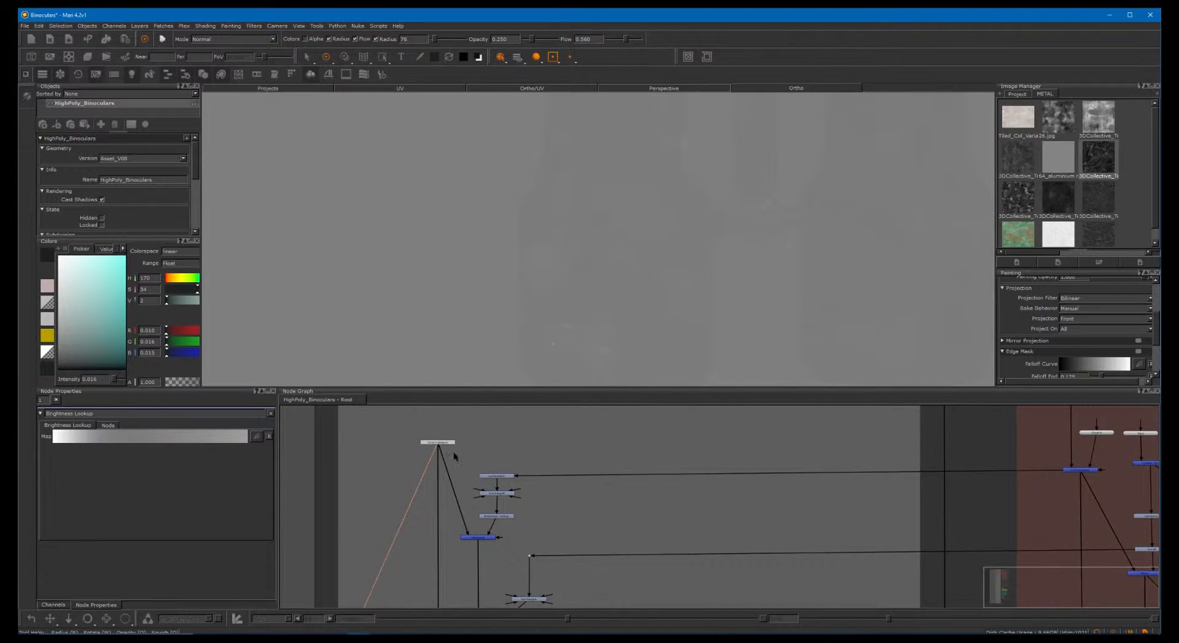
left_click(471, 538)
key("1")
Preview the LEATHER node linked to the second ROUGH merge, and the conversion node at the ROUGH end of that link
middle_click_drag(715, 518, 770, 464)
scroll(770, 465, "up", 1)
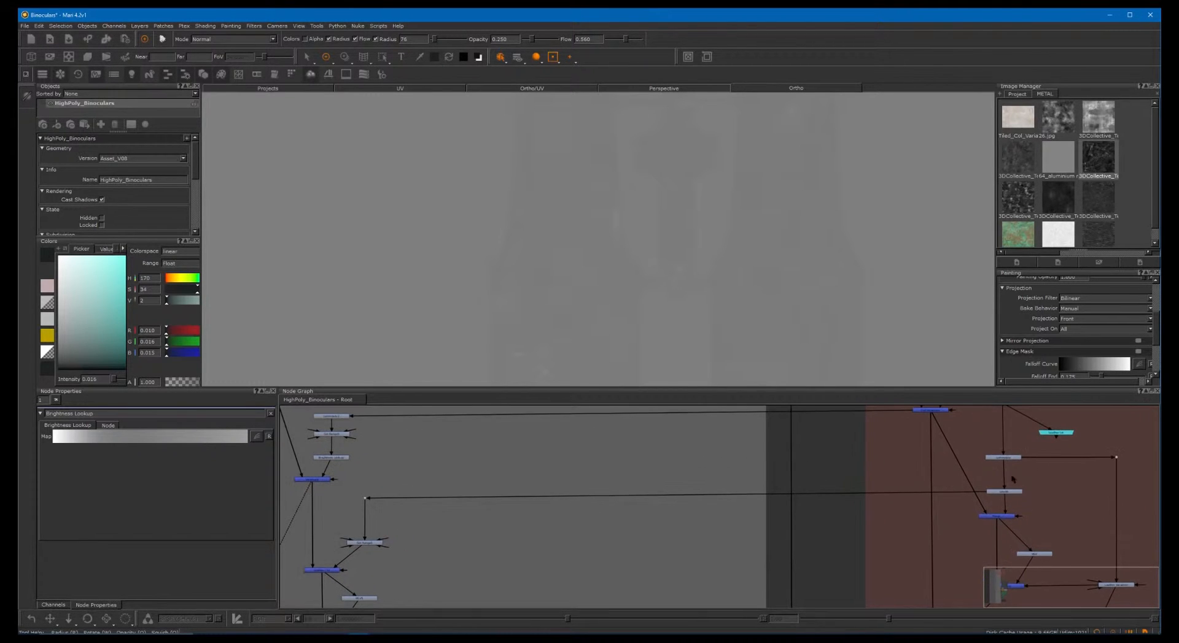
left_click_drag(1005, 501, 1004, 507)
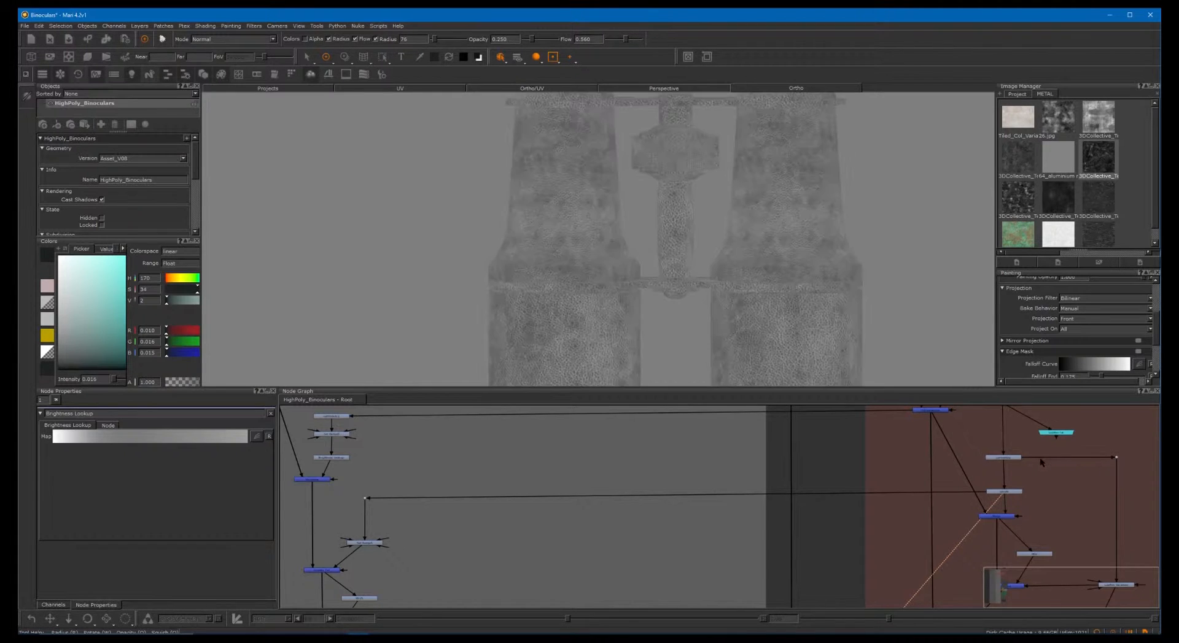
middle_click_drag(1033, 463, 978, 498)
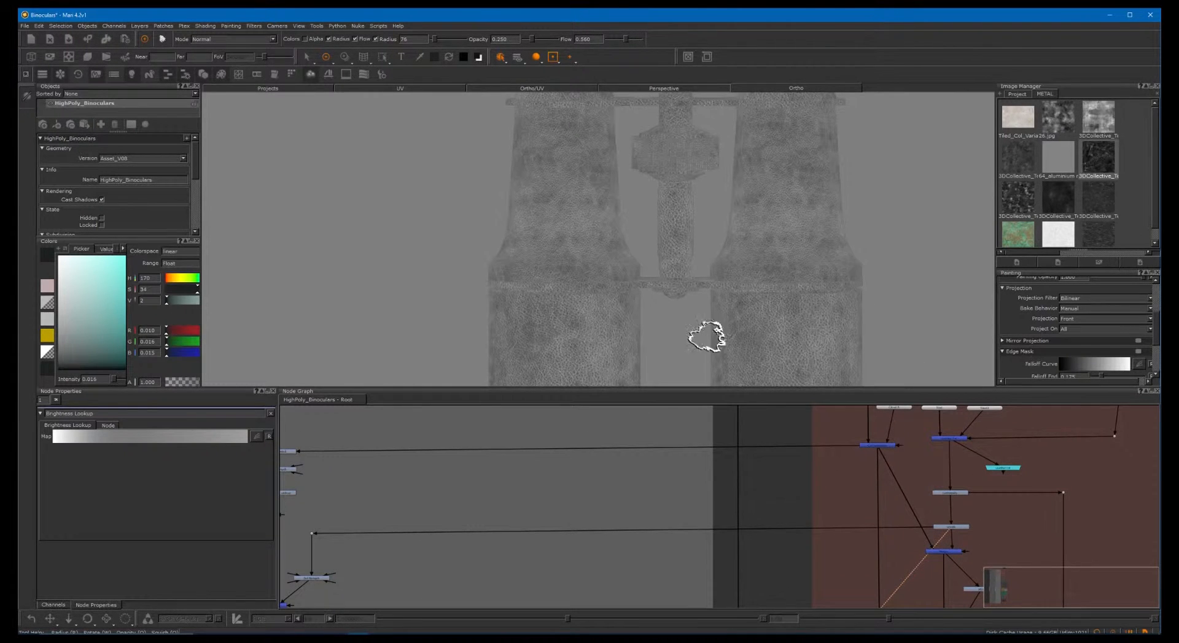
middle_click_drag(733, 459, 1007, 387)
left_click(592, 506)
key("v")
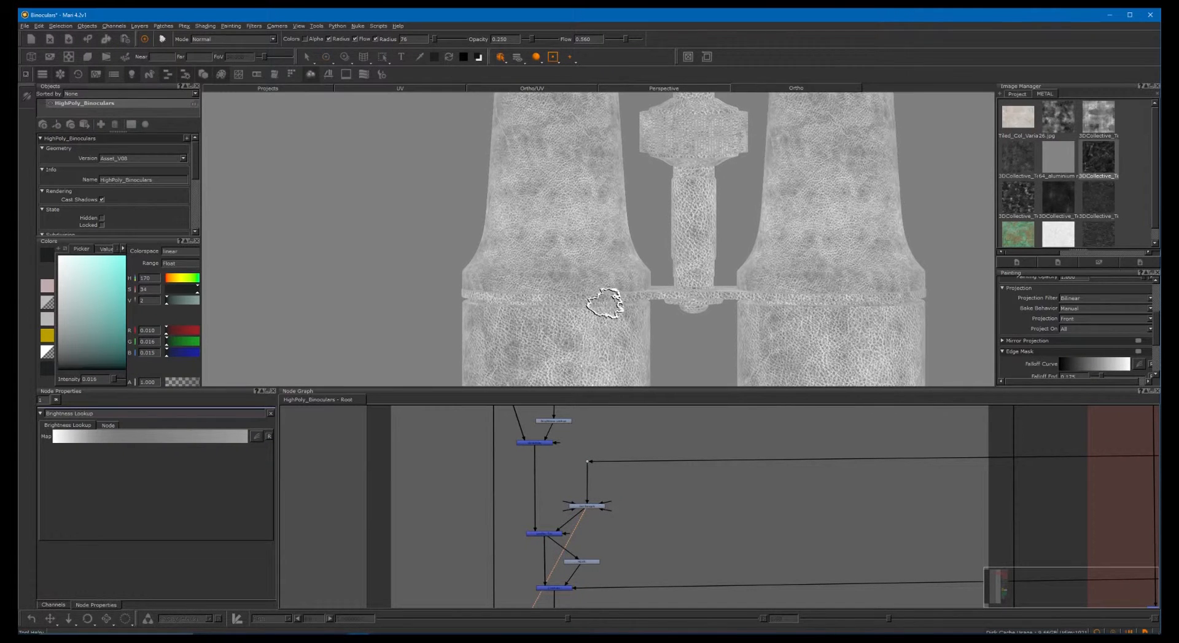
Preview the second merge of the ROUGH chain on the binoculars close up, and examine the nodes around it
left_click(543, 533)
key("v")
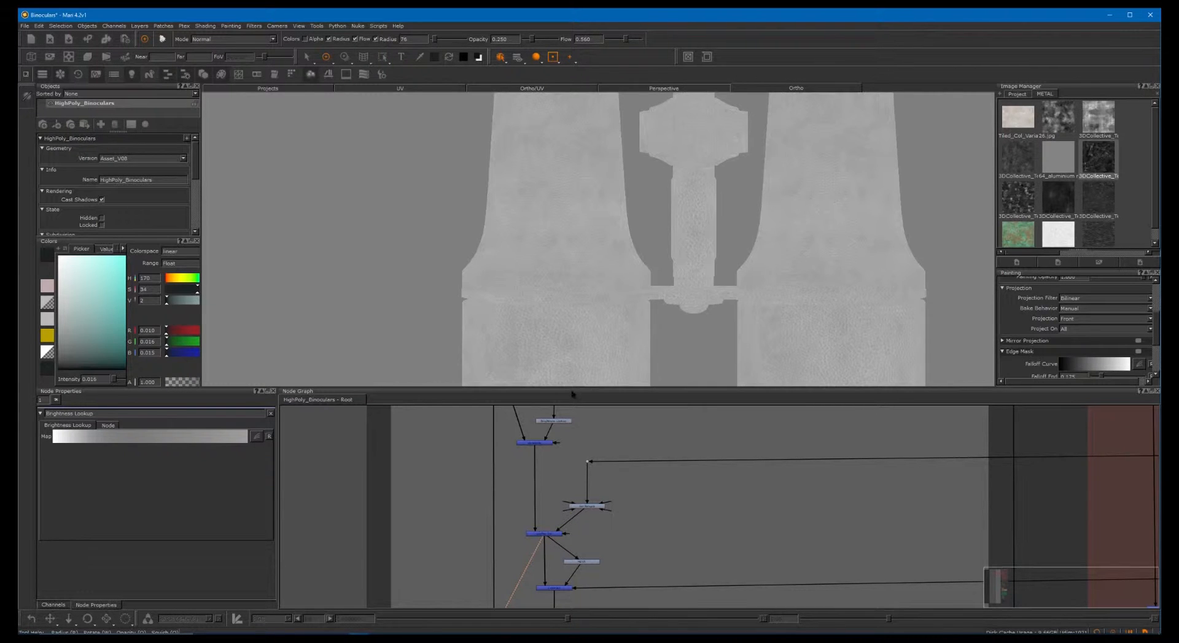
right_click_drag(545, 297, 599, 316, "alt")
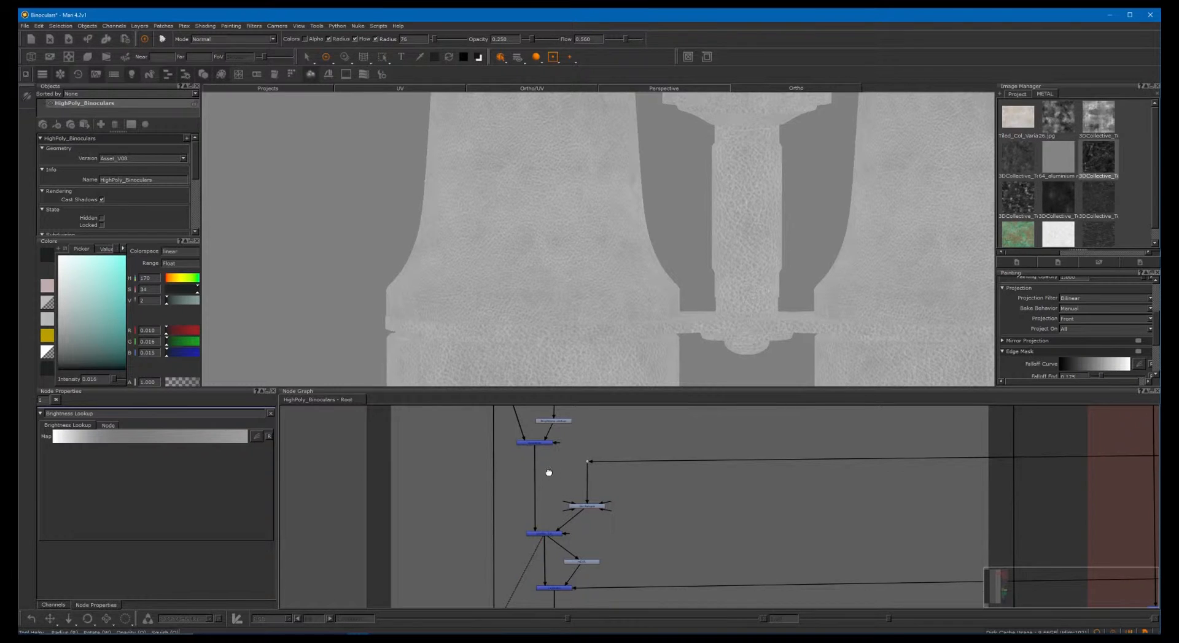
middle_click_drag(548, 473, 542, 528)
left_click_drag(517, 425, 568, 491)
middle_click_drag(569, 487, 586, 465)
middle_click_drag(629, 576, 630, 500)
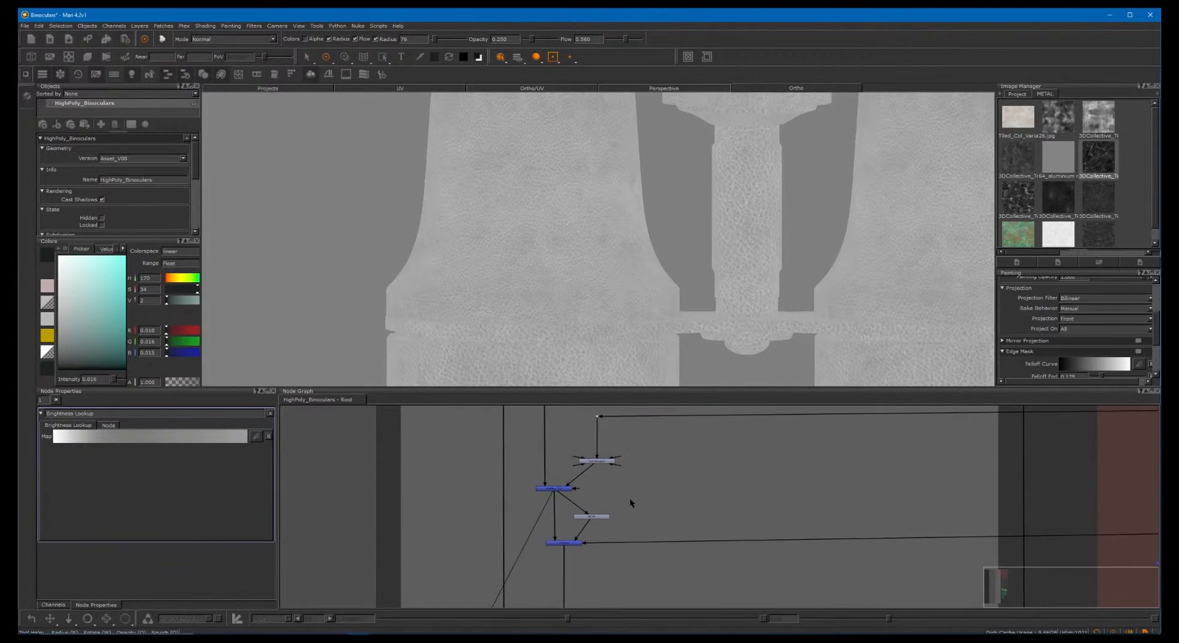
Trace the mask link from the LEATHER group to the third ROUGH merge, and preview that merge on the model
scroll(770, 478, "down", 2)
middle_click_drag(800, 492, 592, 489)
middle_click_drag(907, 498, 830, 495)
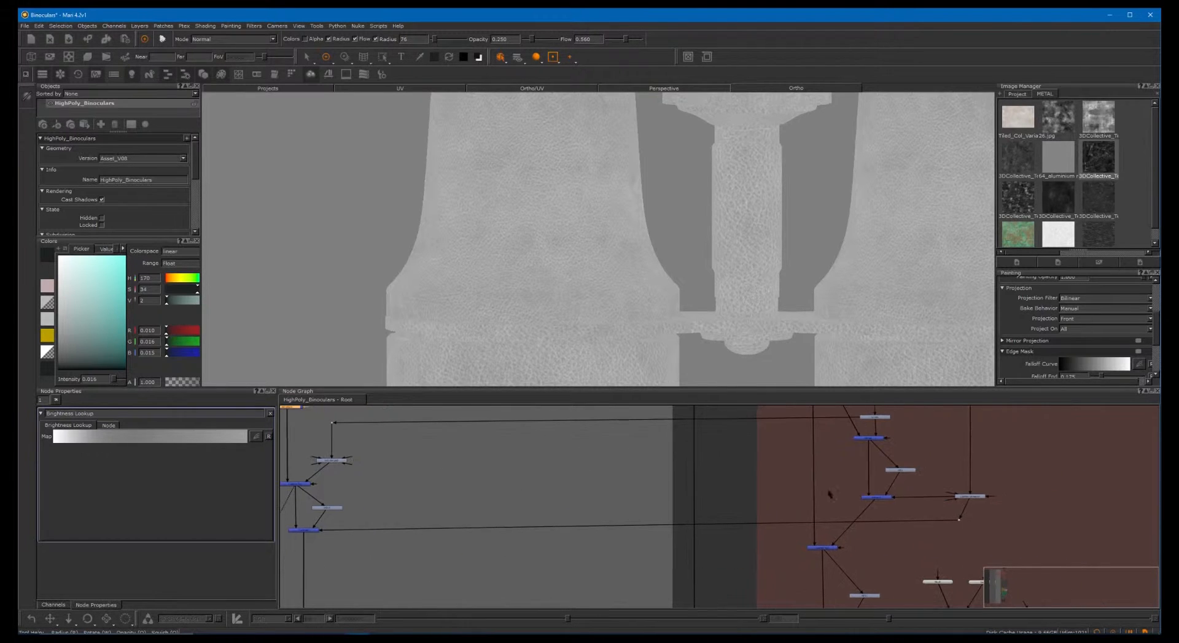
left_click(938, 498)
middle_click_drag(747, 477, 993, 448)
left_click(548, 501)
key("1")
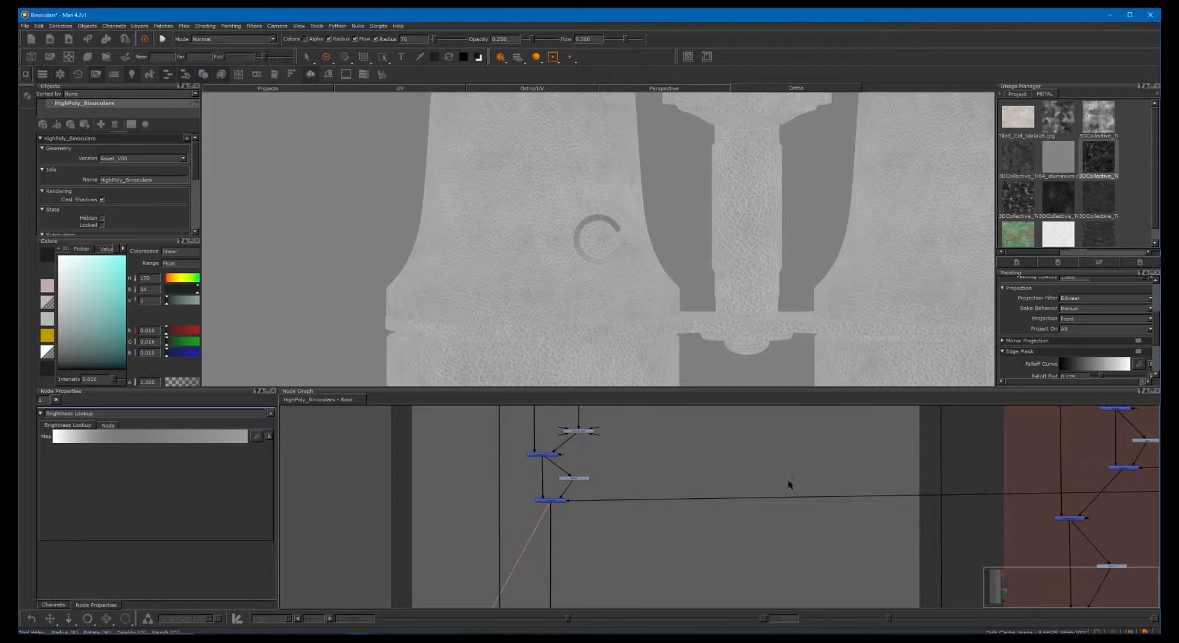
Examine how the upper ROUGH merges connect across to the matching nodes of the LEATHER group
right_click_drag(783, 470, 617, 486, "alt")
middle_click_drag(750, 477, 623, 500)
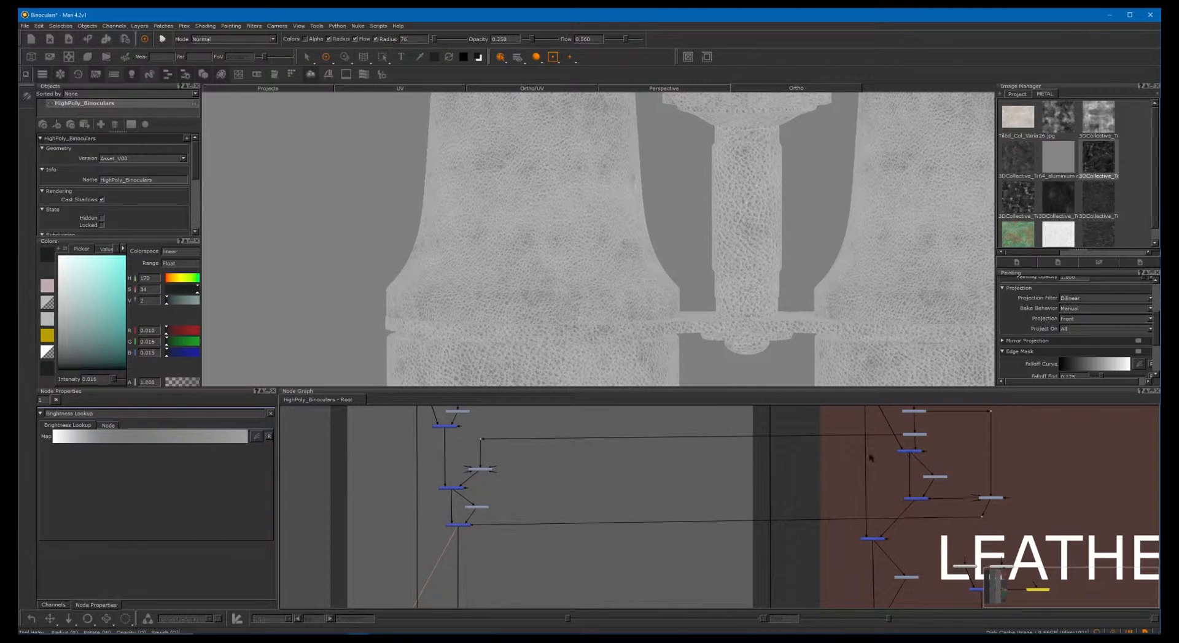
middle_click_drag(544, 505, 586, 465)
scroll(593, 488, "down", 2)
middle_click_drag(601, 516, 601, 424)
right_click_drag(585, 468, 760, 433, "alt")
middle_click_drag(581, 415, 606, 531)
right_click_drag(563, 482, 681, 456, "alt")
middle_click_drag(592, 453, 568, 510)
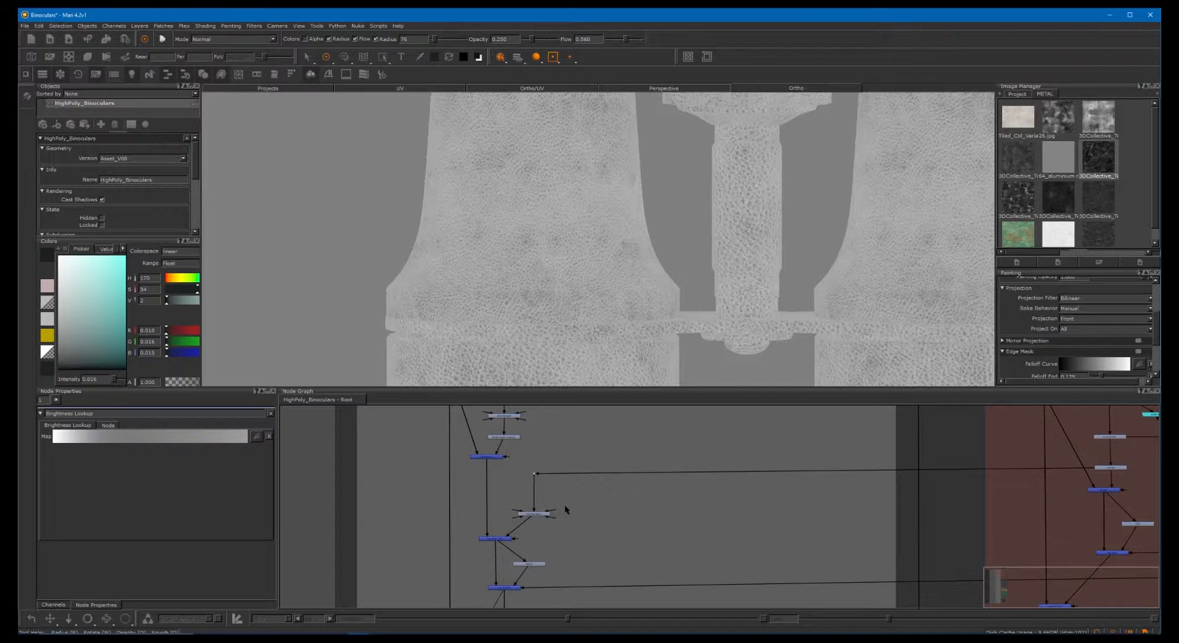
middle_click_drag(598, 551, 670, 507)
middle_click_drag(744, 509, 717, 485)
middle_click_drag(655, 507, 647, 476)
middle_click_drag(784, 476, 515, 493)
Inspect the nodes around the third ROUGH merge and the LEATHER nodes that supply its mask
left_click_drag(495, 491, 527, 513)
middle_click_drag(647, 463, 557, 455)
left_click(522, 488)
left_click(503, 461)
left_click(519, 498)
middle_click_drag(682, 486, 554, 488)
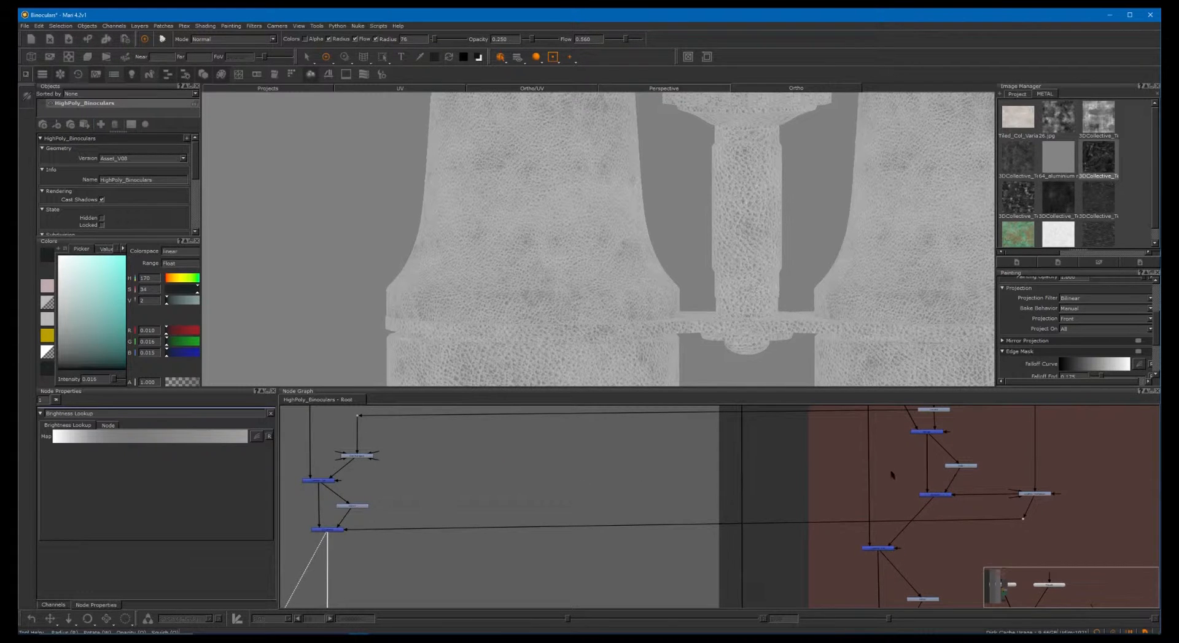
left_click_drag(892, 473, 1067, 516)
Try raising the Value Scale of the HSV node above the third ROUGH merge to 1.750, and undo the change
middle_click_drag(562, 507, 725, 486)
right_click_drag(724, 486, 496, 501, "alt")
left_click(477, 482)
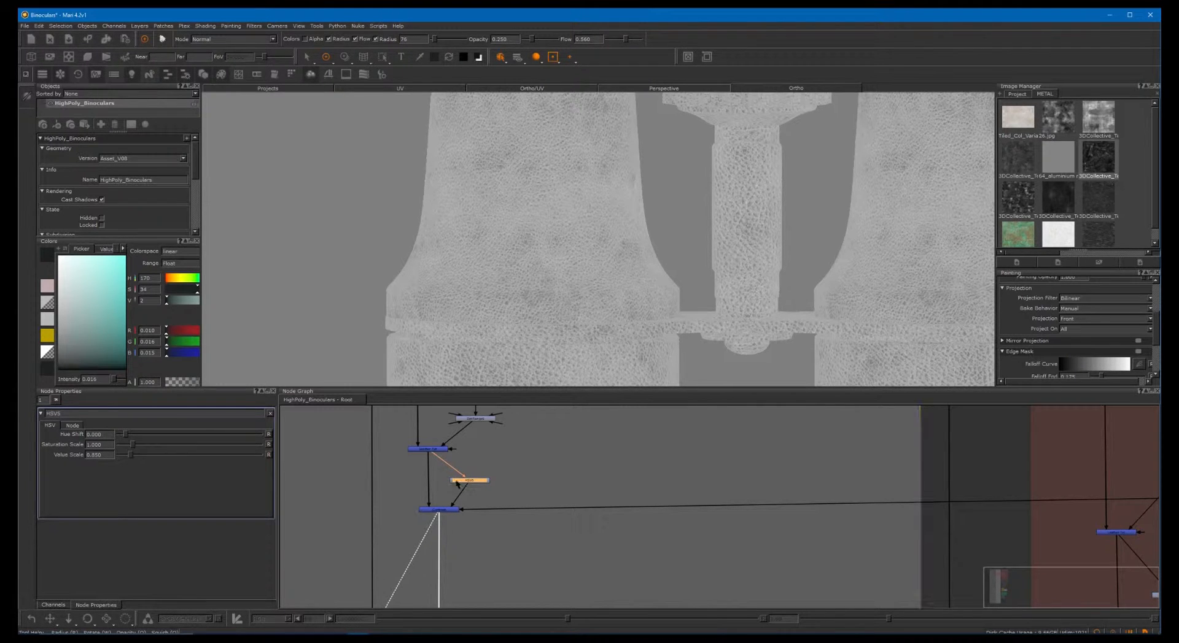
left_click_drag(130, 457, 143, 455)
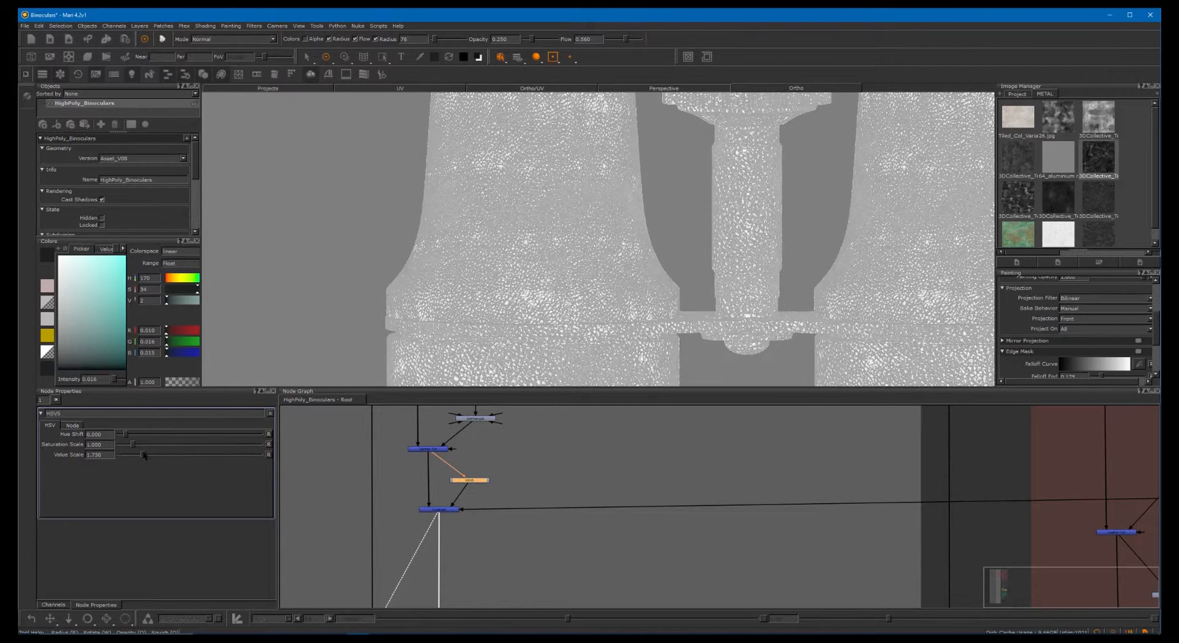
key("ctrl+z")
left_click(621, 480)
Preview the mask merge beside the next ROUGH merge down, orbiting the binoculars to view the worn edge
scroll(577, 513, "down", 3)
middle_click_drag(541, 603, 568, 441)
left_click_drag(616, 515, 612, 520)
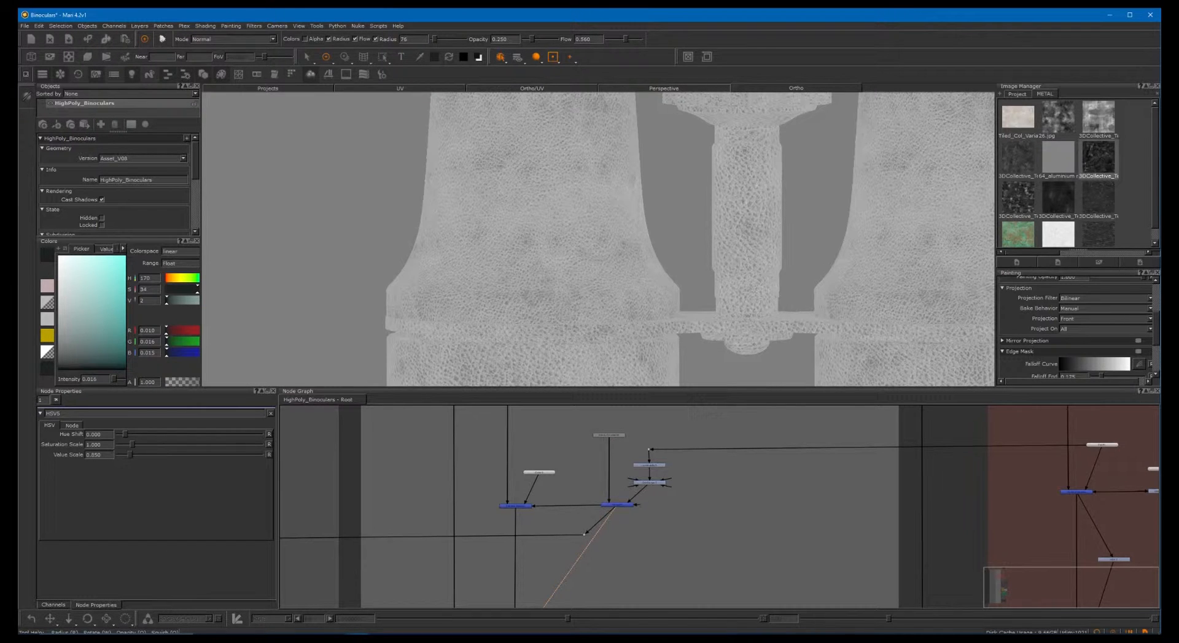
mouse_move(558, 321)
left_mouse_down("alt")
mouse_move(569, 339)
mouse_move(539, 337)
left_mouse_up("alt")
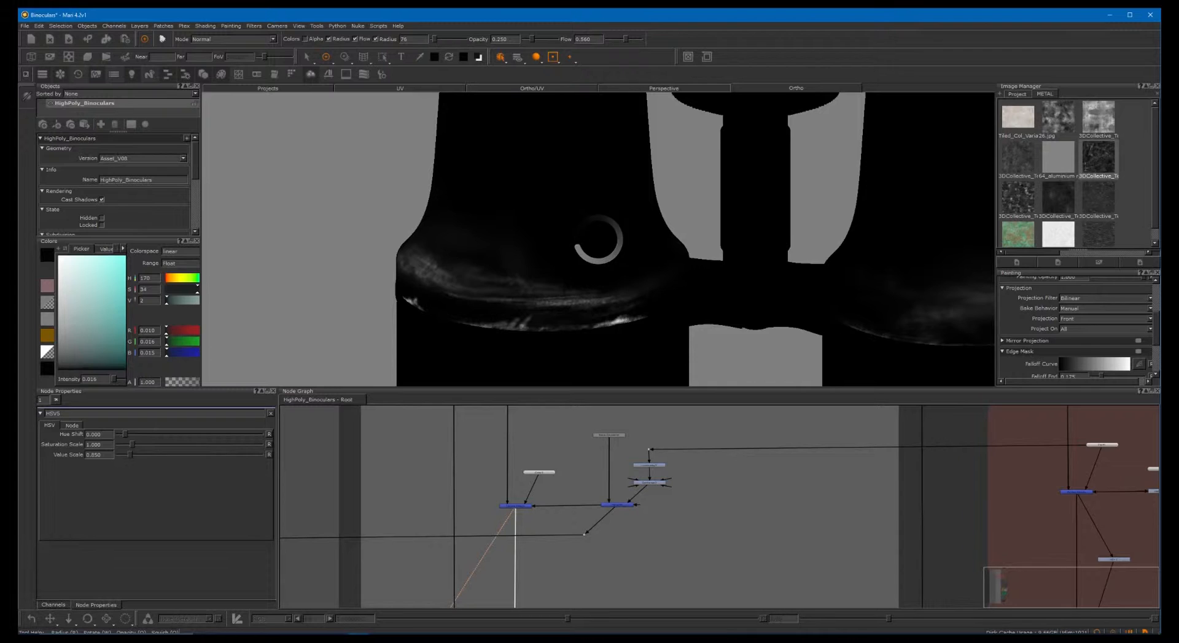
Inspect the masked ROUGH merge's roughness along the worn rim of the barrel from close up and several angles
right_click_drag(585, 319, 586, 299, "alt")
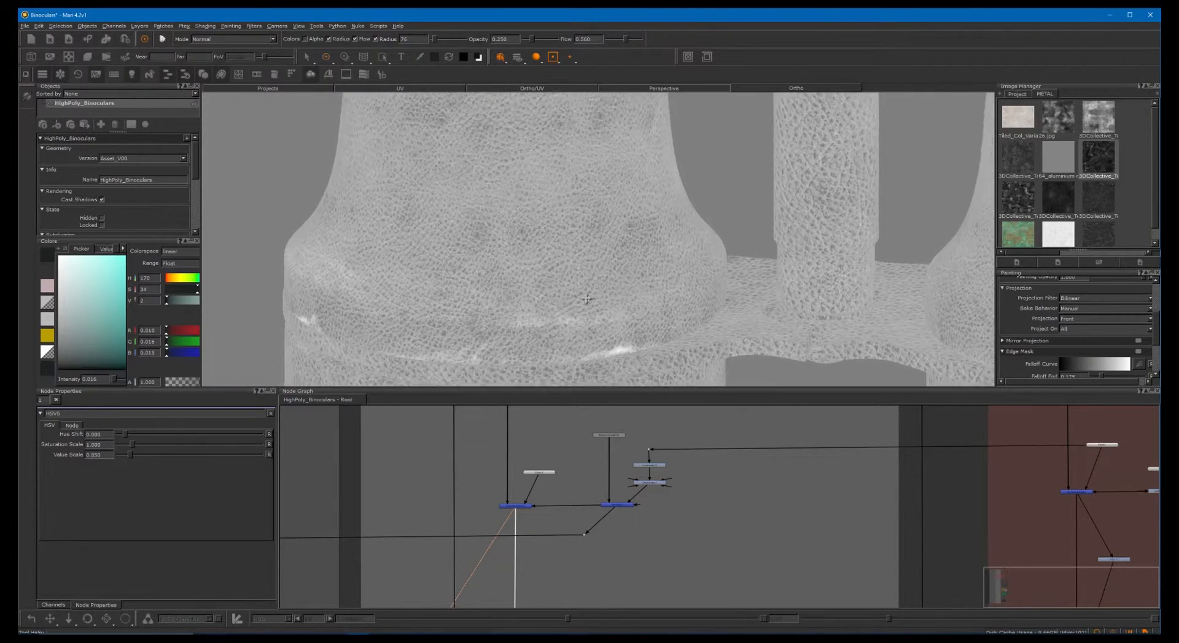
middle_click_drag(586, 299, 573, 229, "alt")
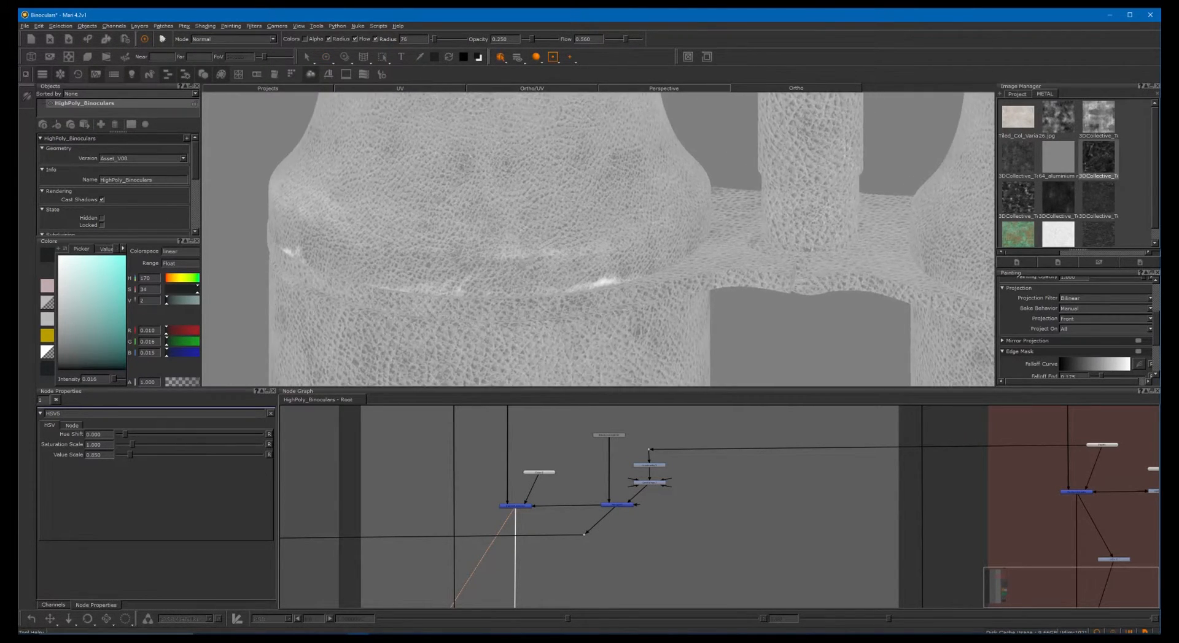
right_click_drag(574, 229, 601, 258, "alt")
left_click_drag(576, 240, 568, 211, "alt")
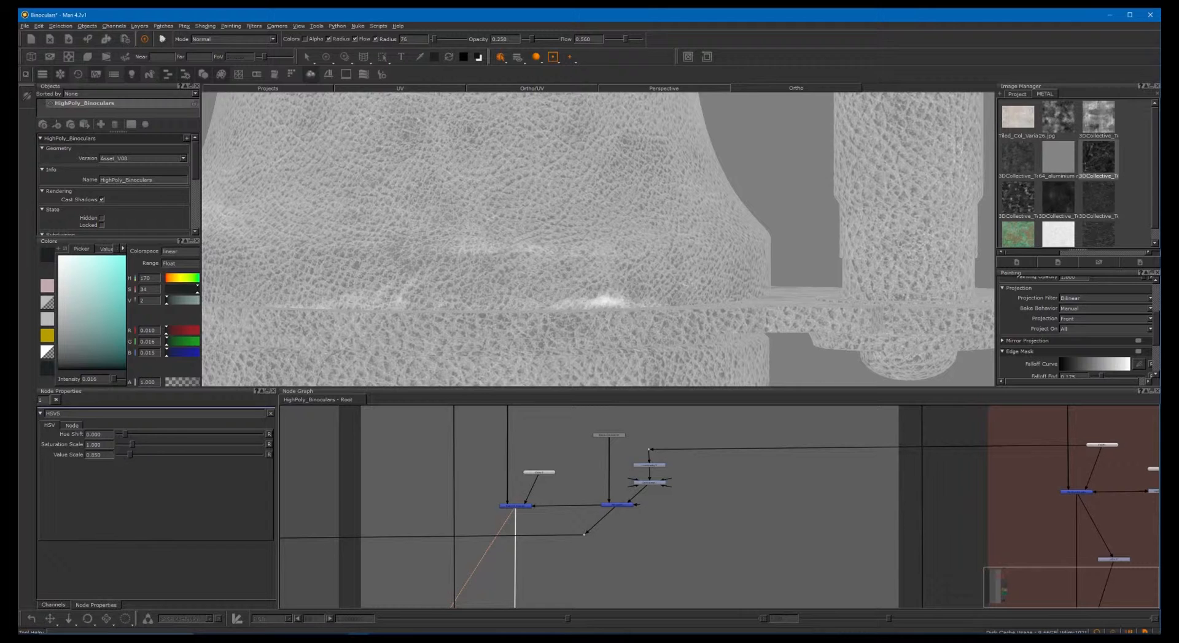
right_click_drag(642, 283, 519, 286, "alt")
left_click_drag(515, 286, 504, 314, "alt")
Preview the speckle mask that feeds the following ROUGH merge, examining it close up on the barrel
middle_click_drag(658, 511, 671, 458)
scroll(644, 479, "down", 1)
middle_click_drag(628, 592, 626, 510)
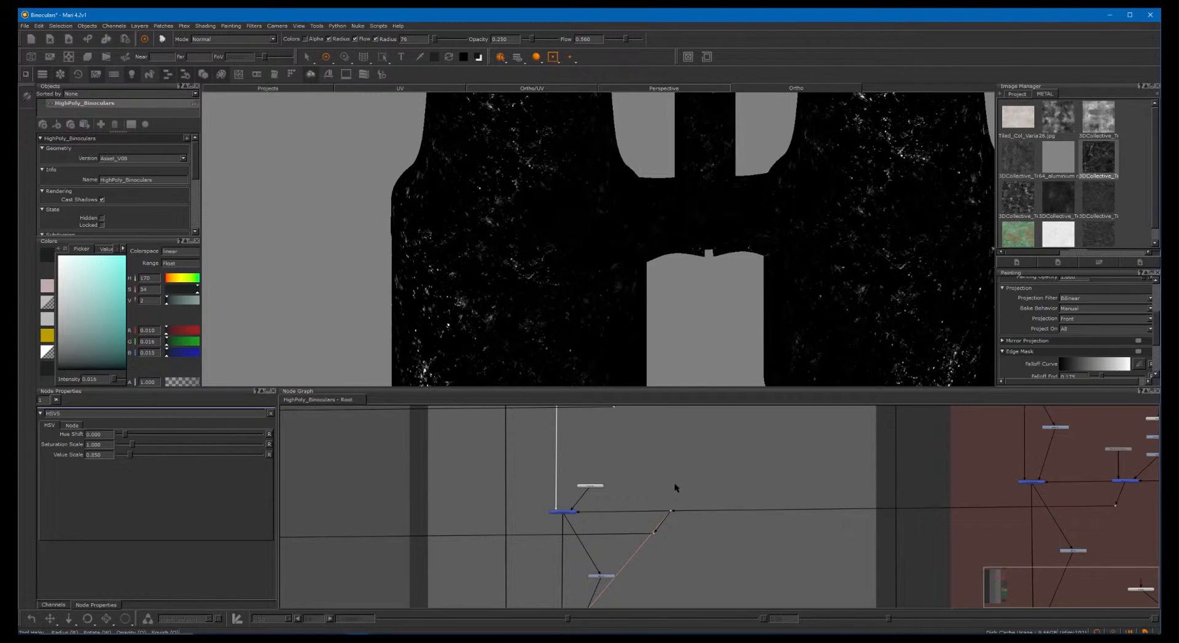
scroll(536, 252, "up", 8)
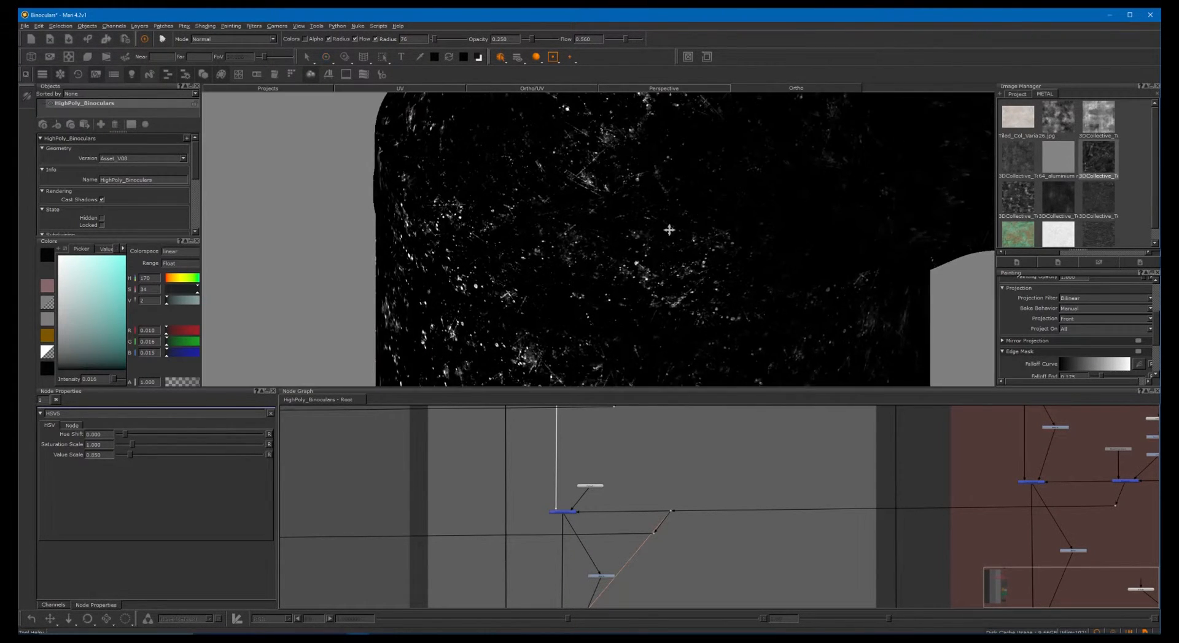
mouse_move(589, 253)
left_mouse_down("alt")
mouse_move(602, 226)
mouse_move(606, 242)
left_mouse_up("alt")
middle_click_drag(666, 487, 647, 439, "alt")
right_click_drag(647, 439, 775, 445, "alt")
middle_click_drag(649, 455, 649, 499, "alt")
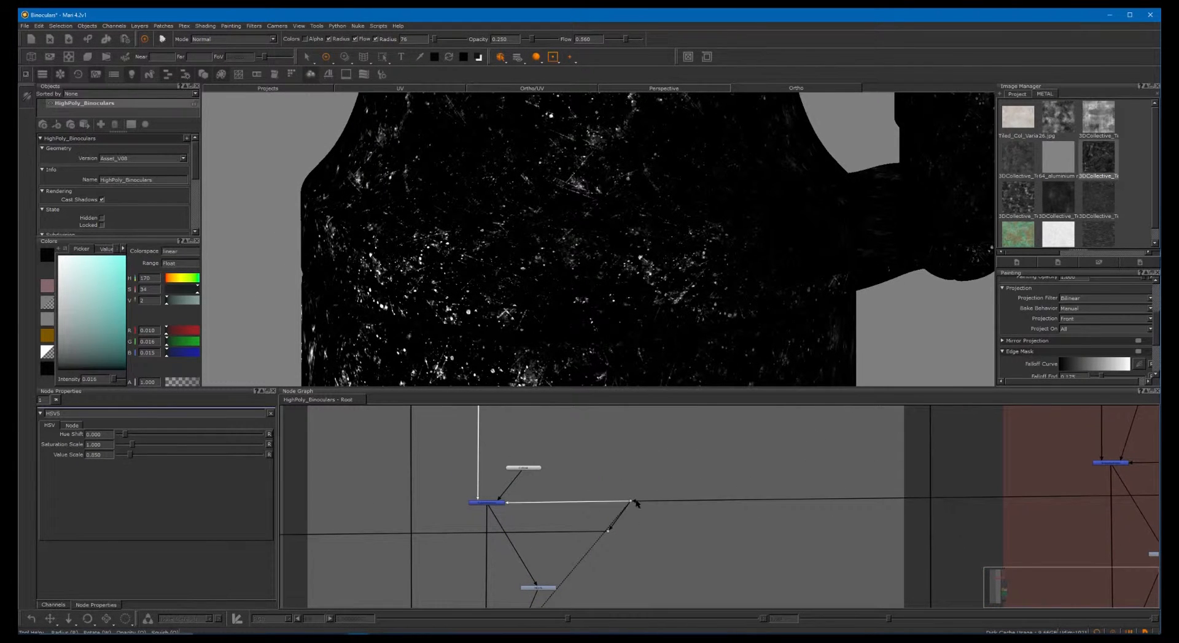
Trace the speckle mask's link from its ROUGH junction dot to the source nodes in the LEATHER group and back
left_click_drag(612, 489, 646, 517)
middle_click_drag(703, 470, 616, 482, "alt")
middle_click_drag(462, 500, 551, 496, "alt")
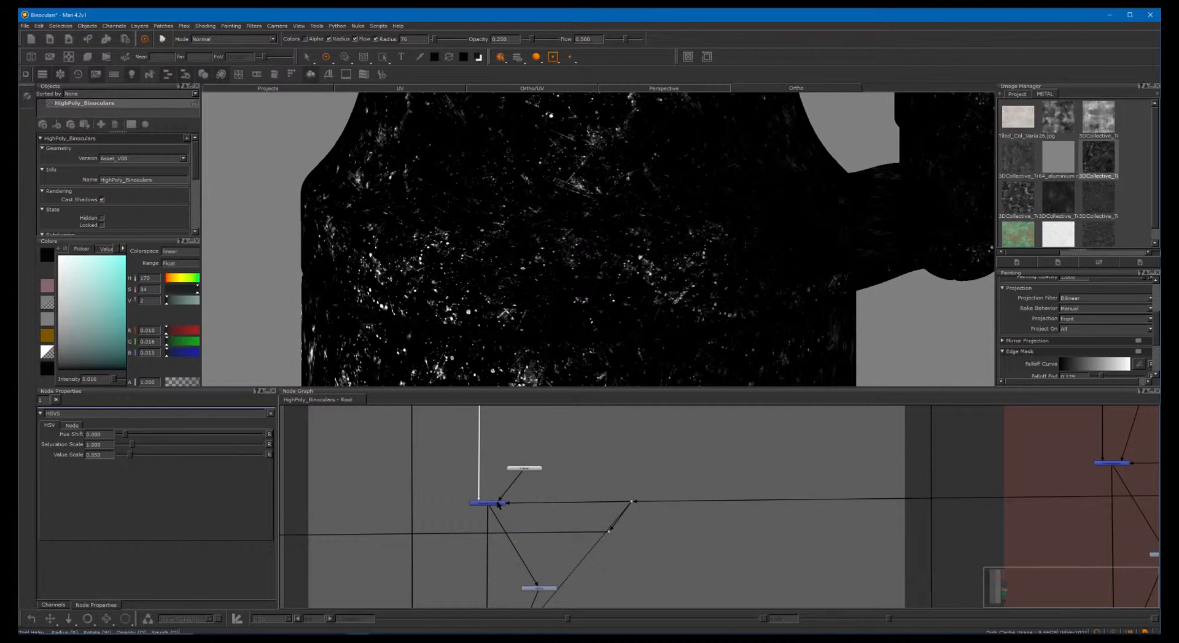
middle_click_drag(745, 497, 477, 502)
middle_click_drag(744, 471, 692, 510)
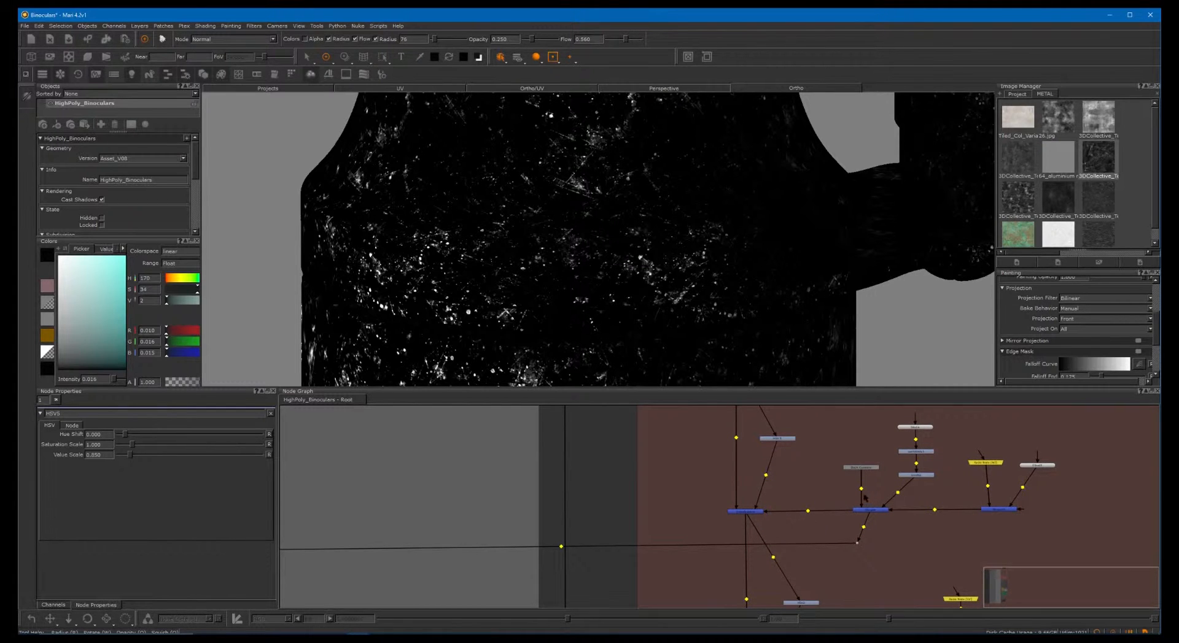
middle_click_drag(541, 487, 956, 467)
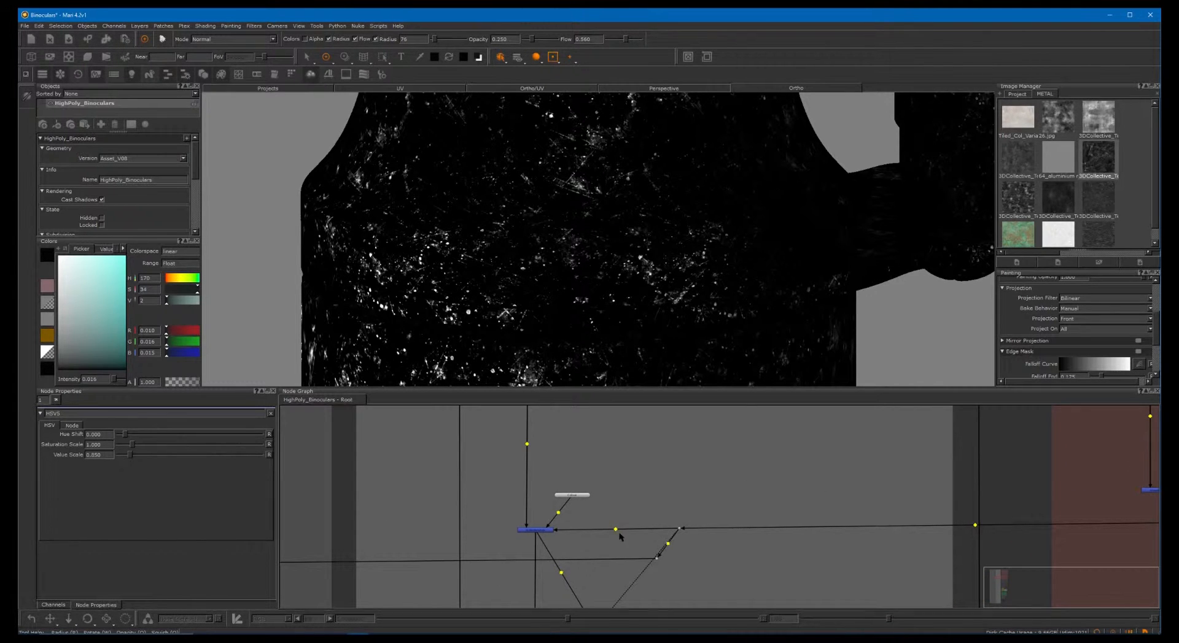
Try adding a junction dot on the mask link into the ROUGH merge, reposition it, and delete it
left_click_drag(615, 530, 617, 487, "ctrl")
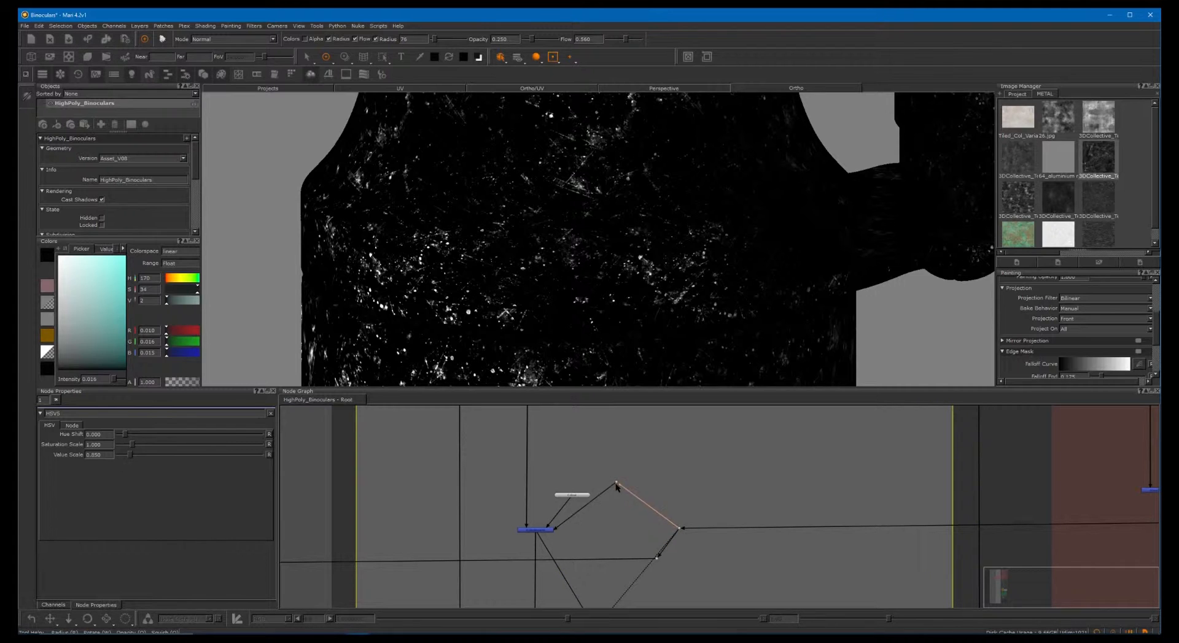
left_click_drag(608, 542, 612, 516)
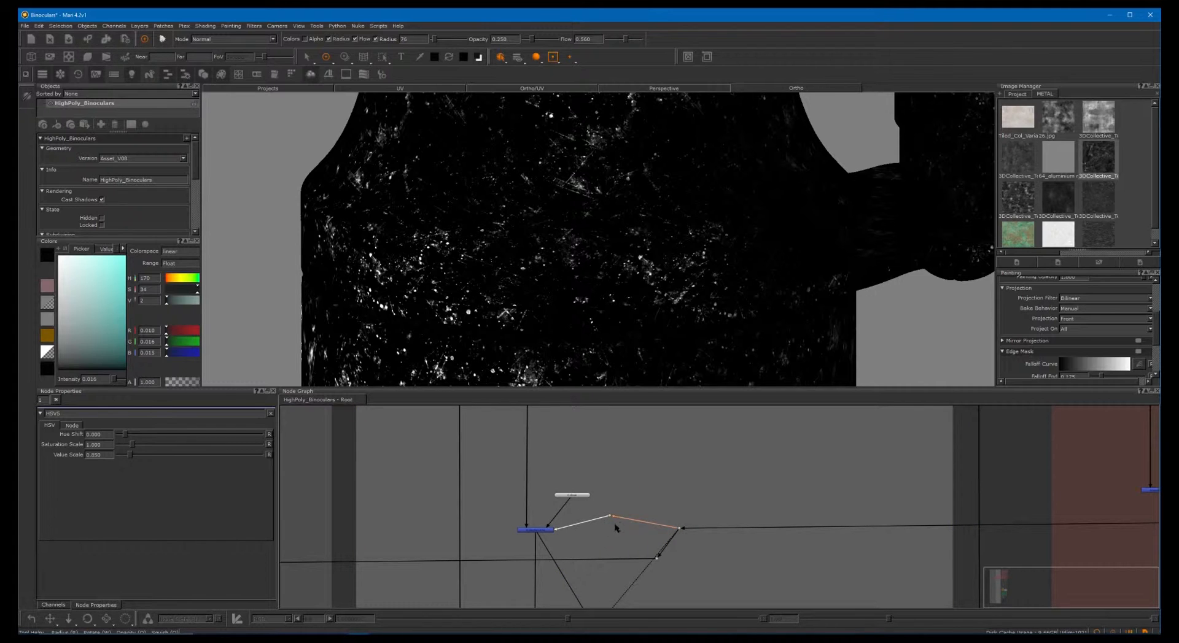
key("Delete")
Examine the overall layout of the columns beside the LEATHER group and the long links that carry its masks across
scroll(631, 481, "down", 5)
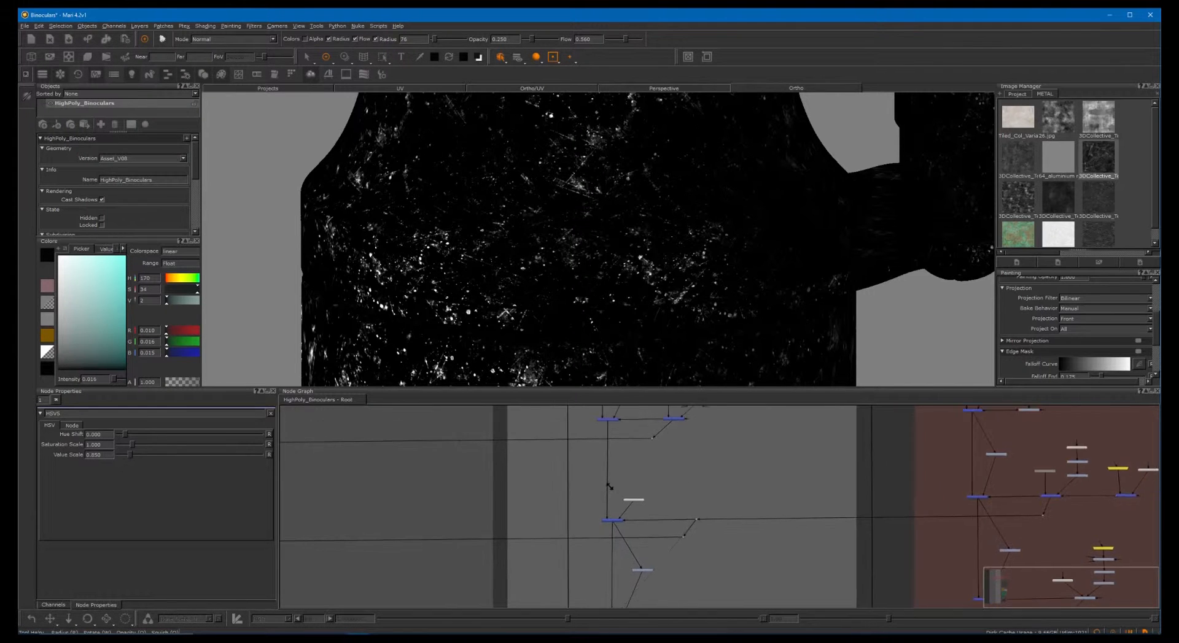
scroll(613, 489, "down", 2)
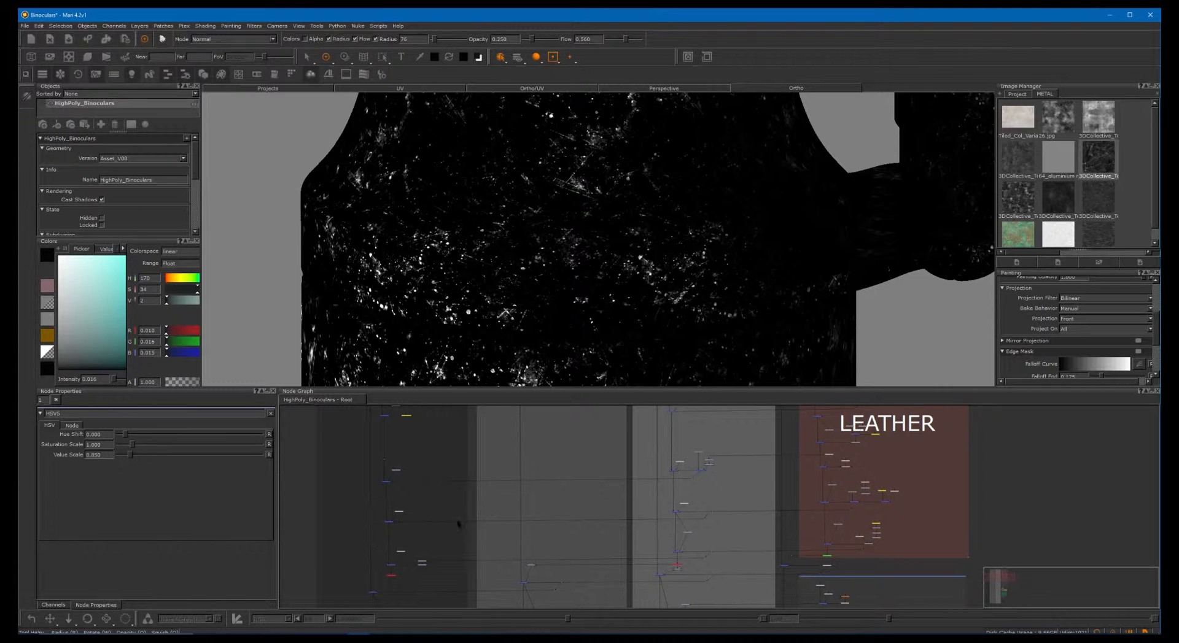
middle_click_drag(706, 486, 691, 522)
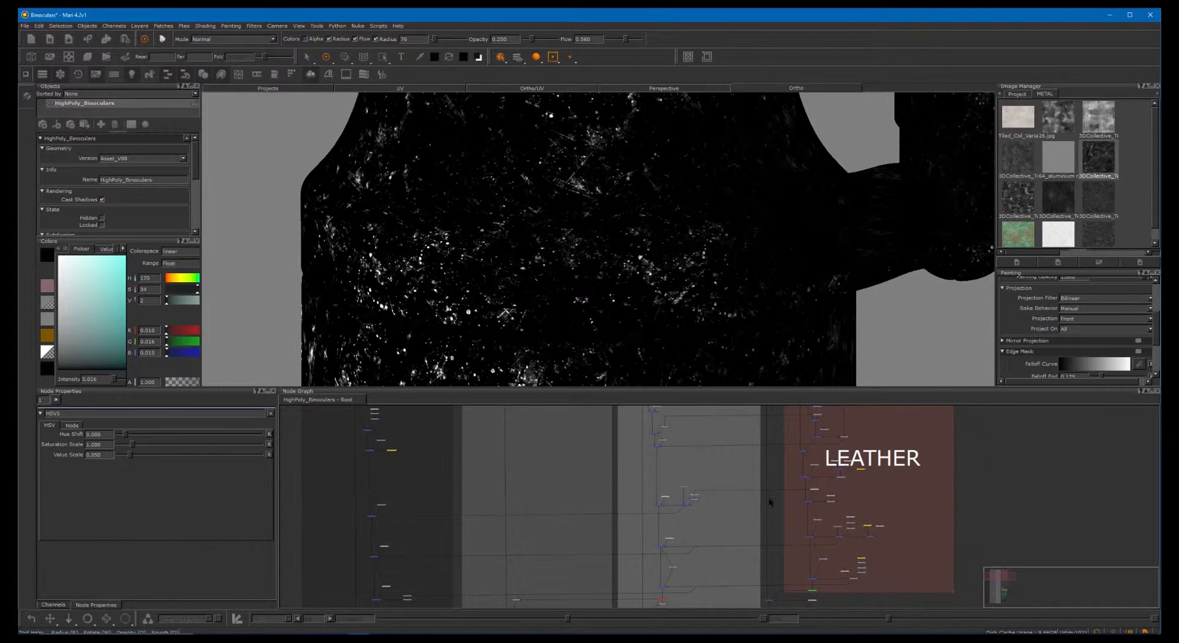
scroll(669, 501, "up", 3)
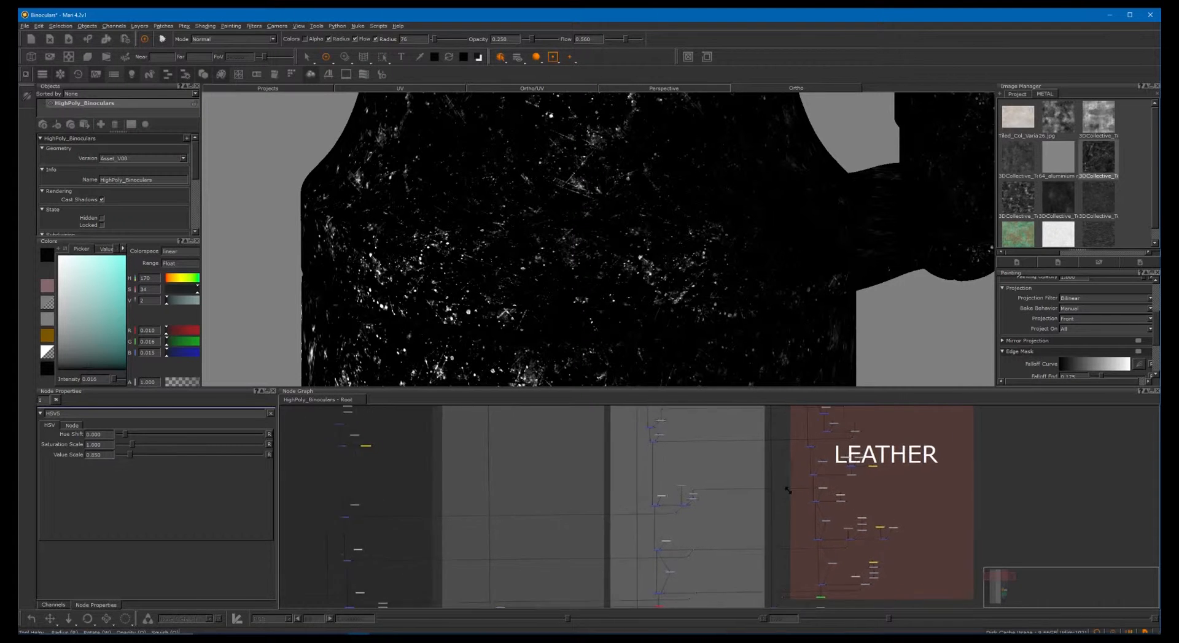
middle_click_drag(684, 495, 867, 478)
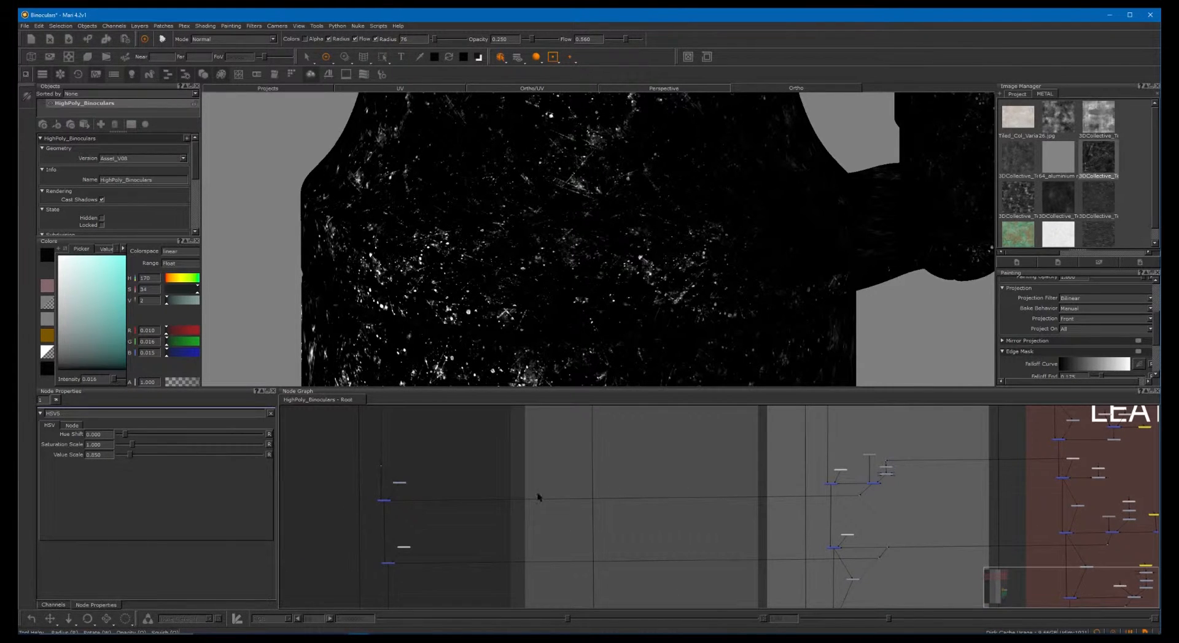
mouse_move(689, 492)
middle_mouse_down()
mouse_move(642, 483)
mouse_move(623, 502)
middle_mouse_up()
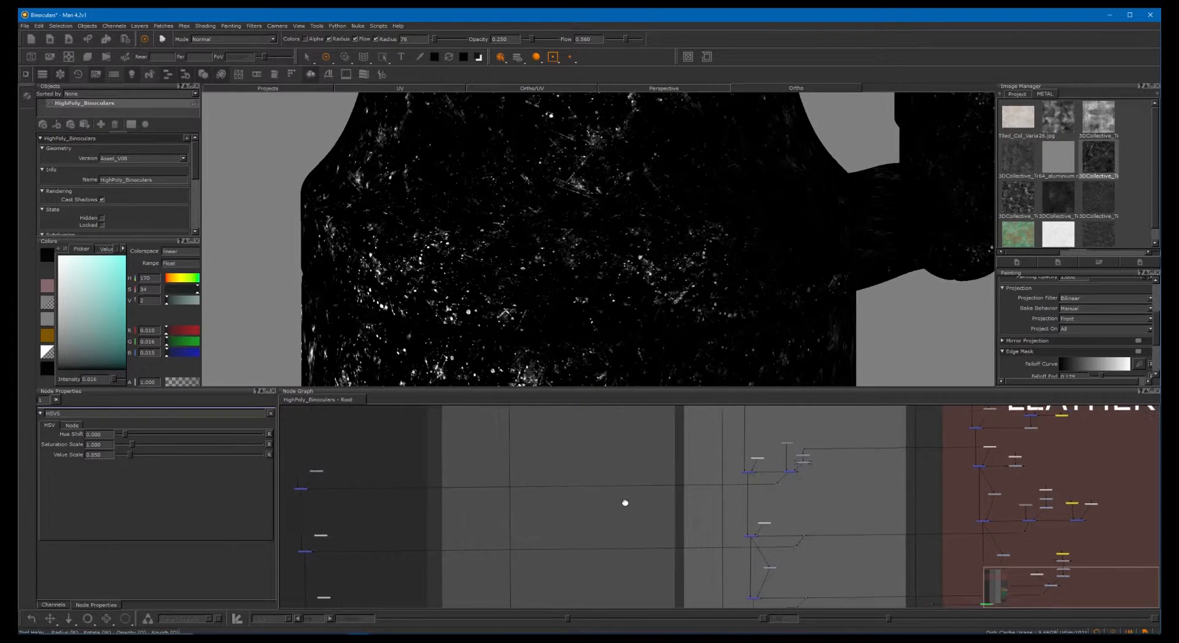
middle_click_drag(750, 502, 670, 497)
scroll(706, 497, "up", 1)
scroll(755, 489, "up", 1)
middle_click_drag(754, 488, 727, 517)
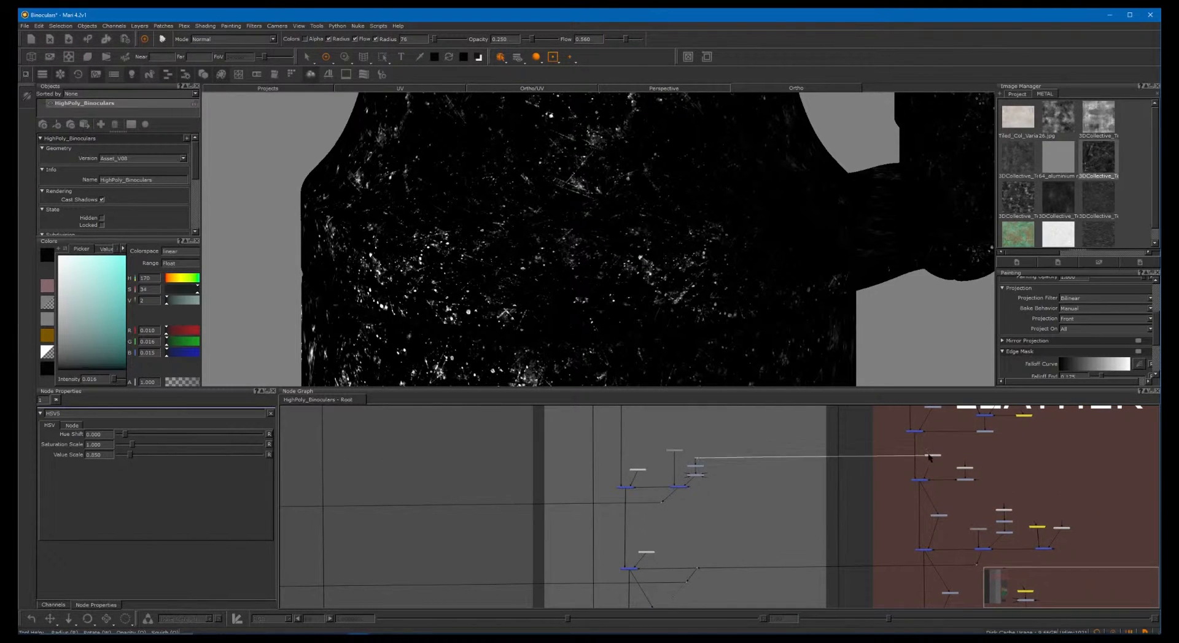
Examine the mask links between the LEATHER group and the ROUGH column, down to the following ROUGH merge
right_click_drag(669, 477, 734, 505, "alt")
middle_click_drag(682, 533, 703, 572)
right_click_drag(716, 477, 734, 481, "alt")
middle_click_drag(691, 550, 705, 462)
scroll(705, 476, "down", 6)
middle_click_drag(756, 530, 670, 508)
scroll(737, 458, "up", 1)
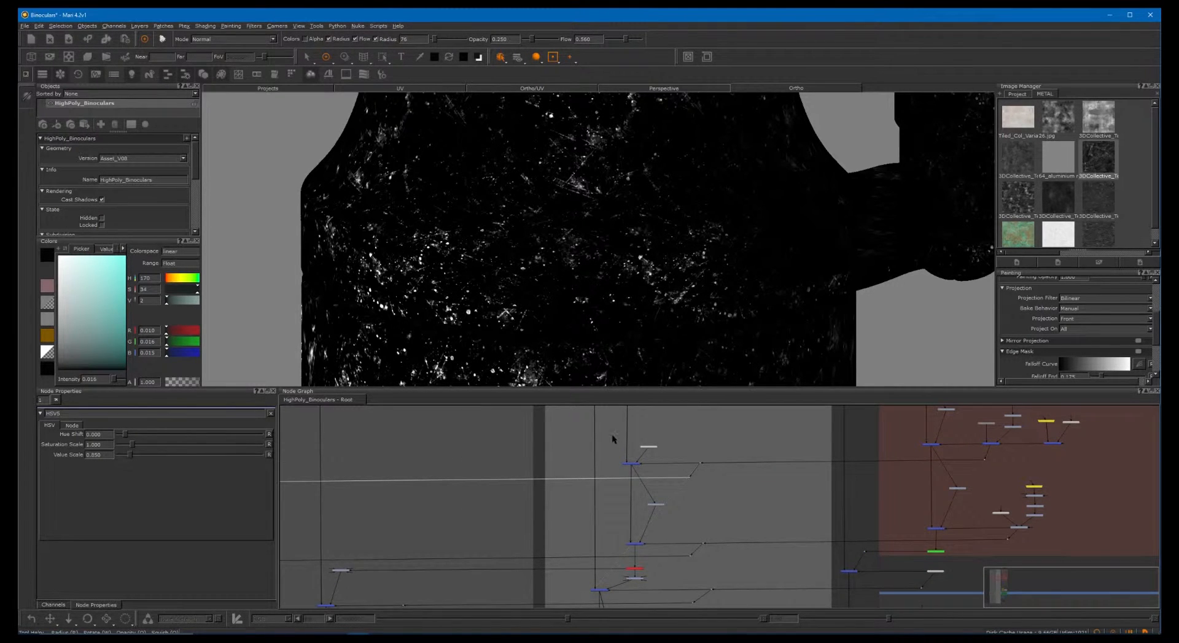
right_click_drag(608, 437, 819, 431, "alt")
middle_click_drag(586, 431, 650, 494)
scroll(713, 490, "up", 3)
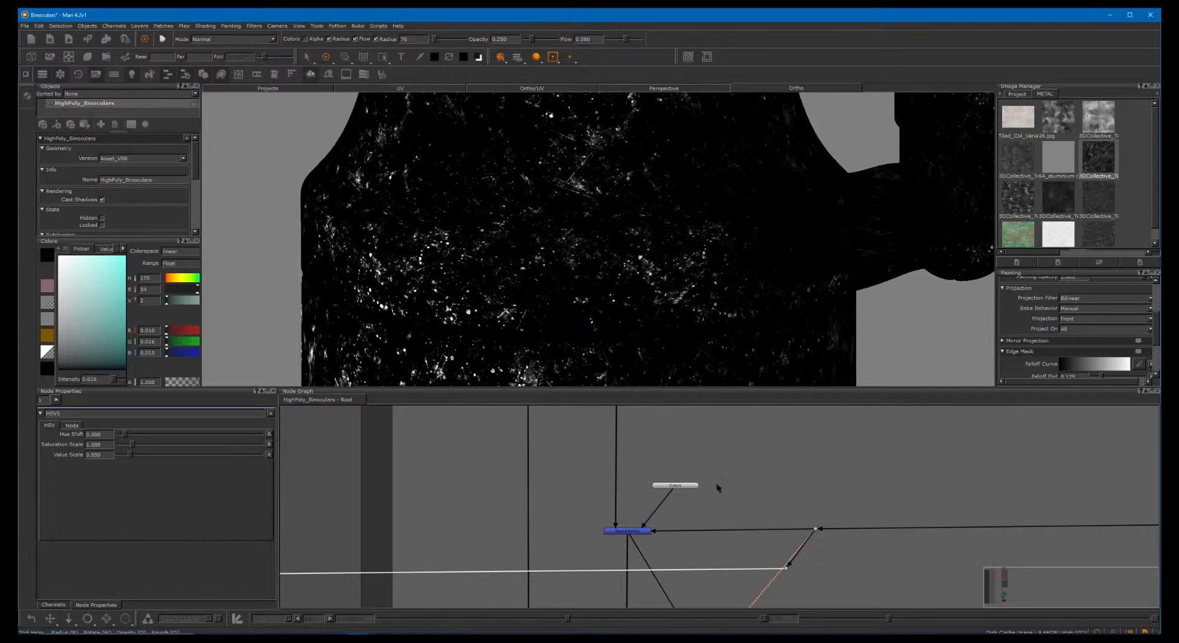
Open the properties of the white Color4 node and preview the ROUGH merge it feeds
left_click(684, 488)
double_click(671, 488)
left_click(625, 531)
key("1")
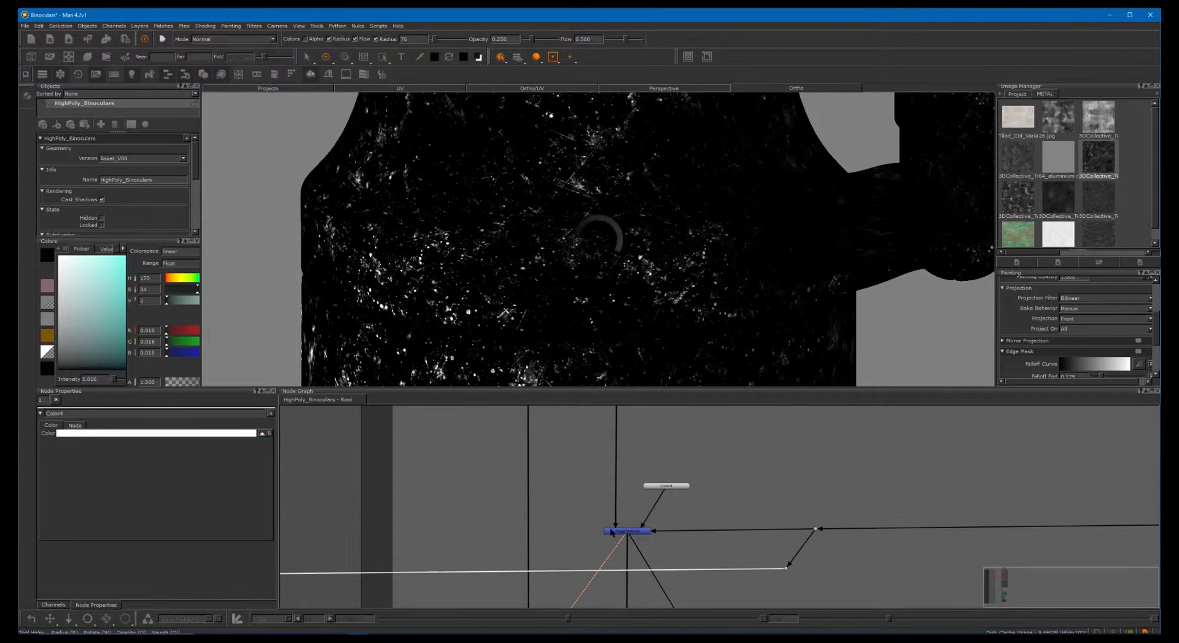
left_click(673, 487)
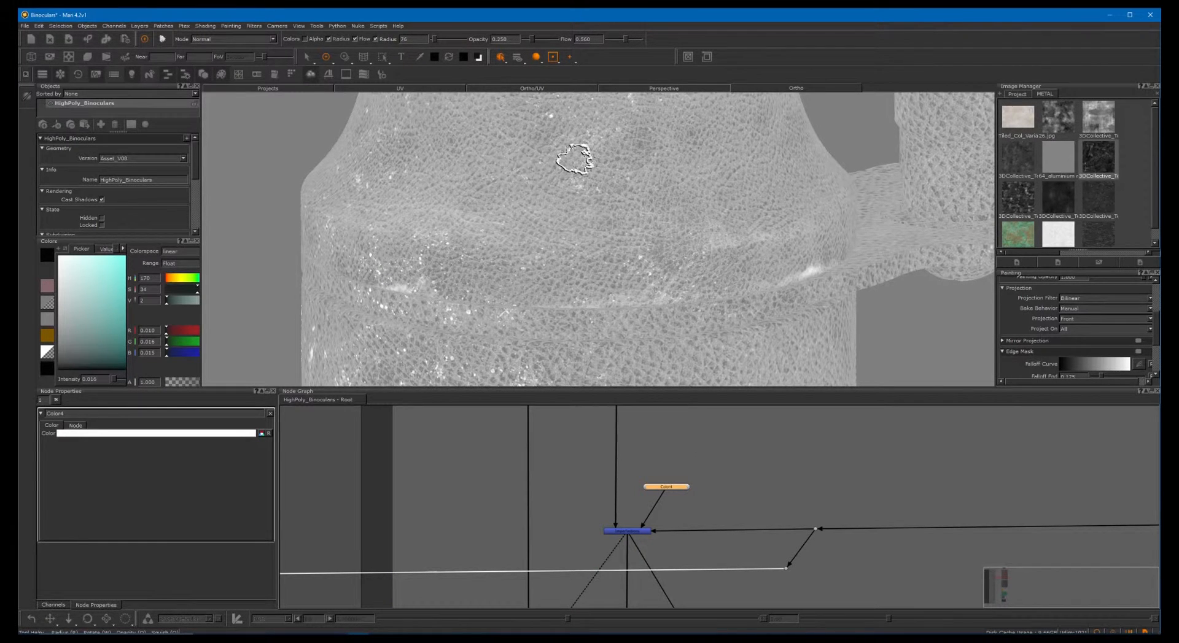
Try a 0.600 grey for the Color4 node and discard the change
left_click(178, 434)
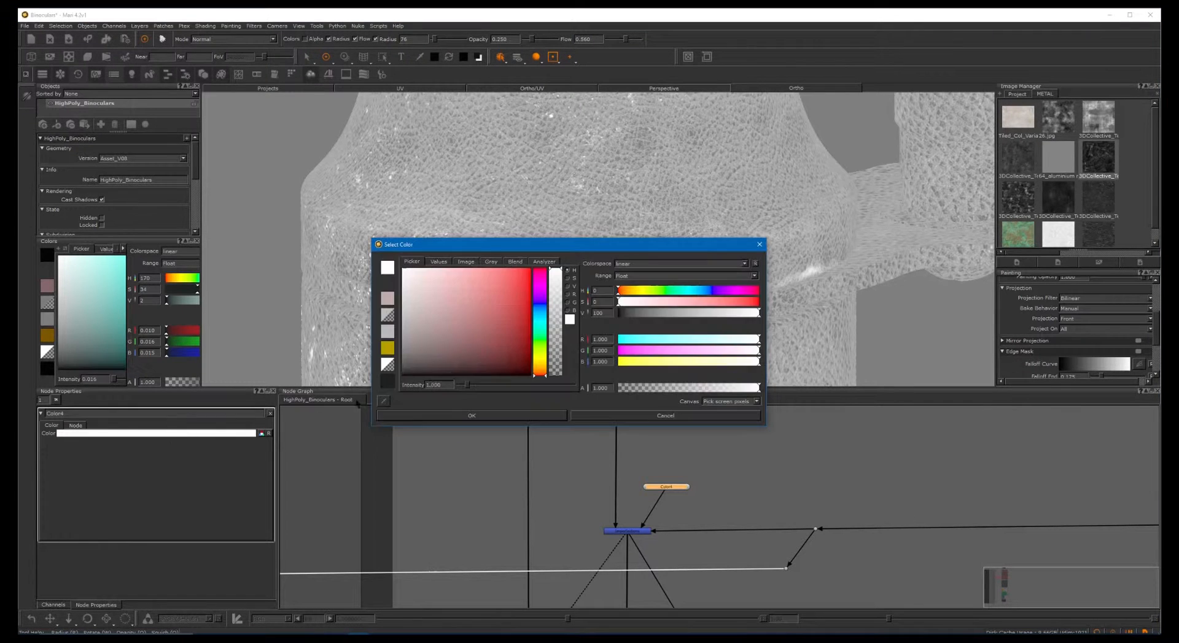
left_click(491, 261)
left_click_drag(469, 341, 507, 349)
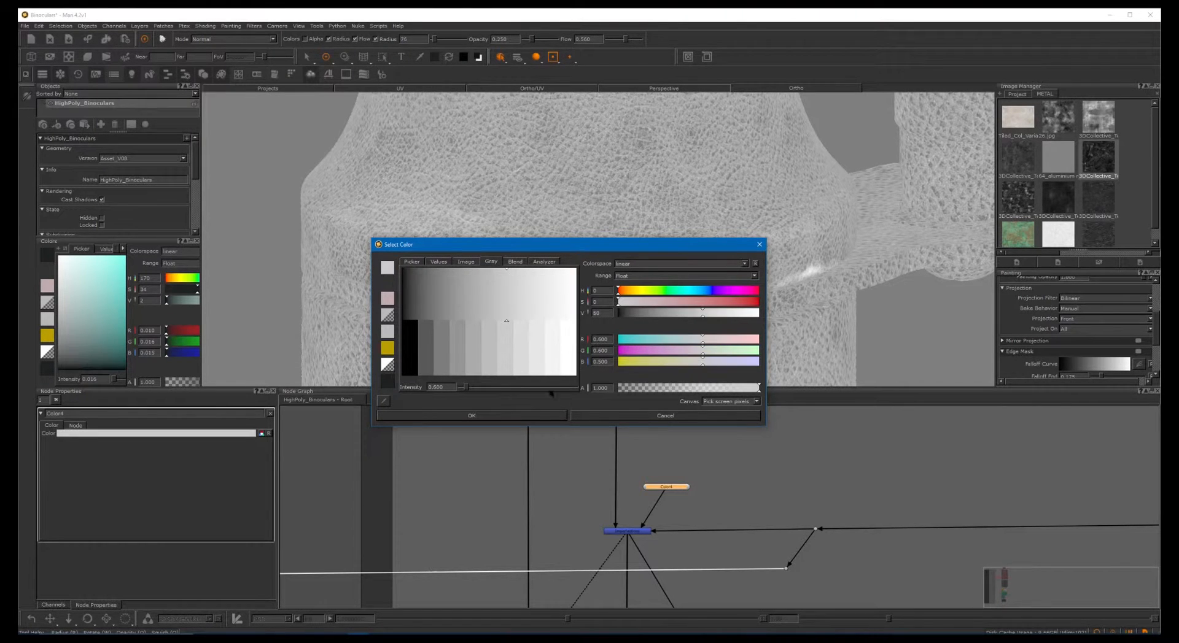
left_click(647, 417)
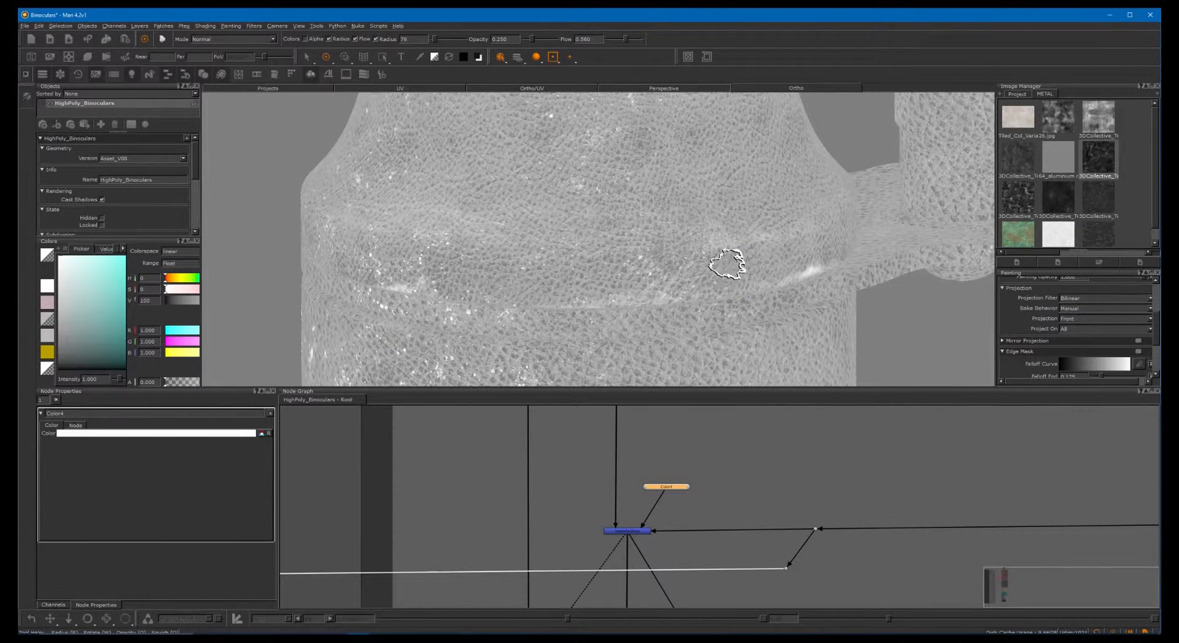
Preview the mask at the junction dot of the ROUGH merge above the bake point
right_click_drag(686, 241, 599, 307, "alt")
middle_click_drag(788, 489, 731, 429, "alt")
right_click_drag(732, 428, 711, 494, "alt")
middle_click_drag(698, 570, 626, 423, "alt")
left_click(653, 521)
key("v")
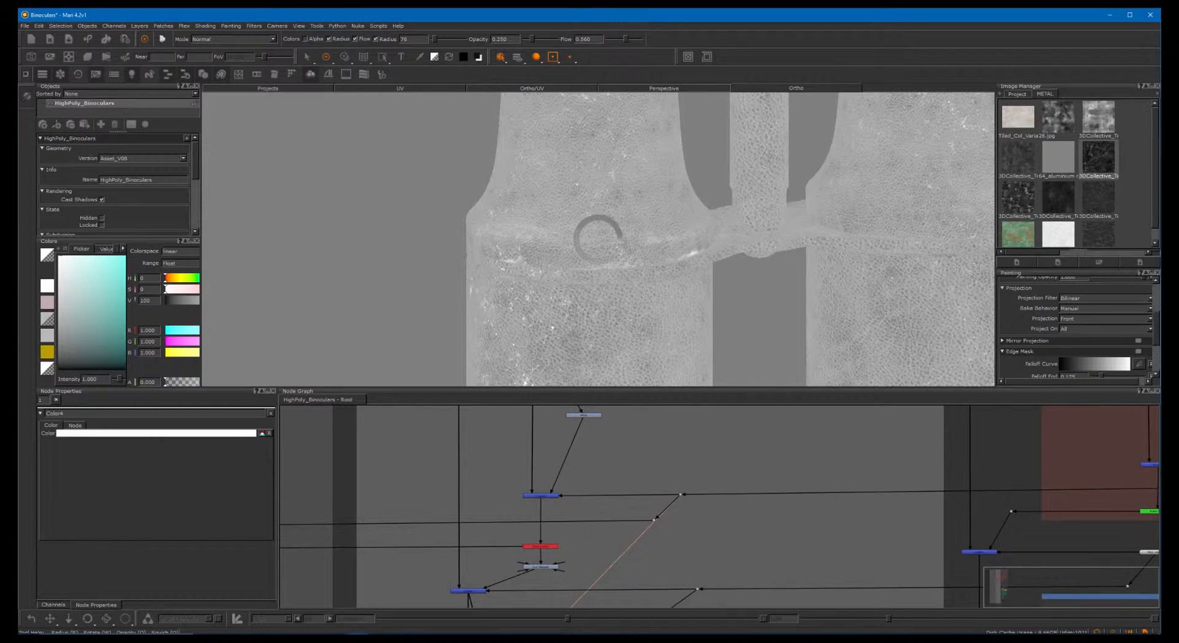
Trace the scratch mask's link across to its source nodes in the LEATHER group
right_click_drag(553, 439, 592, 486, "alt")
middle_click_drag(592, 486, 607, 545)
middle_click_drag(993, 488, 678, 491)
middle_click_drag(757, 488, 512, 488)
middle_click_drag(650, 490, 538, 504)
middle_click_drag(676, 508, 663, 551)
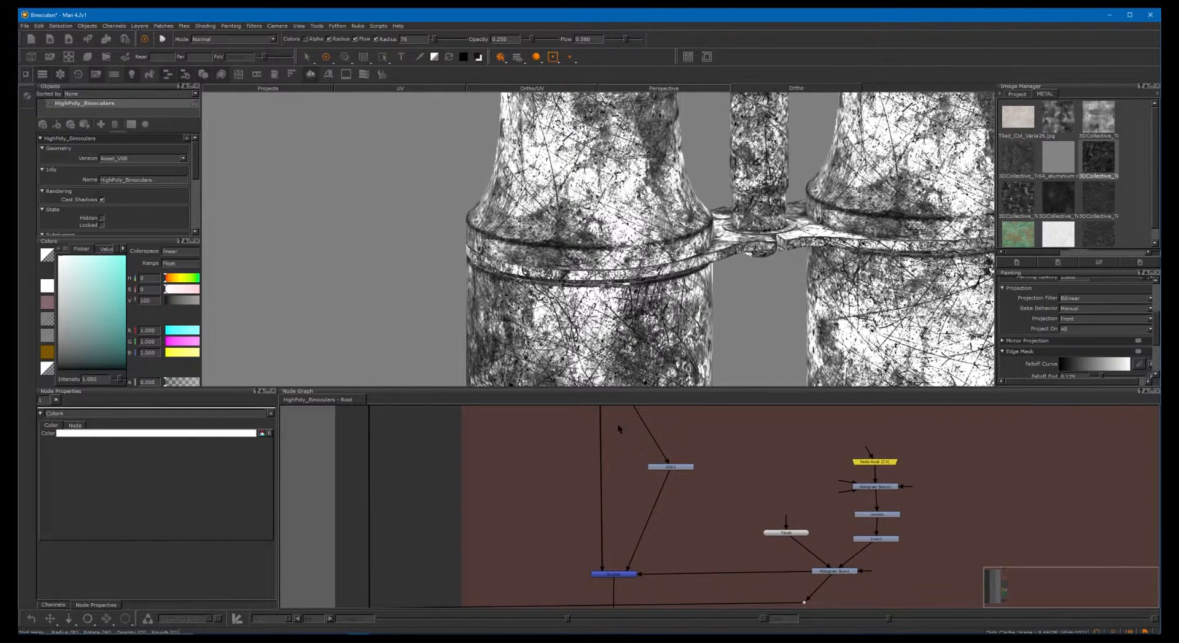
Return to the ROUGH merge above the bake point and preview its result across the barrels
mouse_move(688, 478)
middle_mouse_down()
mouse_move(666, 515)
mouse_move(689, 523)
mouse_move(725, 457)
mouse_move(692, 518)
mouse_move(763, 477)
mouse_move(664, 464)
mouse_move(621, 507)
mouse_move(553, 468)
middle_mouse_up()
left_click_drag(553, 468, 614, 510)
left_click(608, 496)
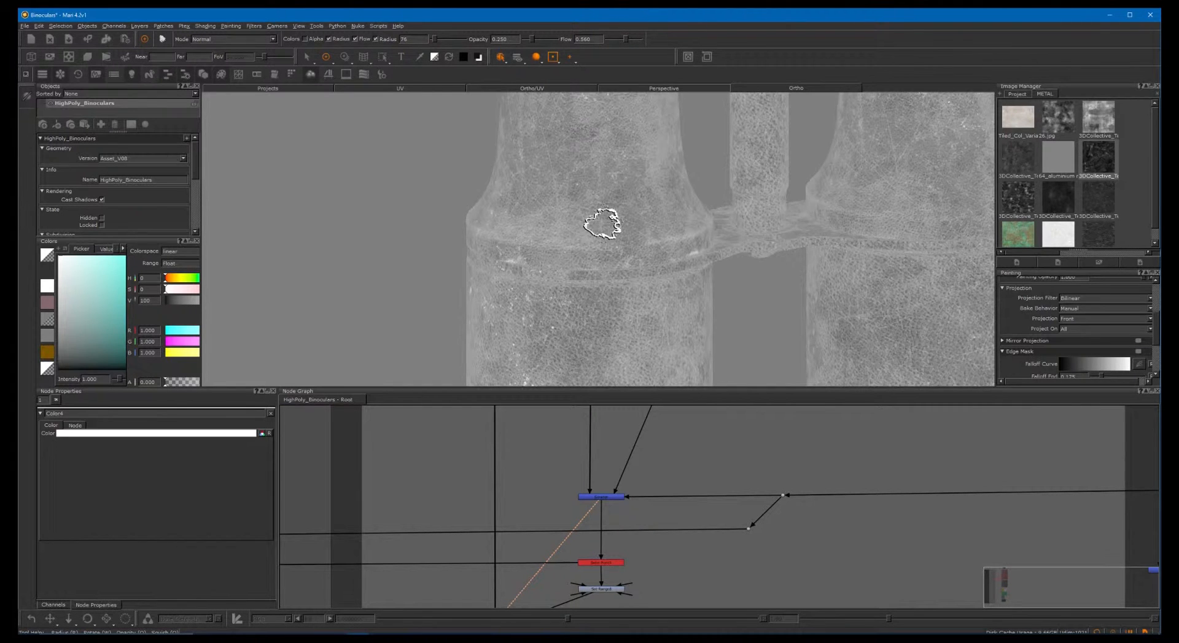
middle_click_drag(558, 207, 565, 261, "alt")
right_click_drag(566, 260, 612, 256, "alt")
left_click_drag(626, 251, 604, 368, "alt")
Open the properties of the bake point below the ROUGH merge and bake it again
middle_click_drag(658, 526, 665, 476)
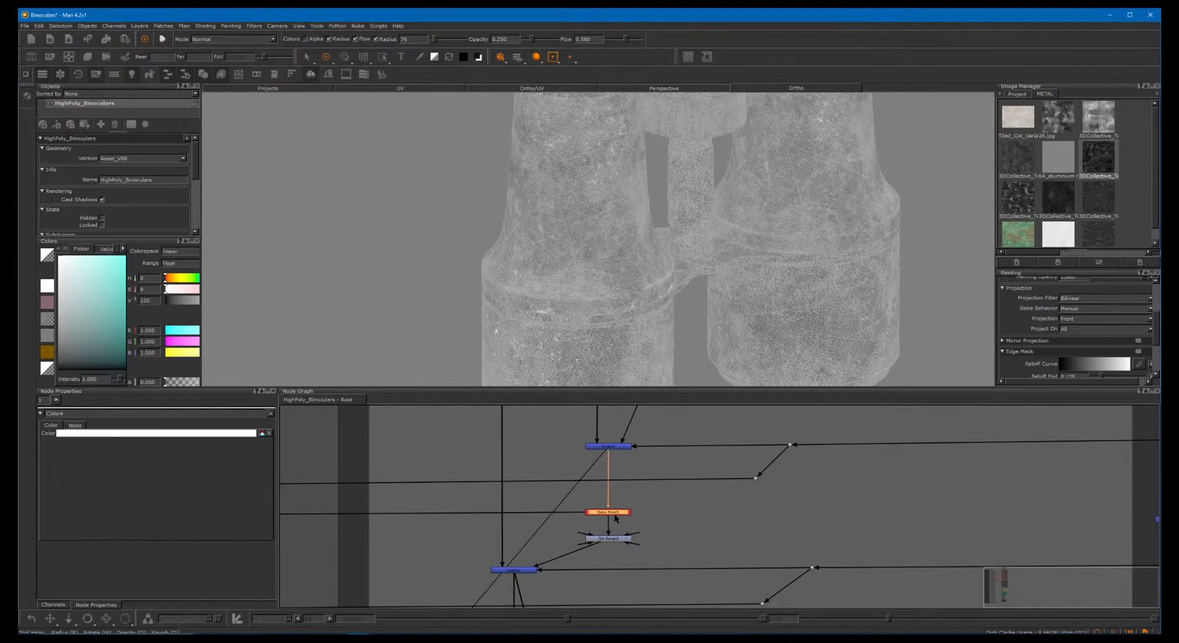
double_click(613, 513)
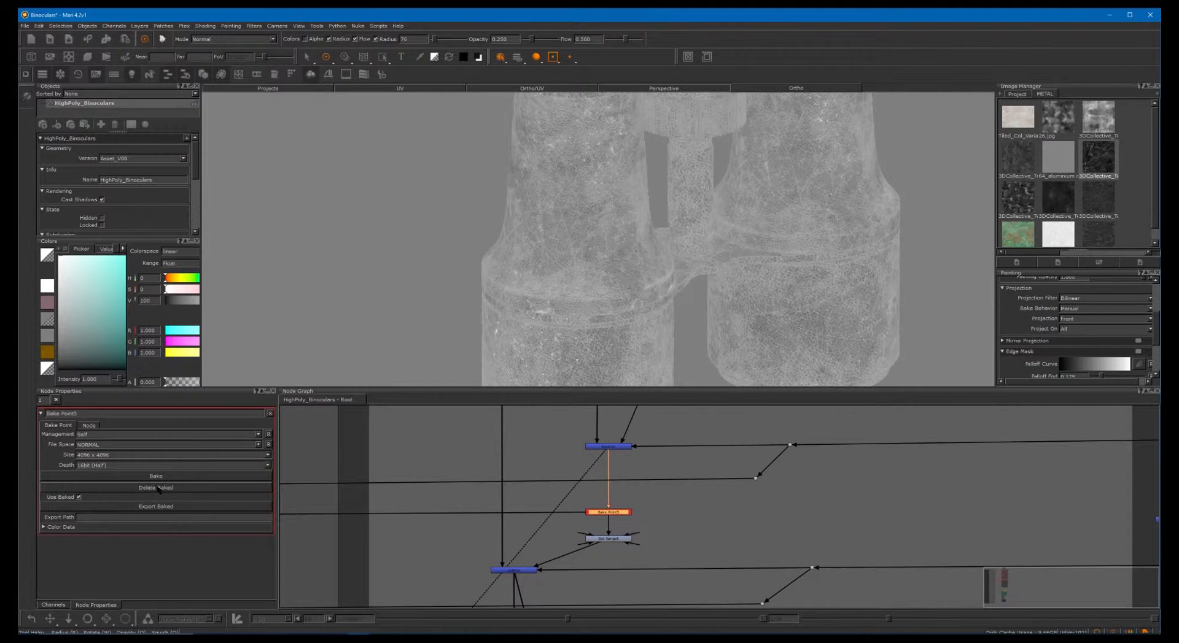
middle_click_drag(634, 452, 626, 466)
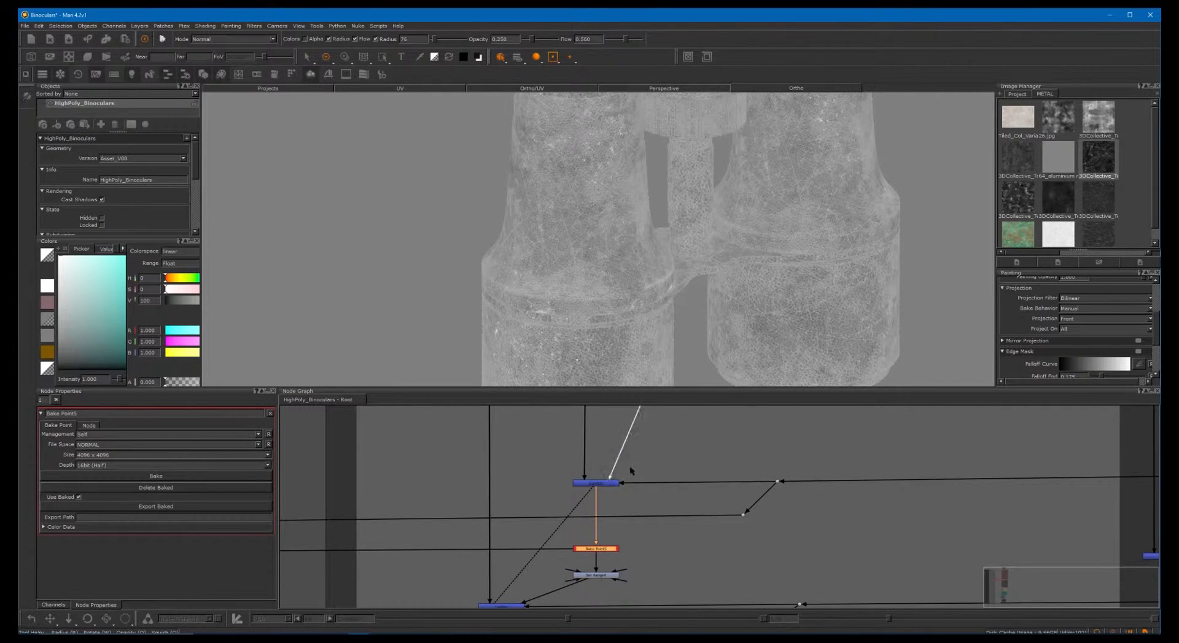
left_click(165, 488)
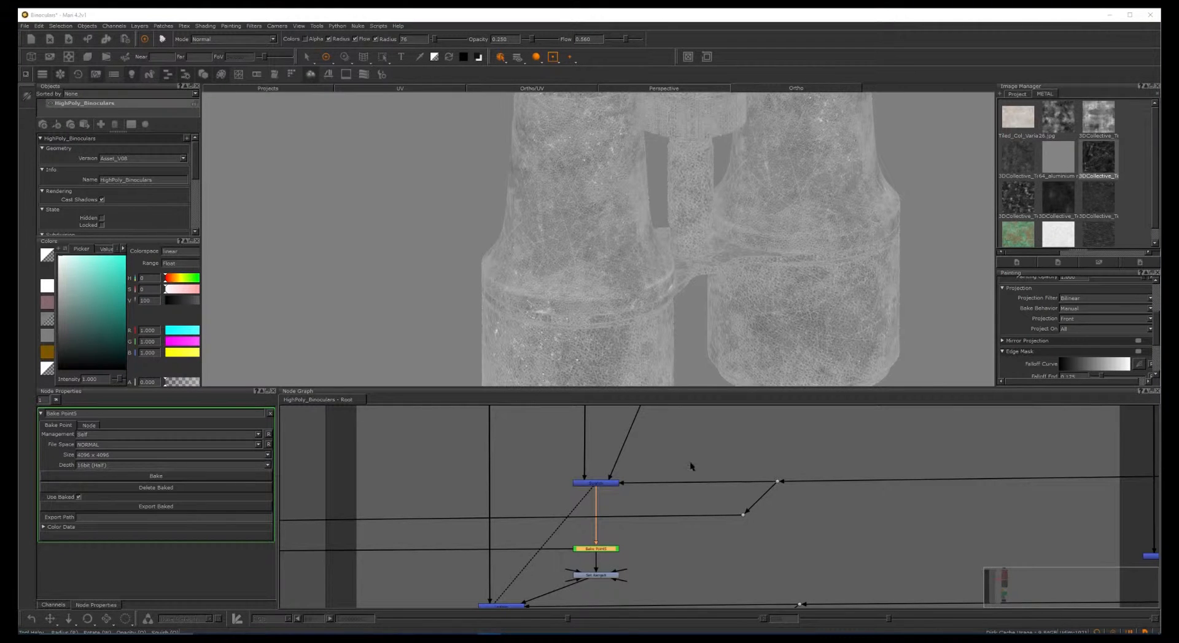
Open the properties of the Set Range node below the bake point and preview its output
middle_click_drag(683, 512, 718, 488)
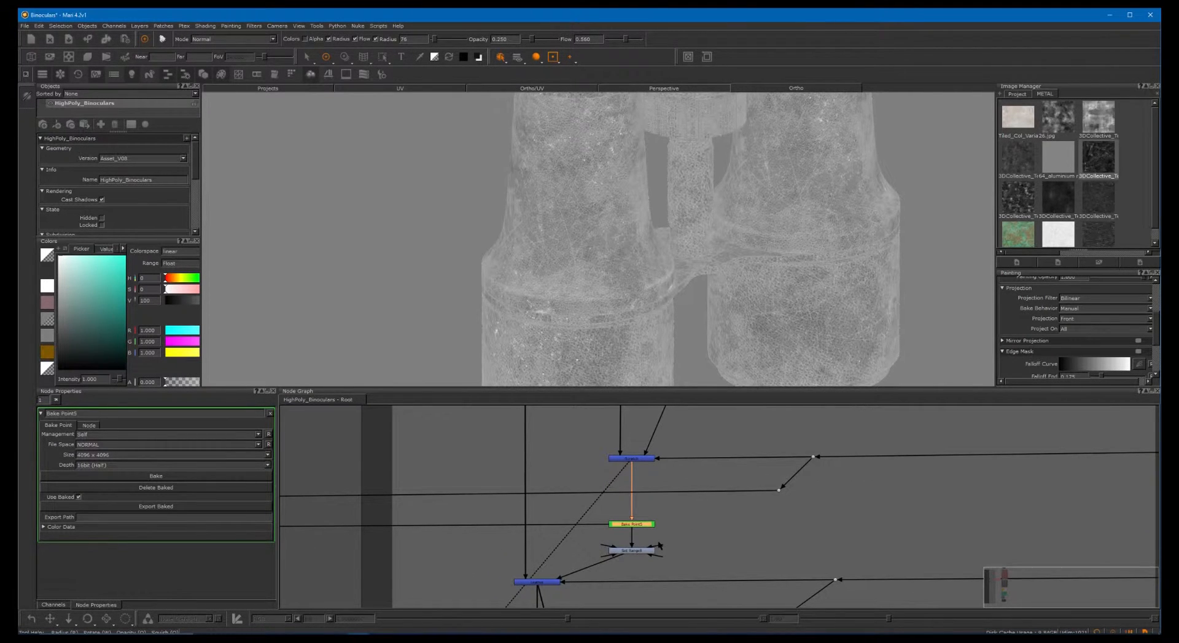
left_click(634, 551)
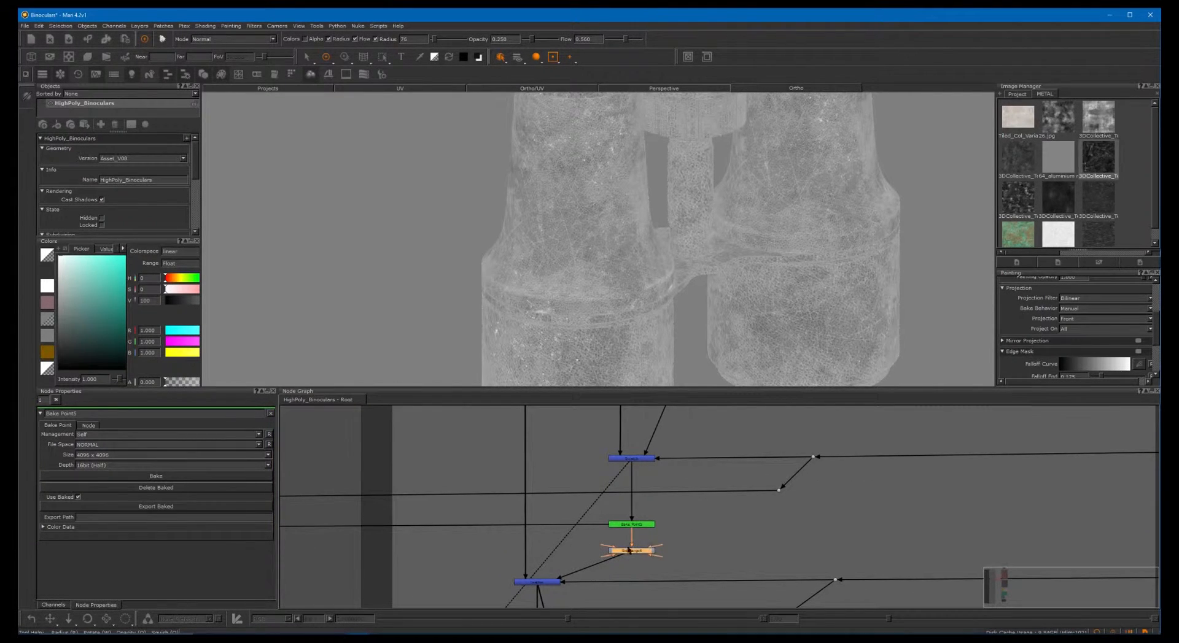
double_click(630, 552)
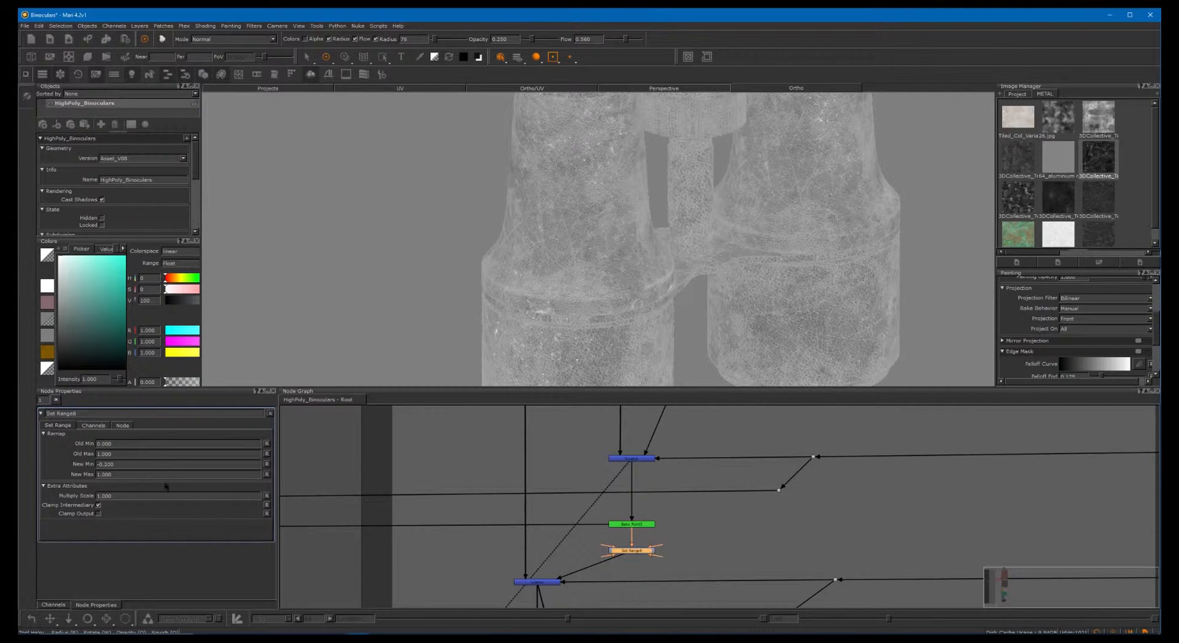
key("1")
Examine the Set Range output on the barrel and its ring, including the fine scratches and speckles close up
right_click_drag(583, 236, 737, 208, "alt")
middle_click_drag(587, 260, 629, 295, "alt")
right_click_drag(731, 229, 639, 237, "alt")
left_click_drag(639, 237, 565, 300, "alt")
middle_click_drag(562, 304, 534, 241, "alt")
right_click_drag(579, 245, 714, 227, "alt")
middle_click_drag(570, 228, 665, 282, "alt")
right_click_drag(773, 217, 694, 237, "alt")
middle_click_drag(615, 279, 608, 283, "alt")
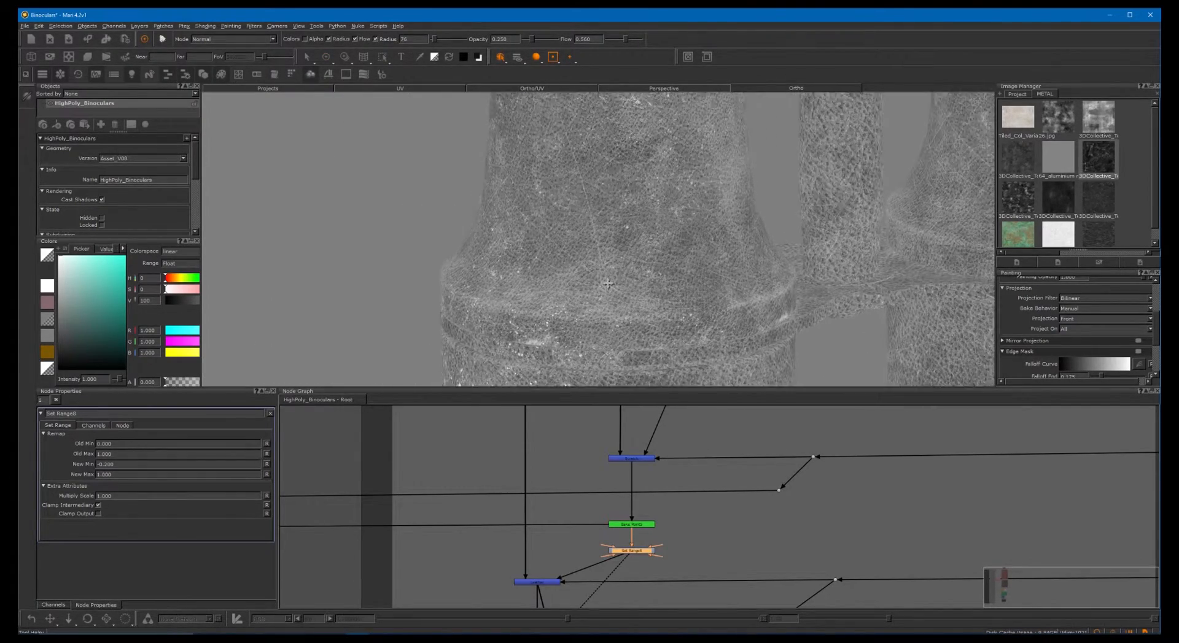
right_click_drag(682, 228, 631, 218, "alt")
middle_click_drag(596, 175, 590, 252, "alt")
right_click_drag(588, 251, 620, 269, "alt")
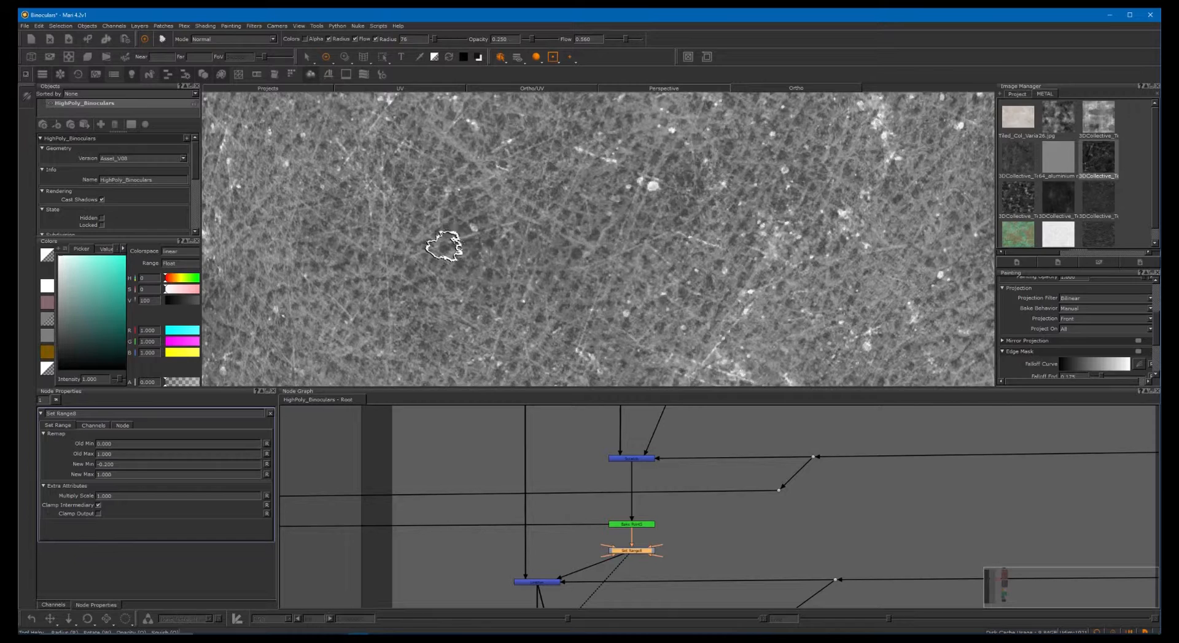
left_click_drag(504, 242, 485, 262, "alt")
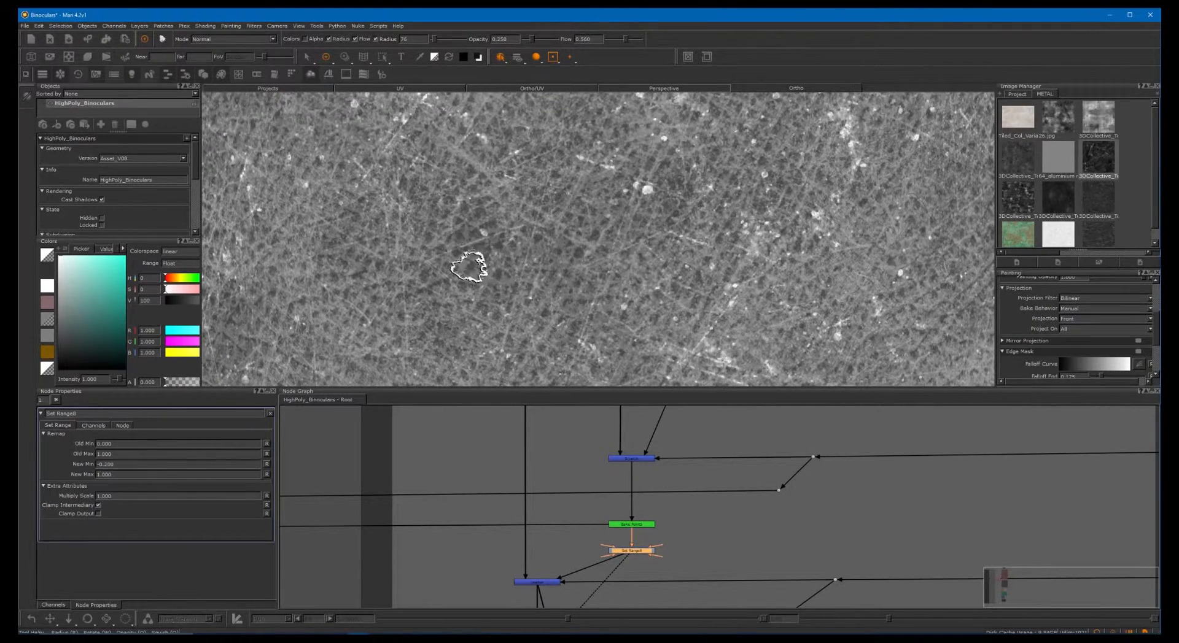
Examine the Set Range output around the barrels from several angles, ending with an overall view of the binoculars
right_click_drag(604, 260, 542, 262, "alt")
mouse_move(541, 262)
left_mouse_down("alt")
mouse_move(560, 262)
mouse_move(541, 256)
left_mouse_up("alt")
right_click_drag(694, 205, 662, 212, "alt")
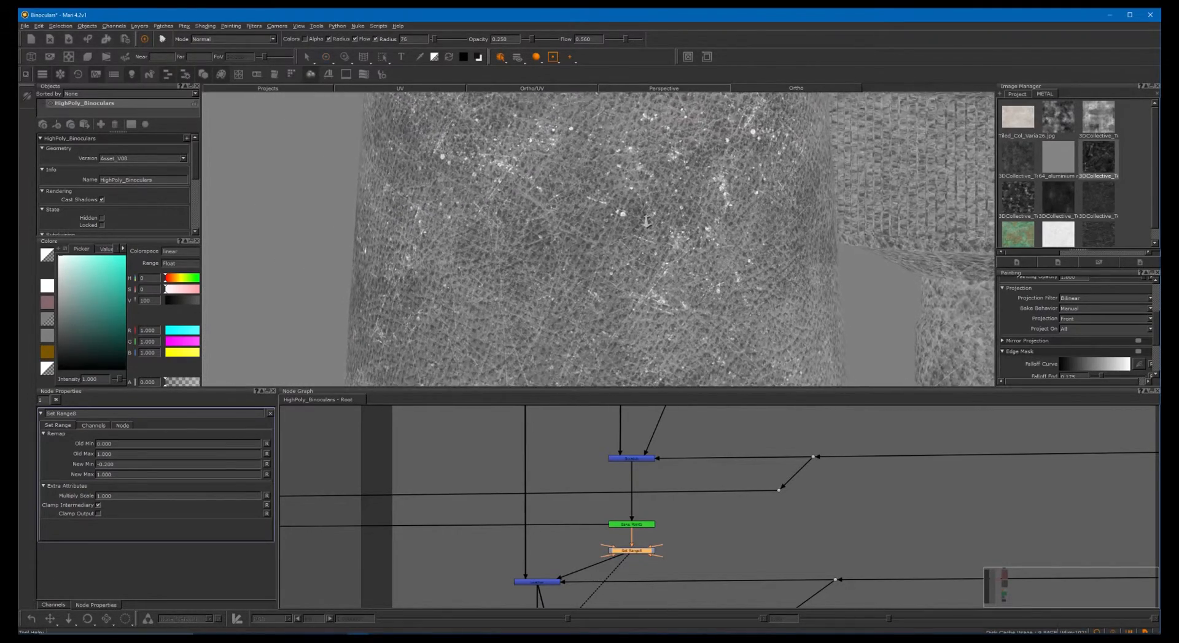
left_click_drag(640, 302, 558, 184, "alt")
middle_click_drag(558, 184, 553, 123, "alt")
mouse_move(537, 381)
middle_mouse_down("alt")
mouse_move(533, 318)
mouse_move(547, 267)
mouse_move(528, 196)
middle_mouse_up("alt")
mouse_move(528, 197)
left_mouse_down("alt")
mouse_move(485, 258)
mouse_move(430, 239)
mouse_move(388, 261)
mouse_move(415, 258)
left_mouse_up("alt")
right_click_drag(634, 200, 559, 184, "alt")
middle_click_drag(559, 169, 573, 247, "alt")
mouse_move(502, 225)
left_mouse_down("alt")
mouse_move(619, 253)
mouse_move(724, 249)
left_mouse_up("alt")
right_click_drag(629, 242, 563, 228, "alt")
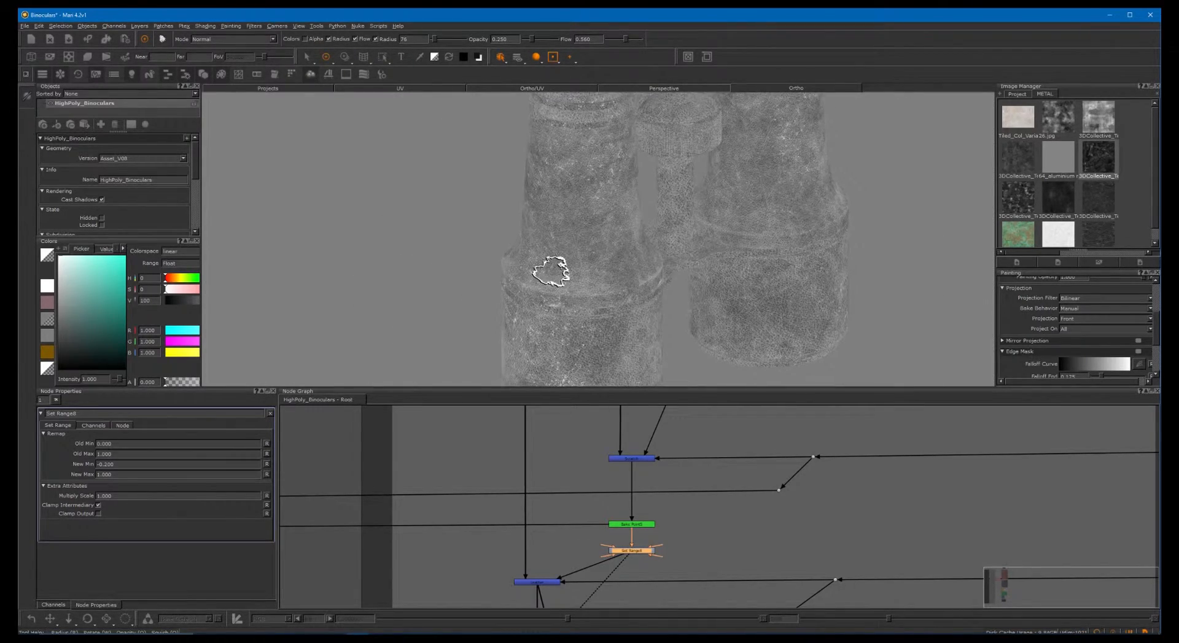
right_click_drag(551, 272, 533, 270, "alt")
Trace the base input of the merge below the Set Range node up to the top of the ROUGH column
left_click(578, 434)
middle_click_drag(568, 434, 587, 386)
left_click(548, 537)
right_click_drag(666, 478, 430, 495, "alt")
middle_click_drag(670, 466, 558, 550)
right_click_drag(706, 482, 650, 468, "alt")
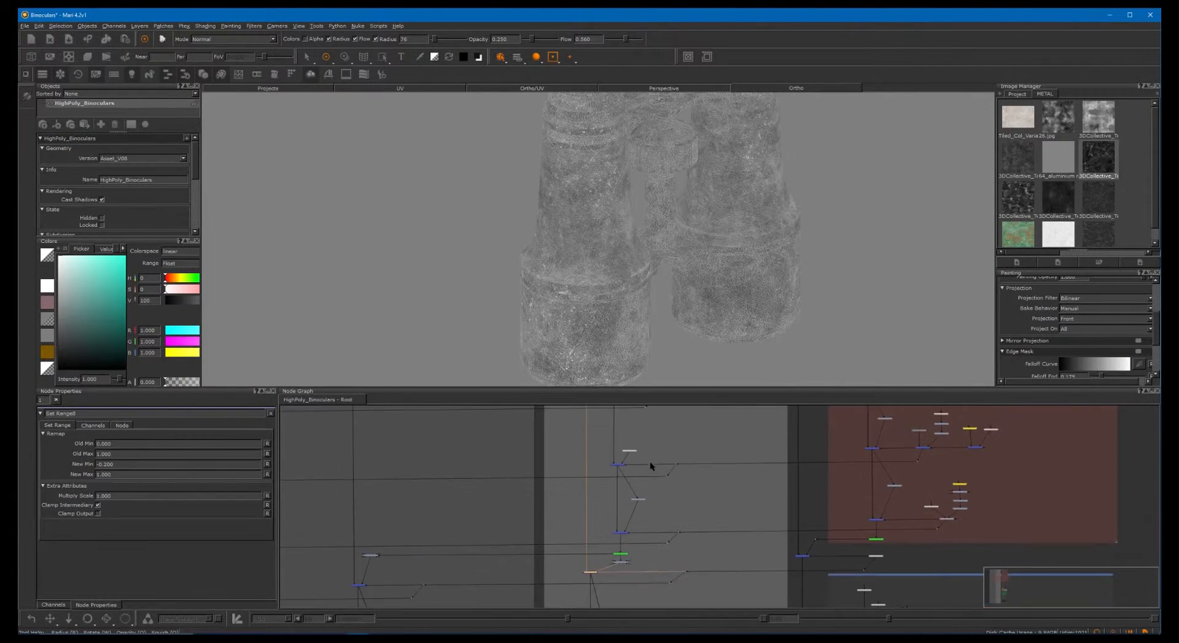
middle_click_drag(648, 448, 598, 577)
middle_click_drag(599, 469, 575, 574)
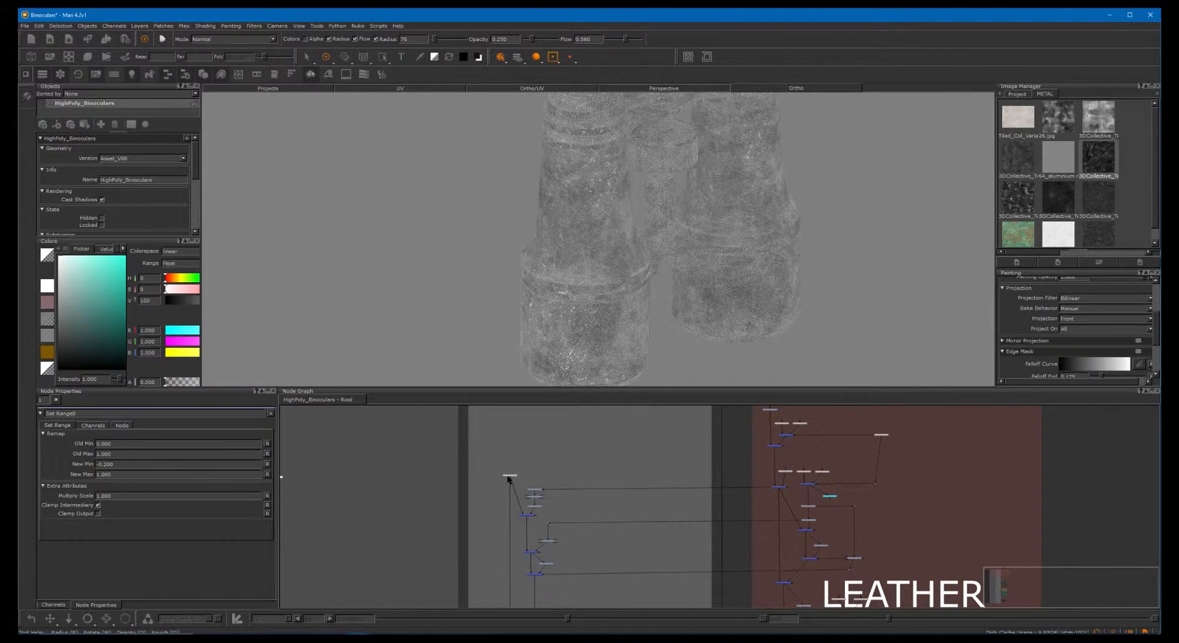
Follow the ROUGH chain back down and preview the barrel mask beneath the LEATHER group that feeds the merge
middle_click_drag(544, 473, 584, 498)
scroll(585, 472, "down", 2)
left_click_drag(566, 449, 607, 498)
middle_click_drag(632, 556, 597, 463)
left_click_drag(640, 586, 640, 587)
middle_click_drag(647, 540, 662, 451)
middle_click_drag(653, 513, 660, 467)
scroll(855, 449, "up", 2)
scroll(856, 449, "up", 2)
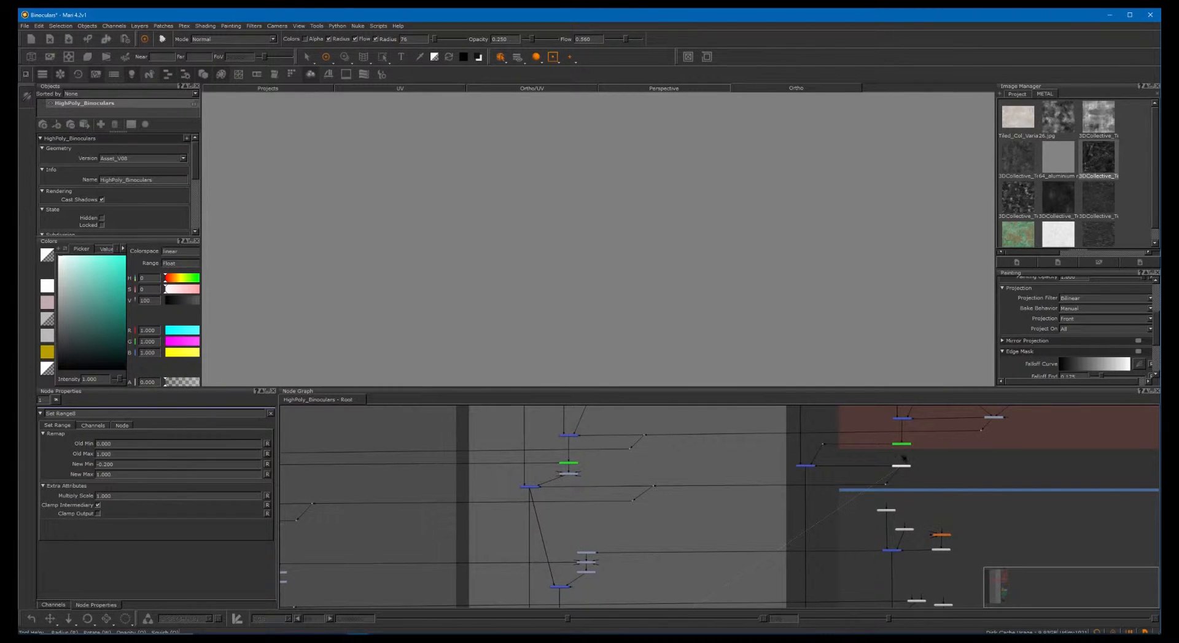
right_click_drag(988, 462, 1084, 446, "alt")
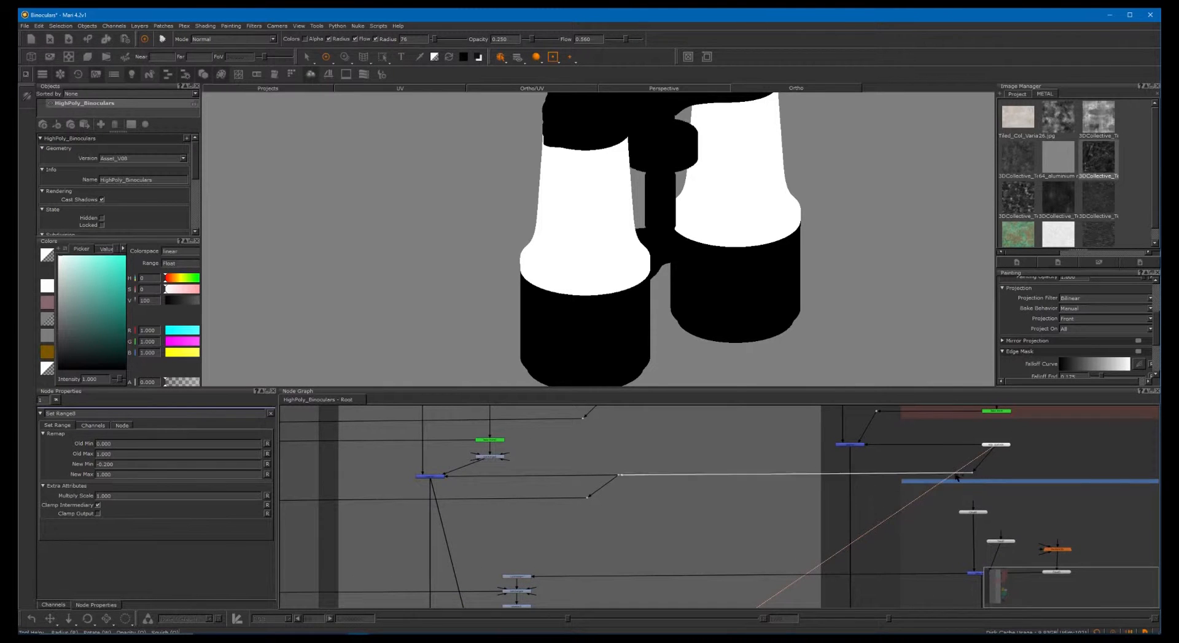
Preview the masked ROUGH merge on the barrels, checking it with basic lighting before returning to flat lighting
right_click_drag(590, 466, 631, 467, "alt")
middle_click_drag(471, 481, 678, 512, "alt")
left_click_drag(498, 486, 599, 450)
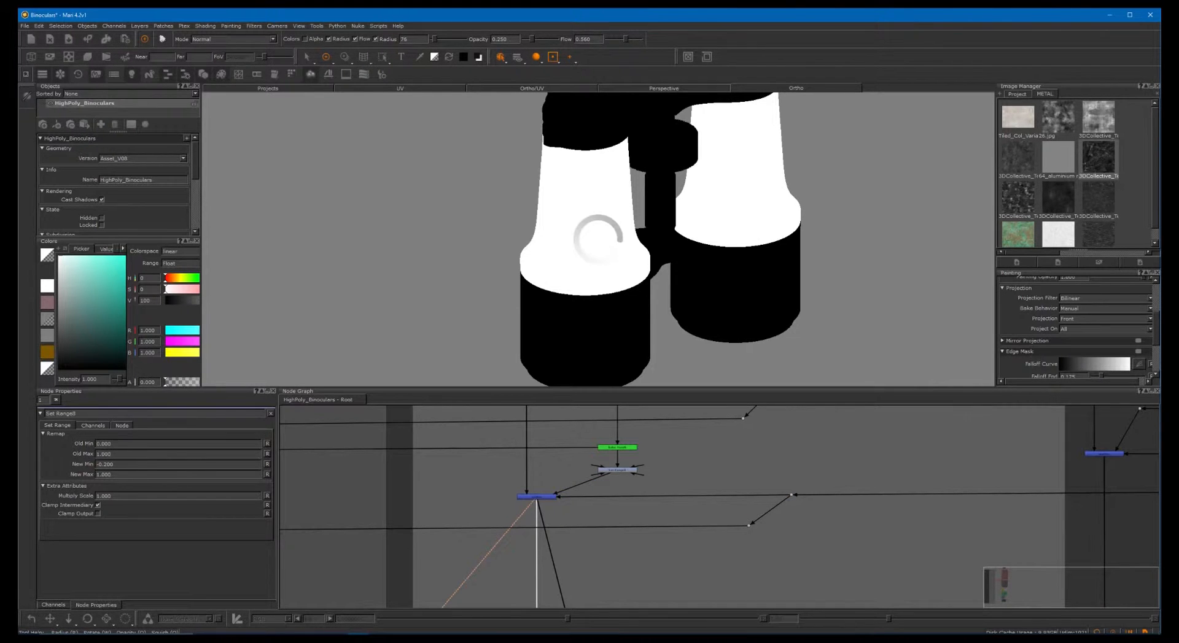
right_click_drag(632, 221, 674, 293, "alt")
left_click_drag(652, 241, 614, 237, "alt")
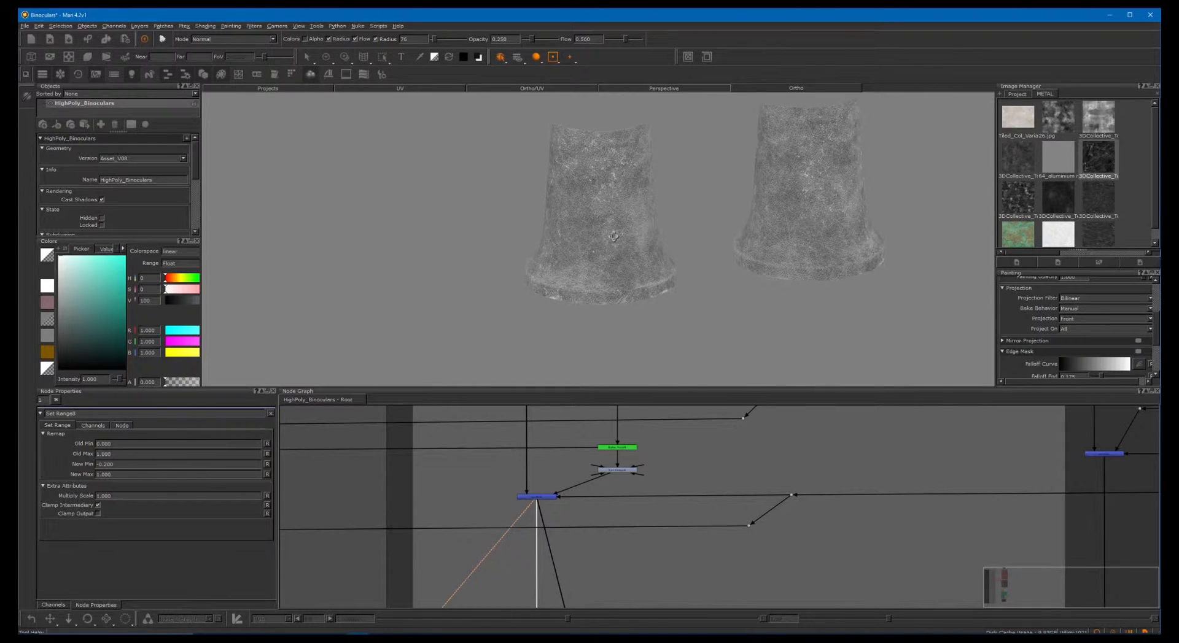
left_click(49, 57)
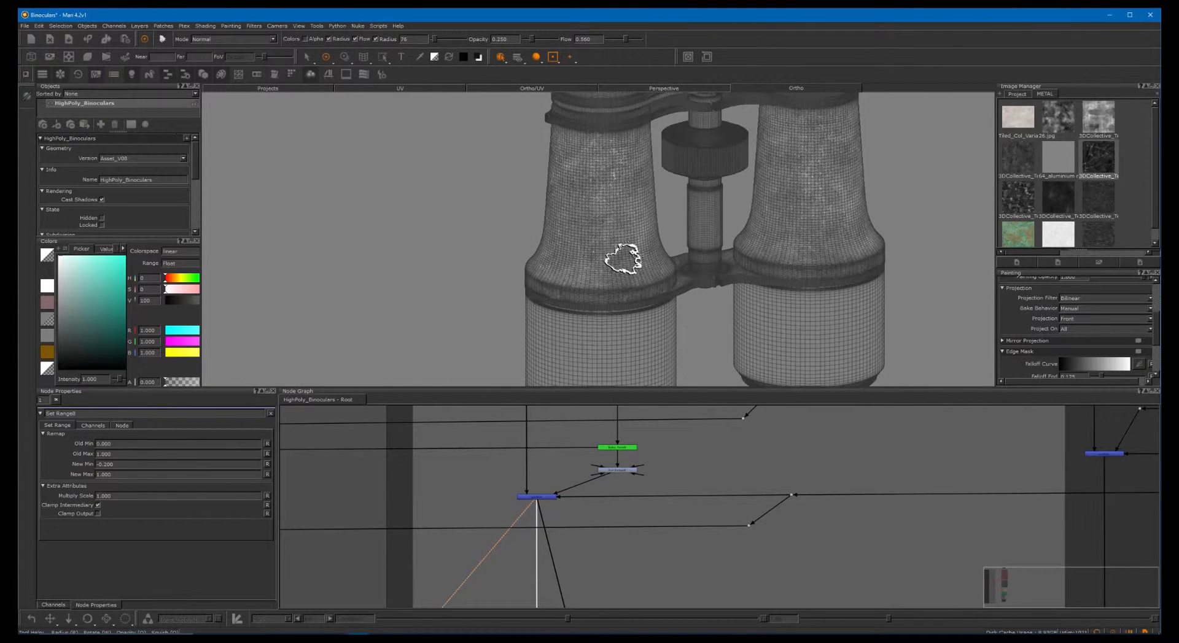
left_click(30, 57)
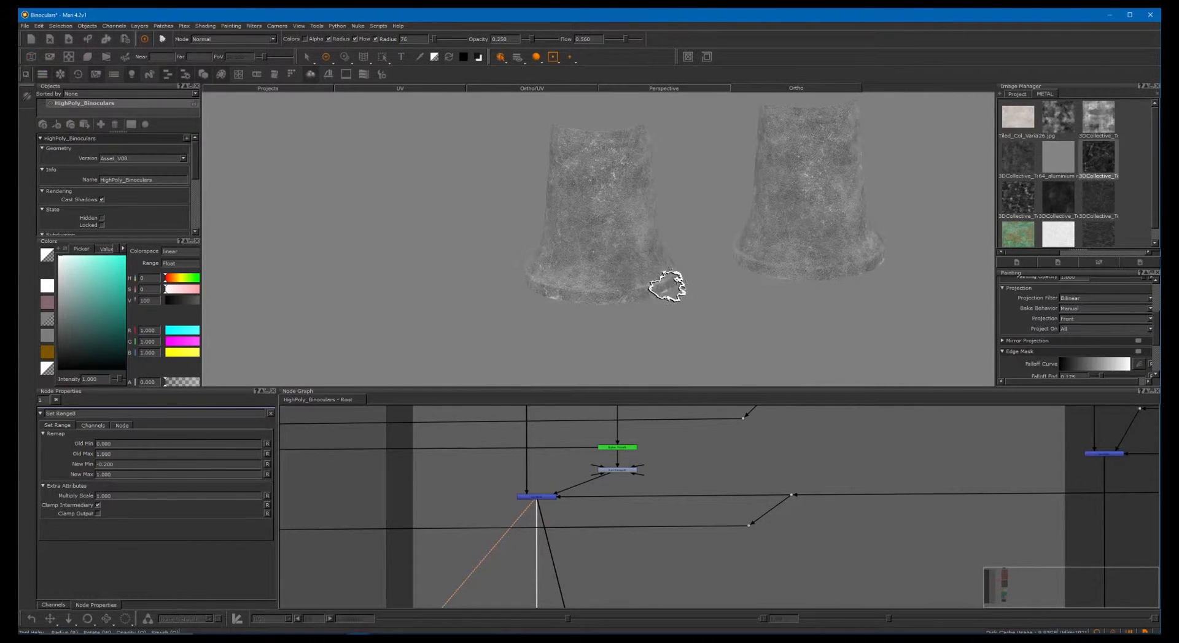
Follow the ROUGH column down to the next merge, fed by three chained nodes, and preview its result
right_click_drag(658, 277, 617, 276, "alt")
right_click_drag(805, 461, 726, 486, "alt")
middle_click_drag(727, 487, 572, 468, "alt")
right_click_drag(753, 485, 639, 498, "alt")
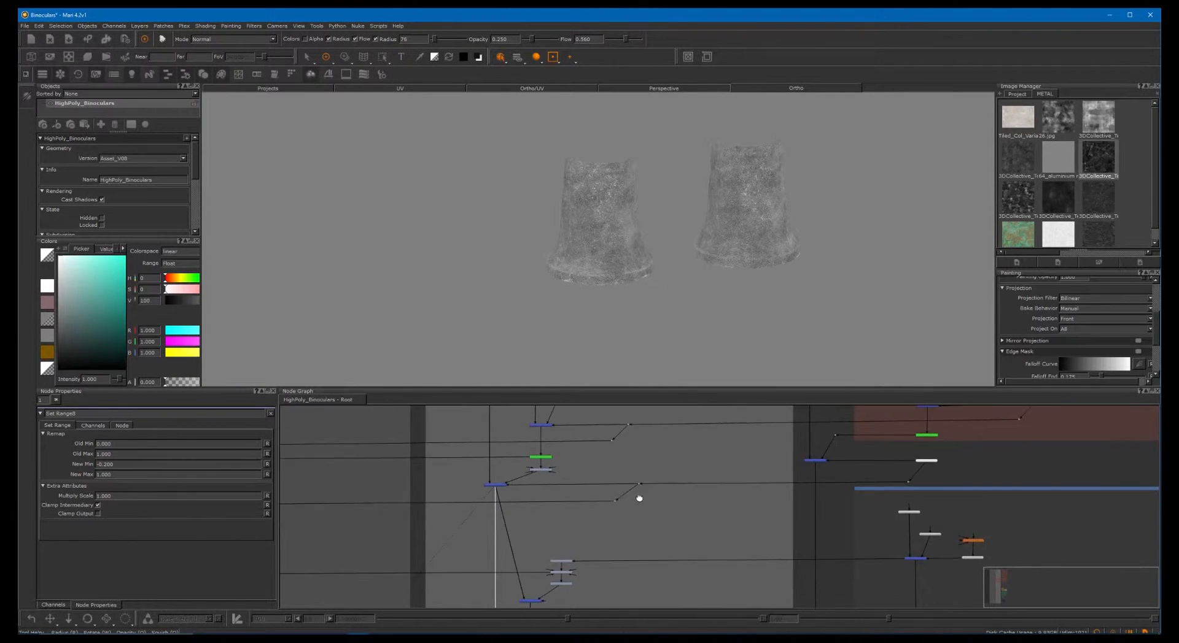
middle_click_drag(639, 498, 668, 410, "alt")
middle_click_drag(694, 455, 849, 472, "alt")
middle_click_drag(655, 508, 758, 470, "alt")
right_click_drag(645, 482, 685, 485, "alt")
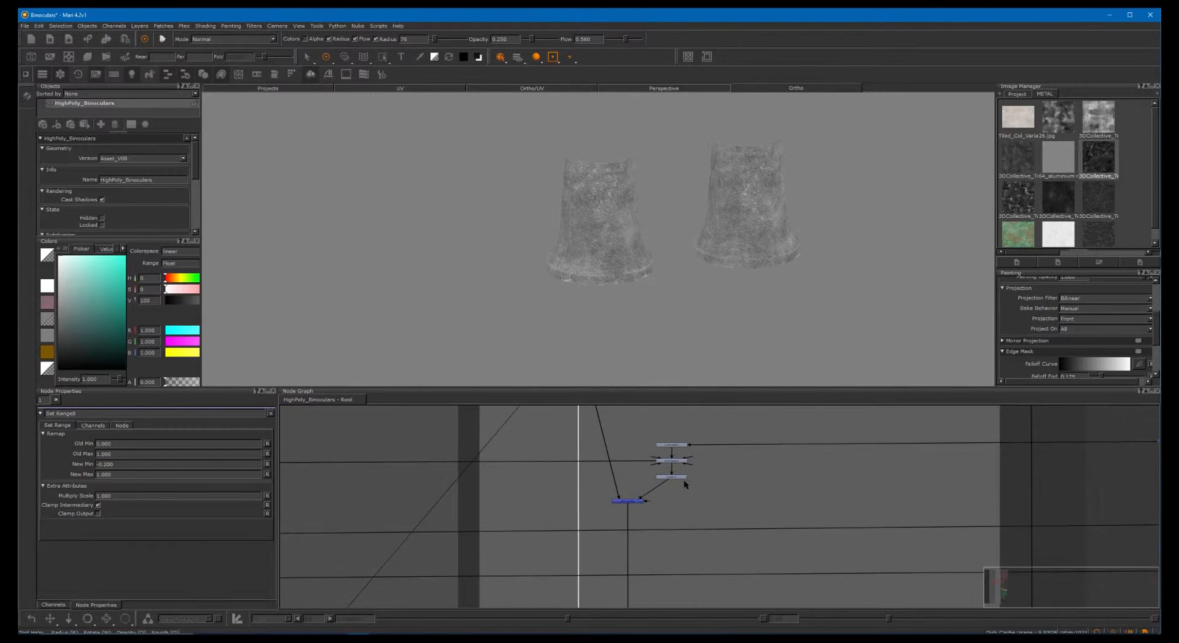
left_click_drag(641, 511, 649, 513)
key("1")
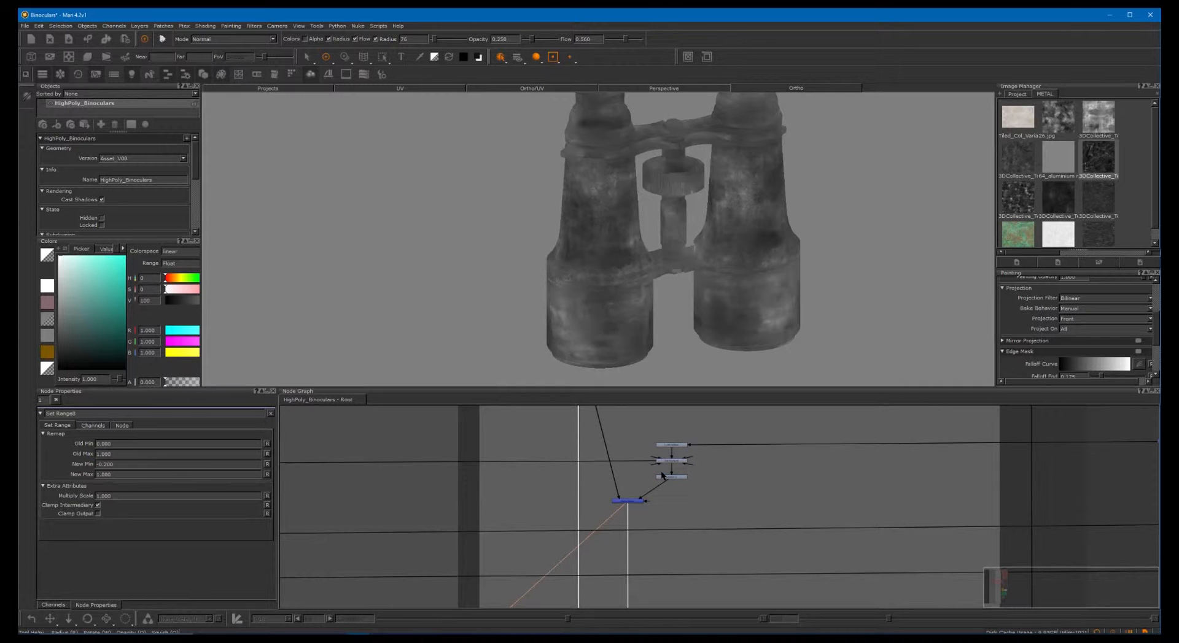
Examine the merged roughness close up on the lower part of the barrels
right_click_drag(607, 311, 799, 264, "alt")
middle_click_drag(661, 326, 647, 114, "alt")
right_click_drag(615, 226, 676, 210, "alt")
left_click_drag(660, 222, 629, 250, "alt")
right_click_drag(626, 255, 592, 263, "alt")
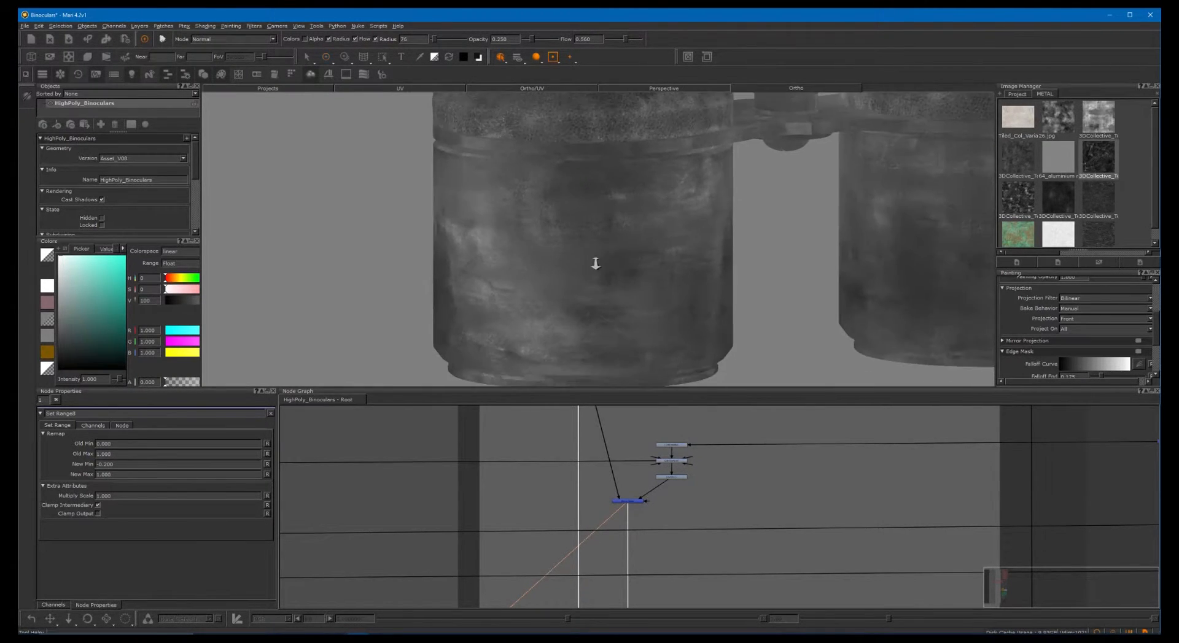
middle_click_drag(665, 297, 600, 261, "alt")
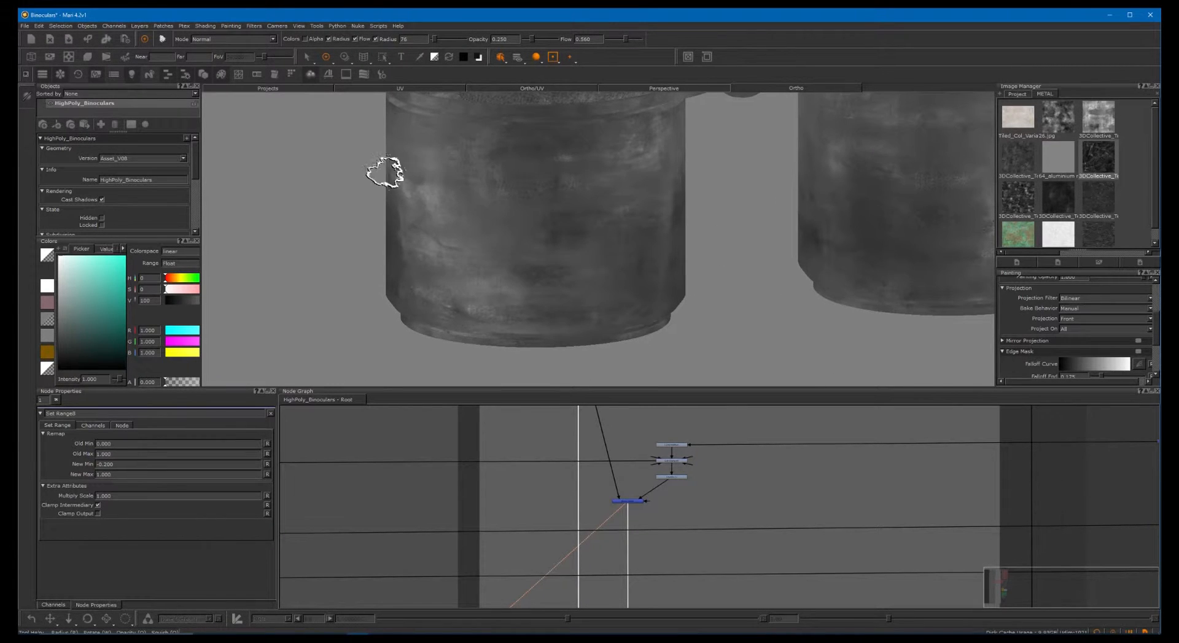
Follow the ROUGH column down to the merge fed by two radio nodes and preview its result around the lower hinge
middle_click_drag(735, 502, 712, 408)
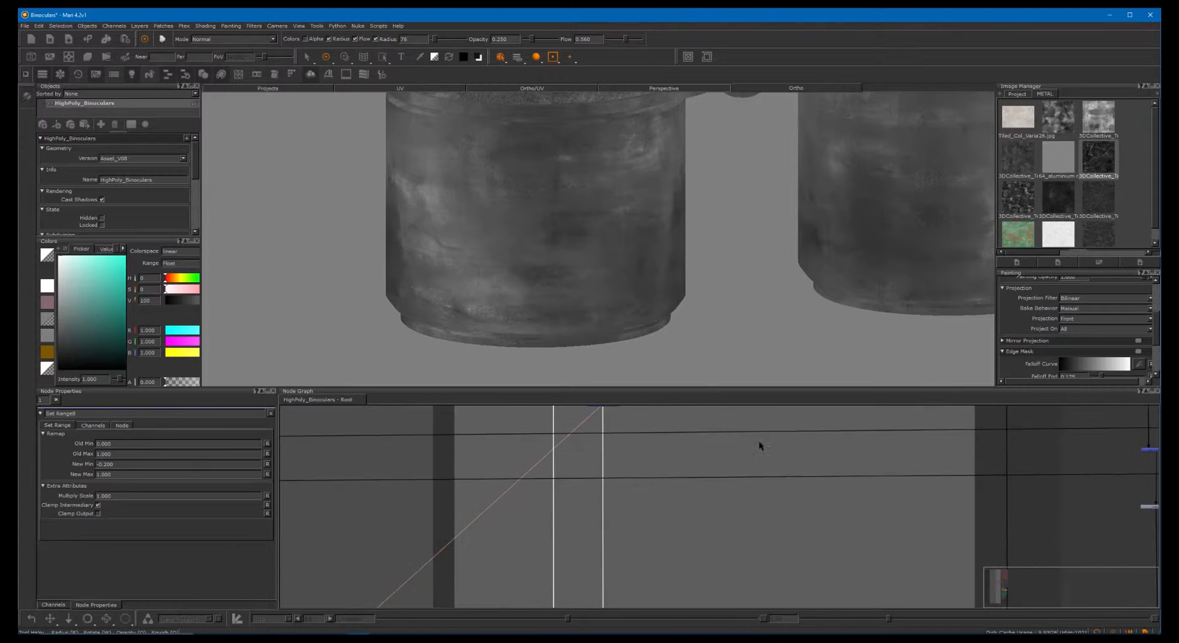
middle_click_drag(778, 485, 753, 468)
scroll(683, 477, "down", 1)
mouse_move(682, 460)
middle_mouse_down()
mouse_move(673, 492)
mouse_move(666, 446)
middle_mouse_up()
middle_click_drag(652, 521, 653, 441)
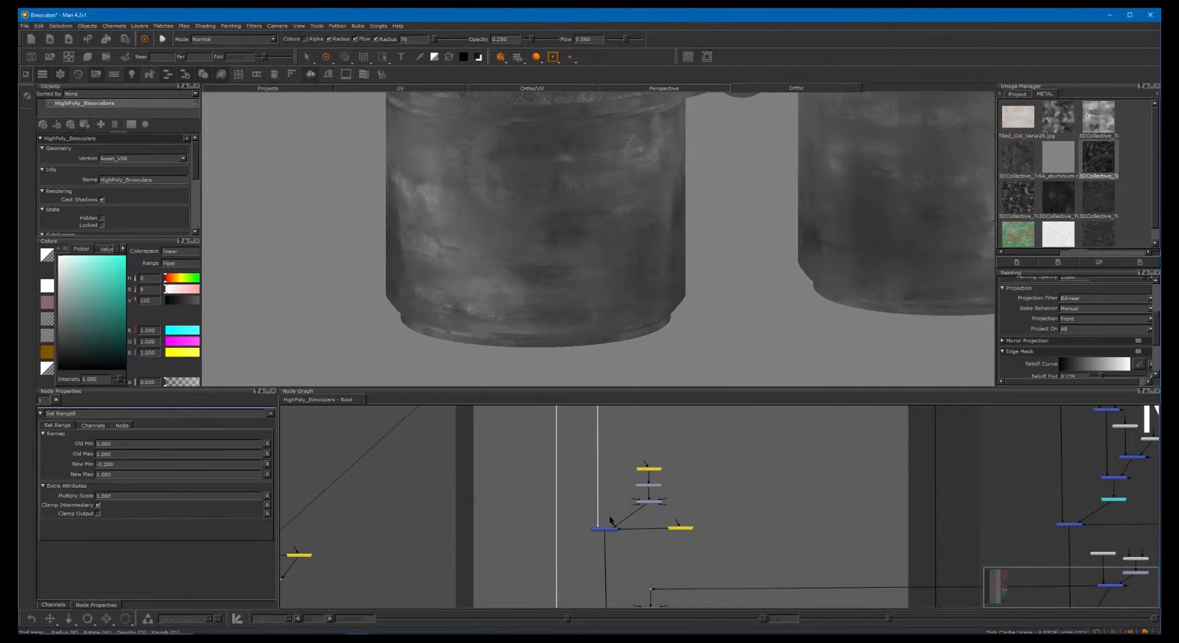
left_click_drag(581, 522, 606, 536)
left_click(604, 536)
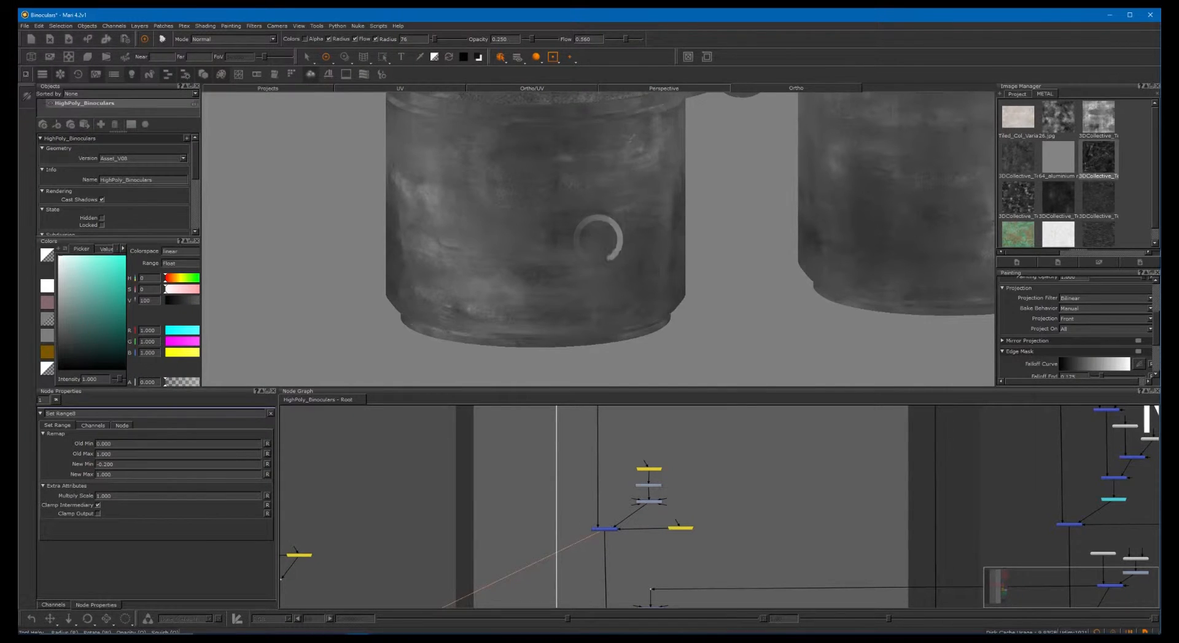
left_click_drag(594, 279, 571, 229, "alt")
middle_click_drag(759, 194, 683, 247, "alt")
right_click_drag(682, 248, 608, 341, "alt")
right_click_drag(919, 476, 646, 482, "alt")
middle_click_drag(646, 482, 694, 509, "alt")
Check the Dust radio node's miscellaneous commands, including Connect to Transmitter, and preview its output on the binoculars
left_click_drag(634, 459, 633, 460)
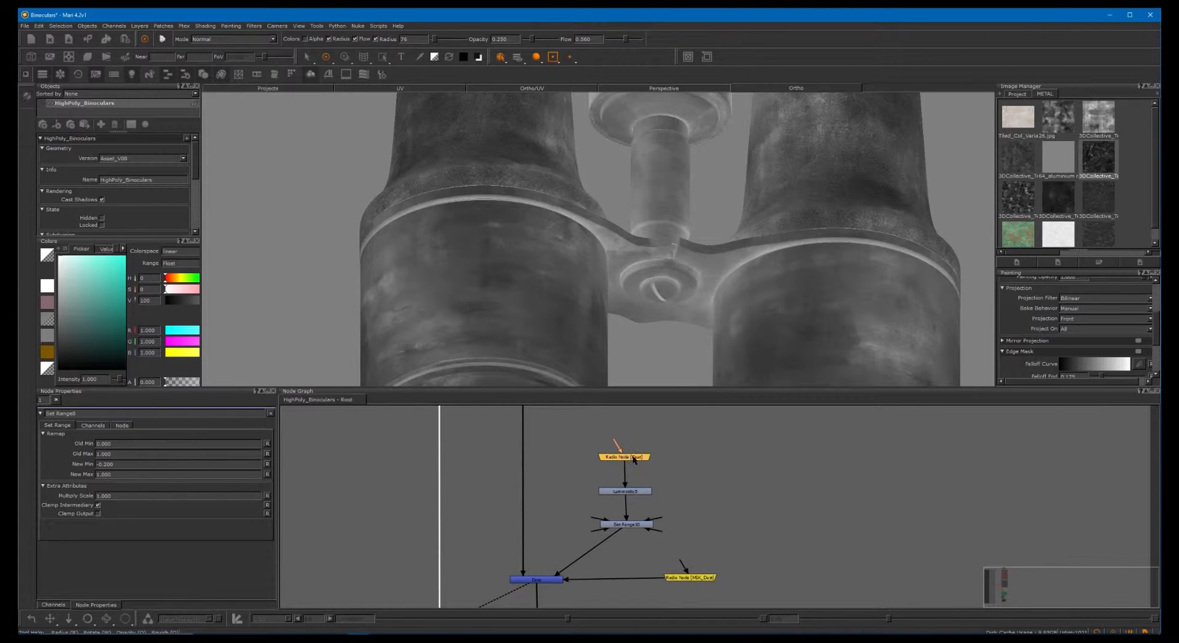
left_click(626, 461)
right_click(640, 460)
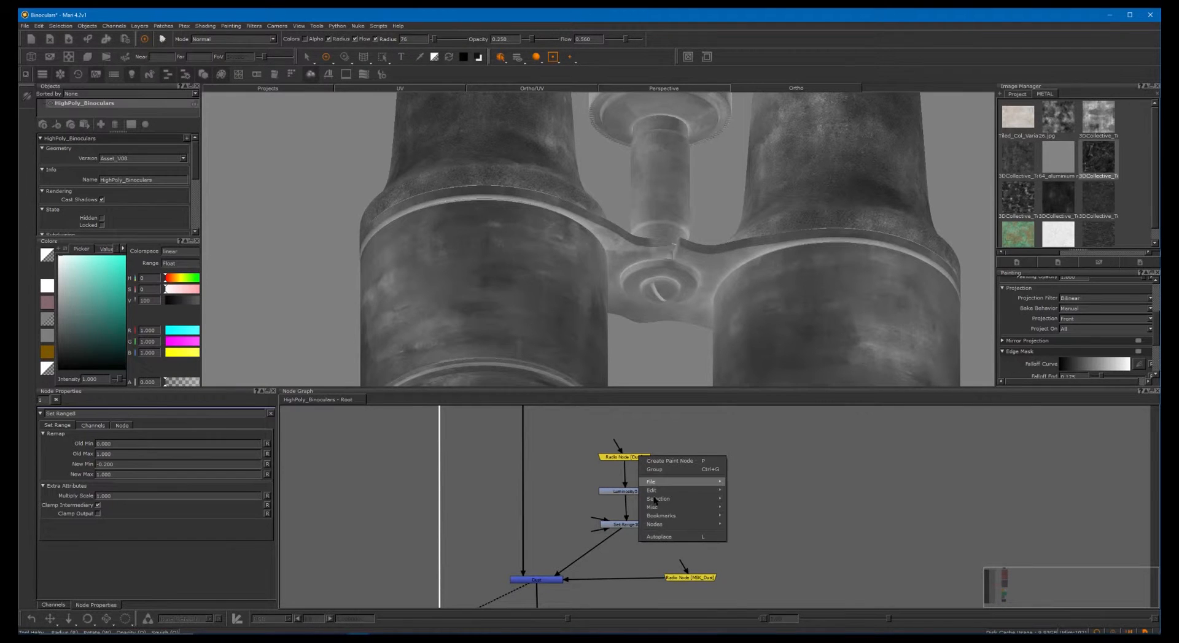
mouse_move(657, 507)
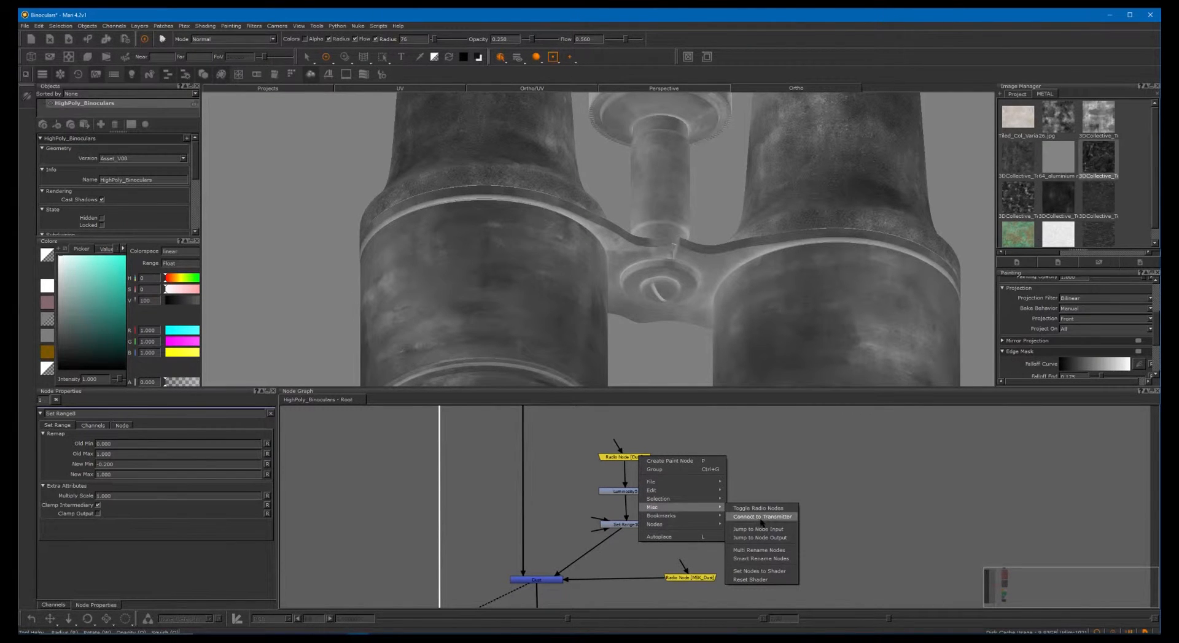
left_click(754, 469)
left_click(641, 459)
key("1")
left_click_drag(649, 466, 634, 462)
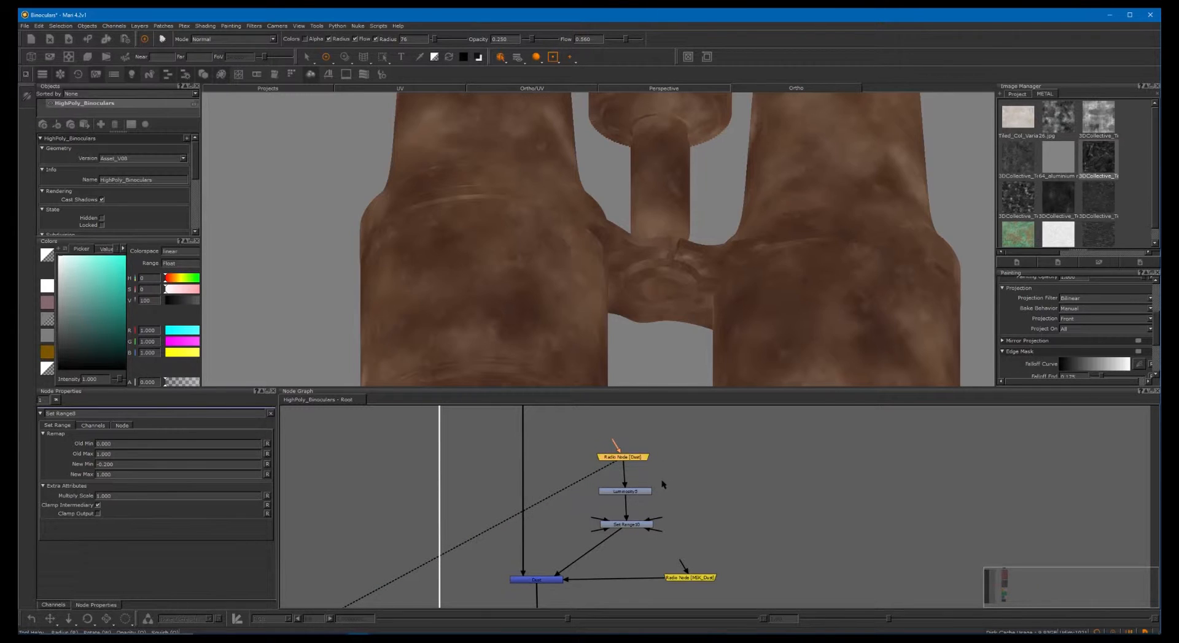
Preview the Luminosity node beneath the Dust radio node, followed by the Set Range node that remaps it
left_click_drag(639, 498, 639, 499)
key("1")
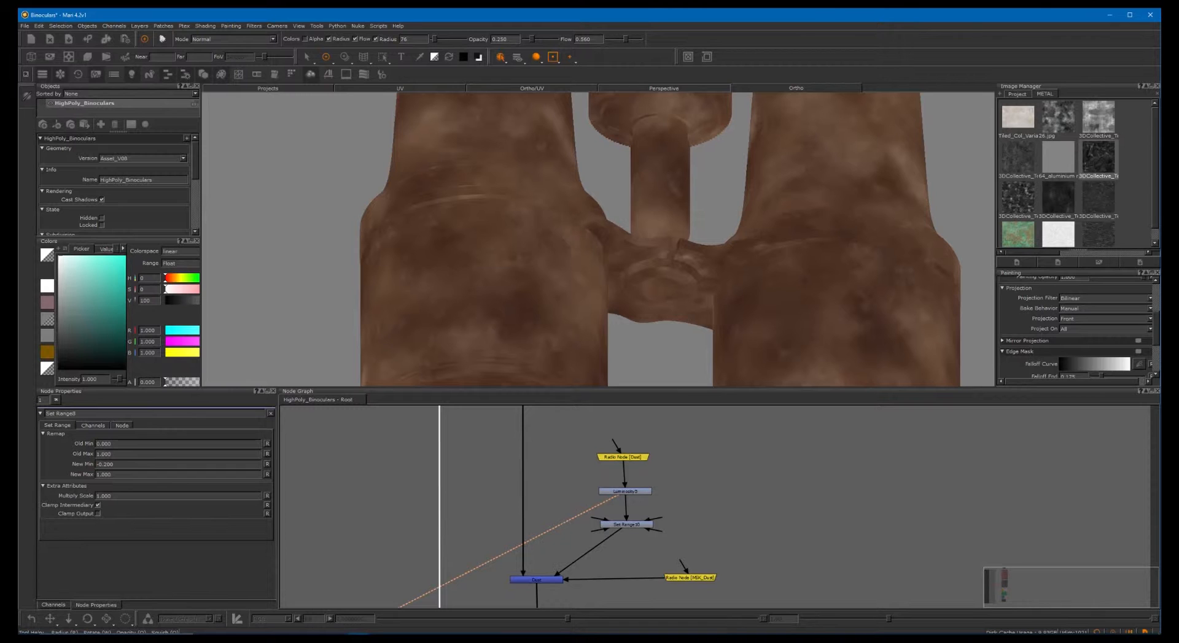
left_click_drag(686, 497, 651, 536)
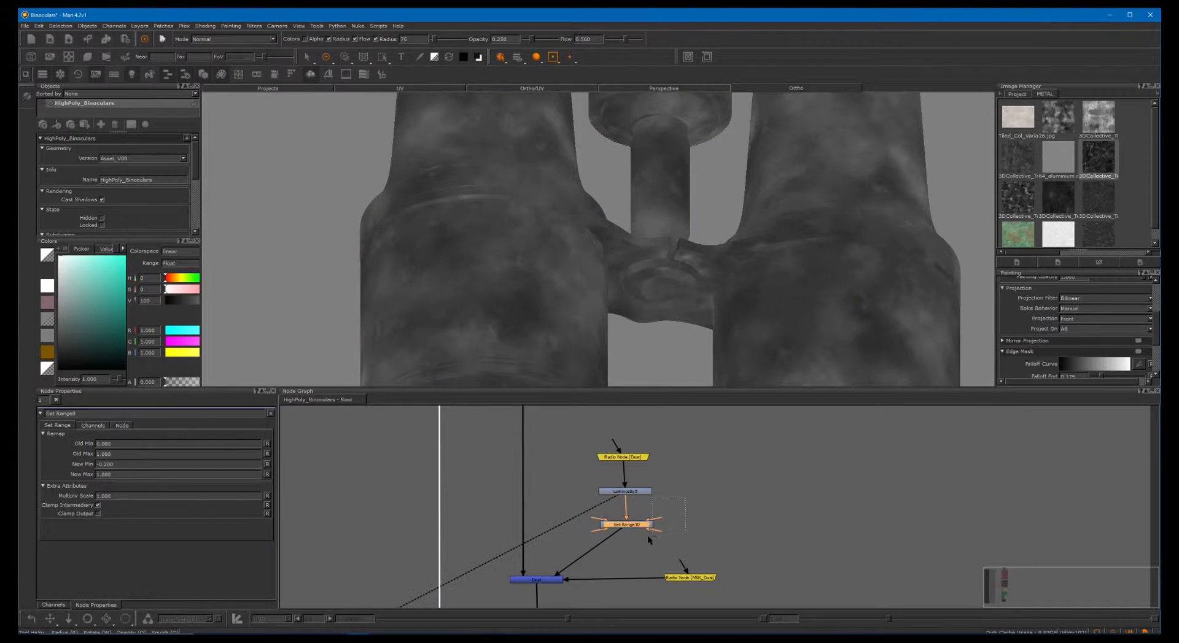
key("1")
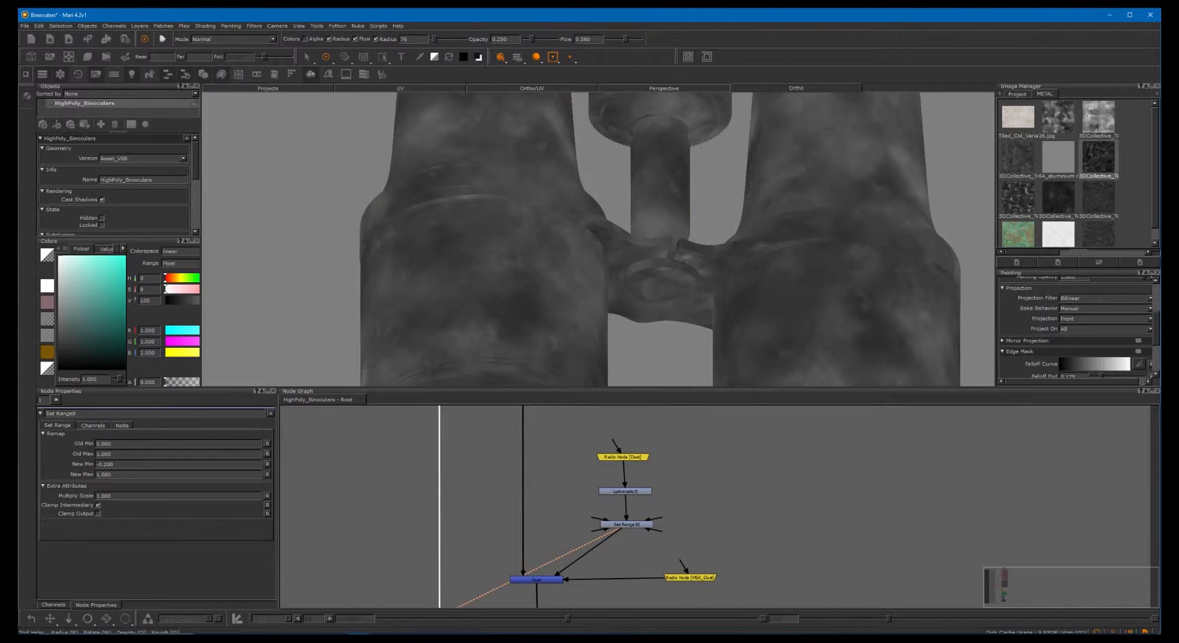
Preview the MSK_Dust radio node and the Dust merge it masks, checking the merge from a higher angle
middle_click_drag(706, 492, 712, 428)
left_click(700, 514)
key("1")
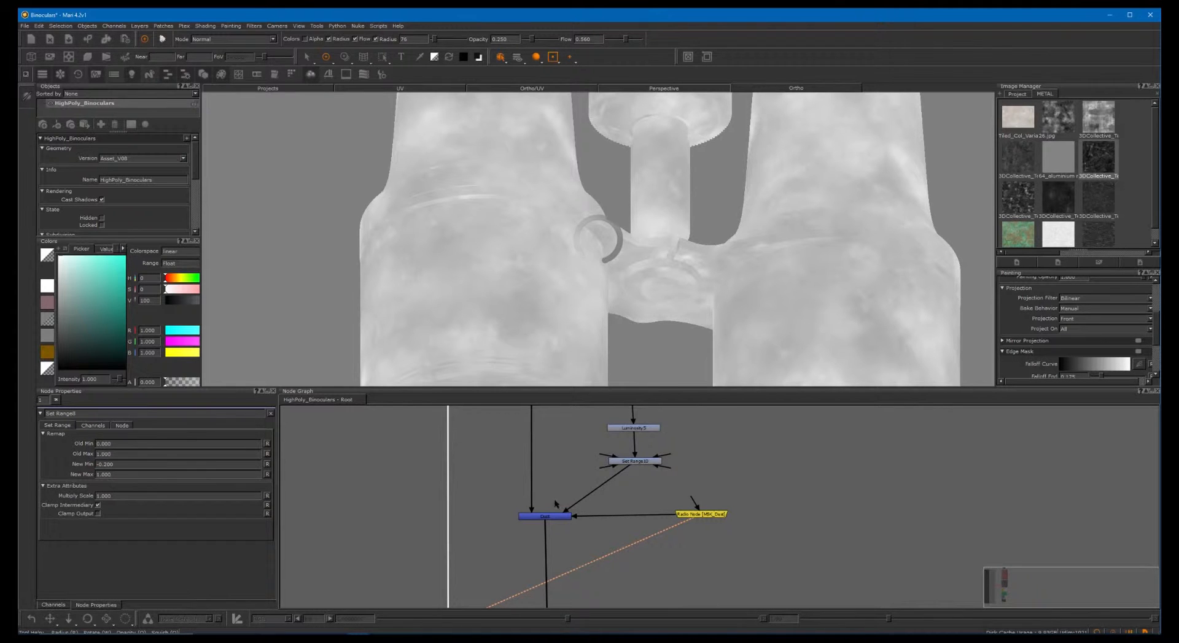
left_click(545, 516)
key("1")
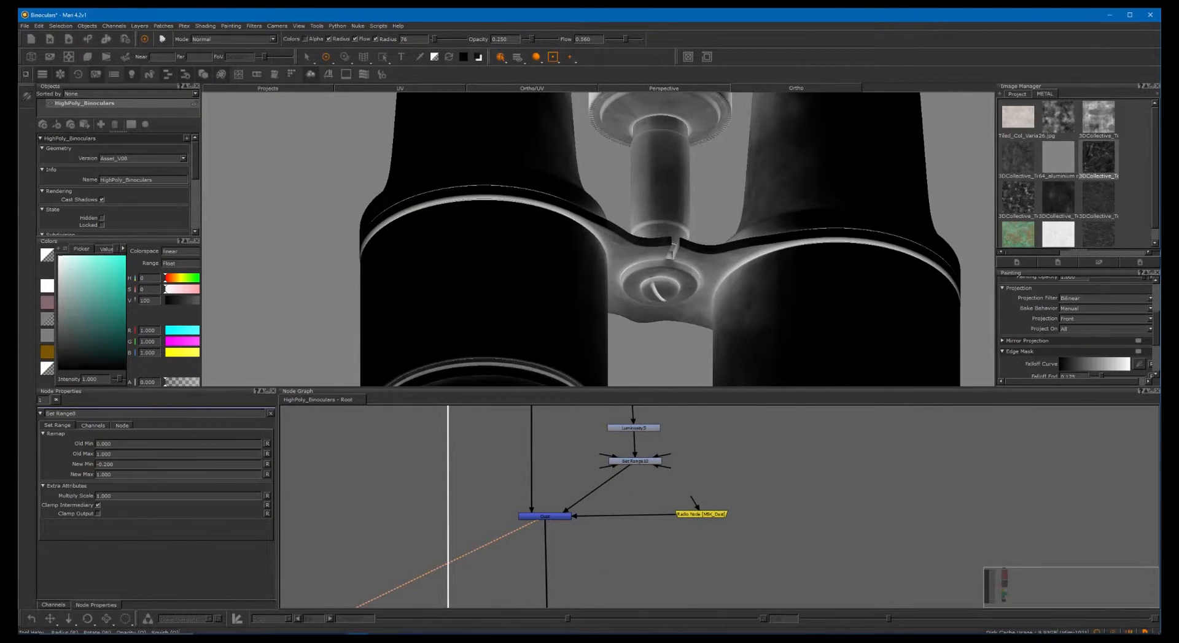
left_click_drag(658, 241, 617, 294, "alt")
Lower the Dust merge's Amount to 0.000 and restore it to 1.000 to compare the dust contribution
left_click(555, 517)
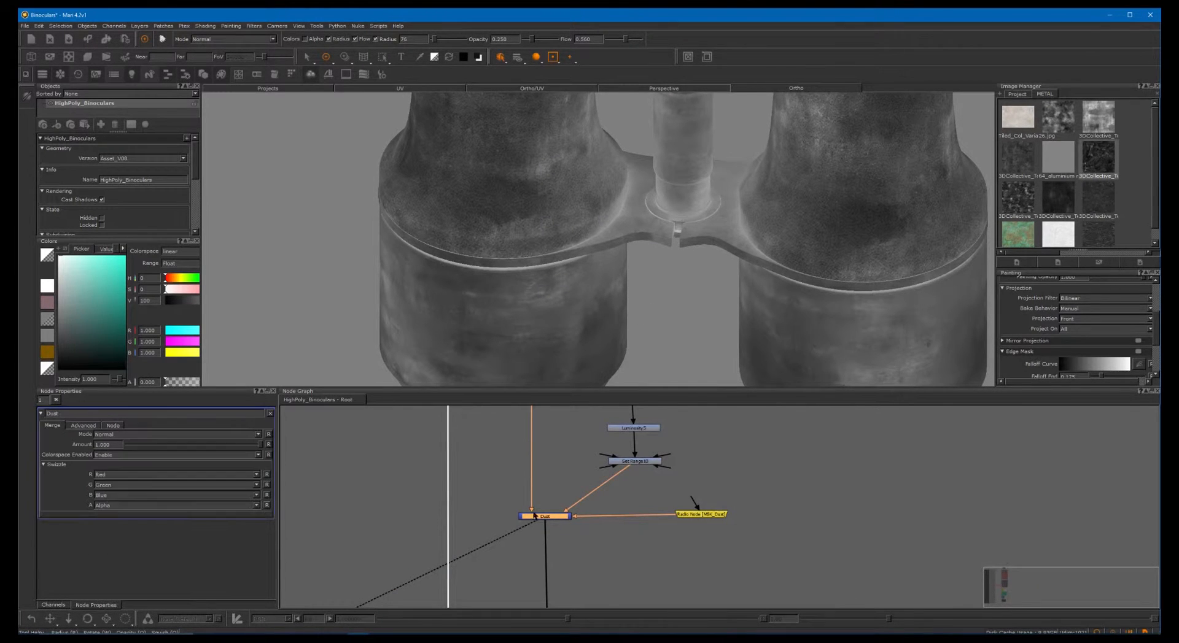
left_click_drag(234, 450, 317, 437)
left_click_drag(229, 437, 68, 441)
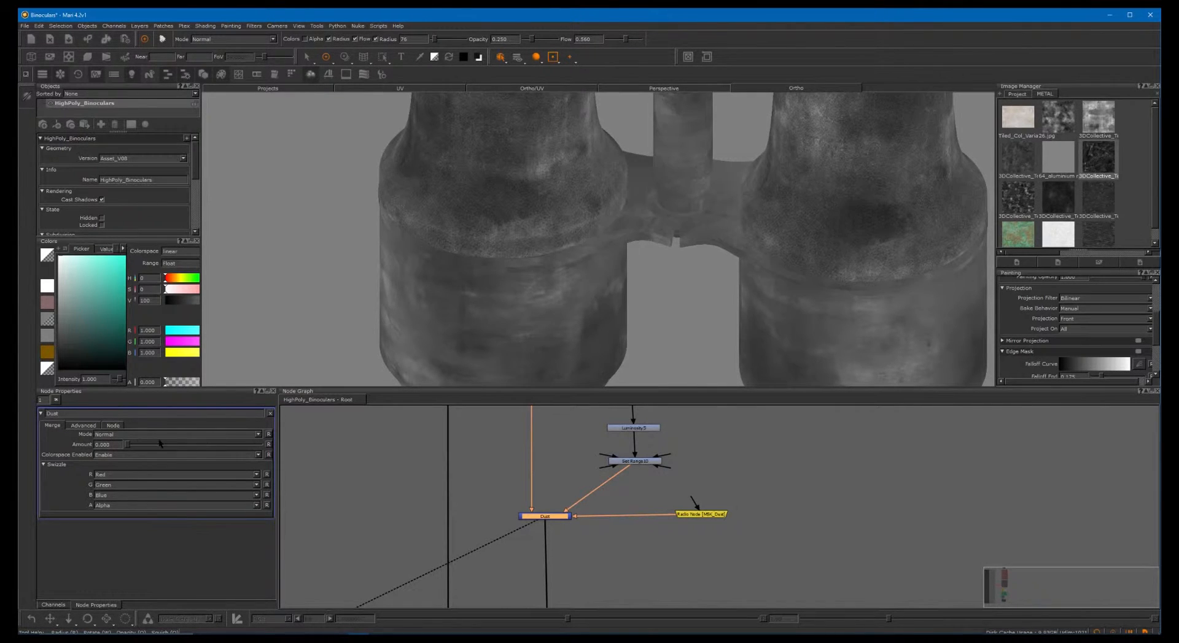
left_click_drag(160, 443, 326, 442)
left_click_drag(89, 438, 369, 435)
left_click(564, 480)
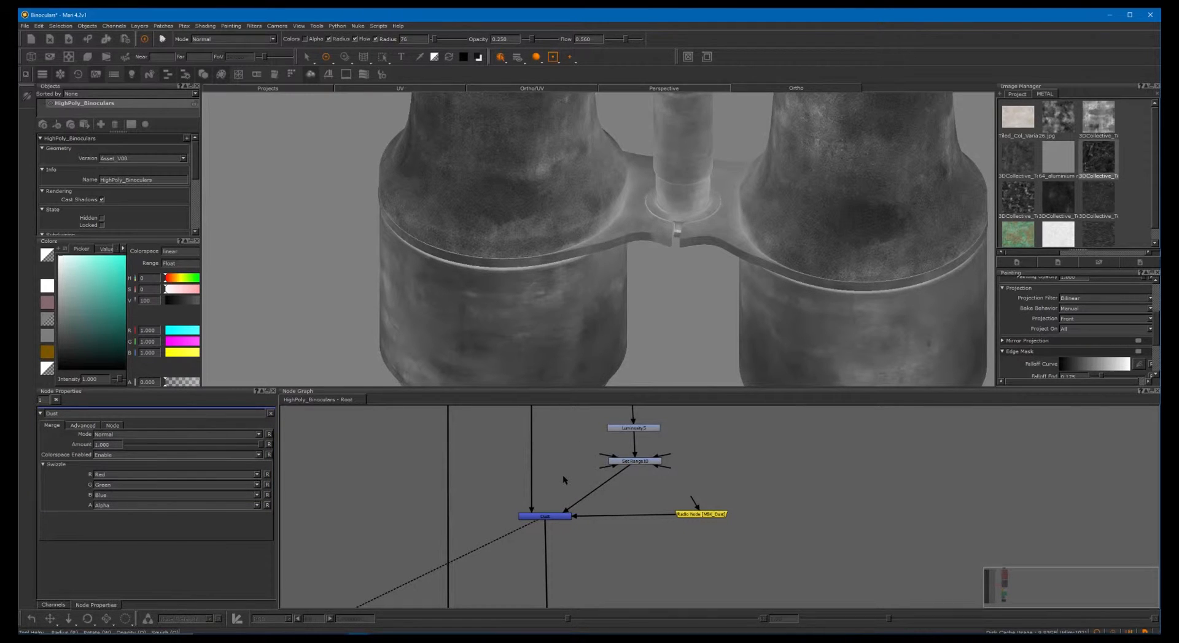
Follow the ROUGH column to the Smudges merge and preview the incoming source above its Set Range node on the barrels
middle_click_drag(594, 603, 557, 453)
right_click_drag(671, 448, 628, 489, "alt")
middle_click_drag(628, 490, 592, 464)
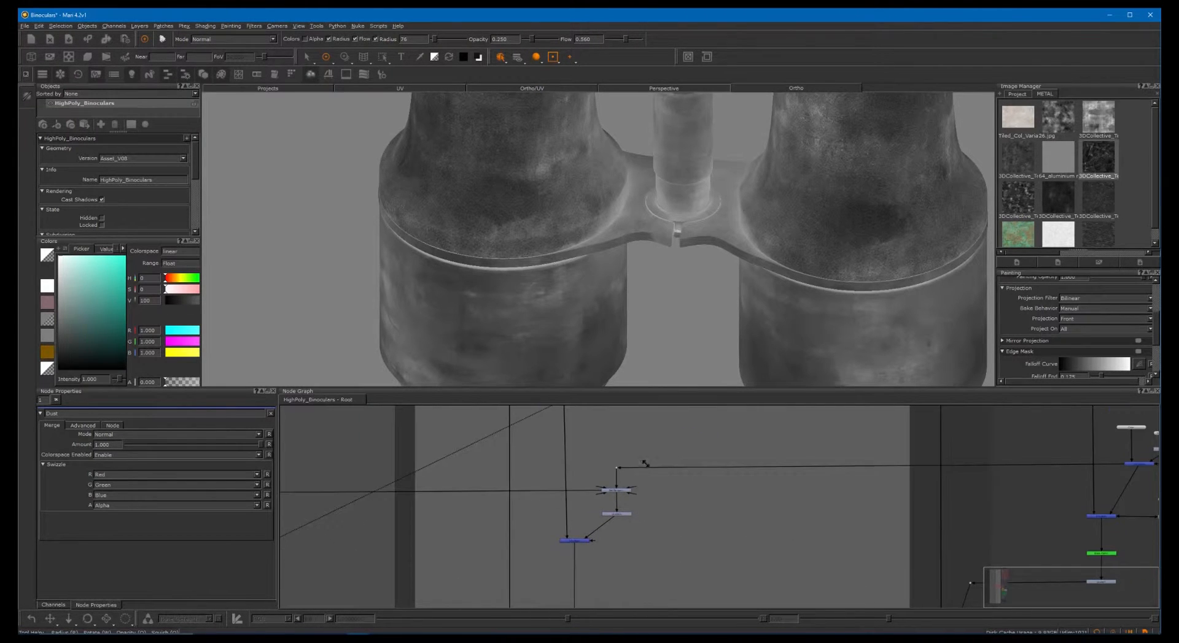
scroll(592, 499, "up", 2)
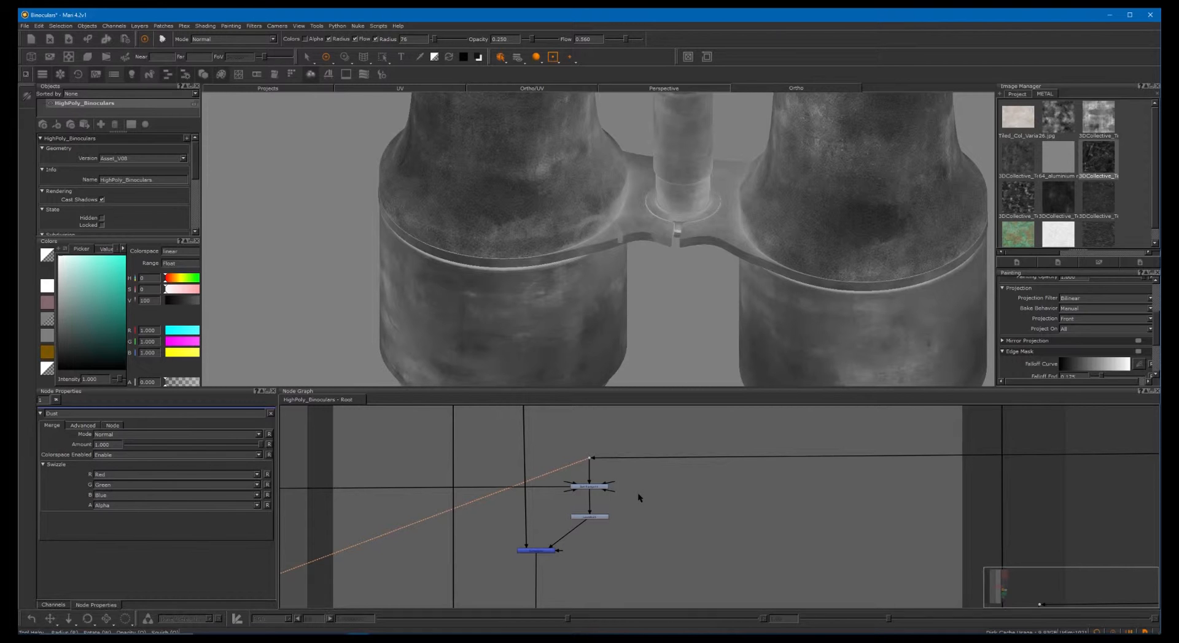
key("1")
left_click_drag(635, 317, 647, 293, "alt")
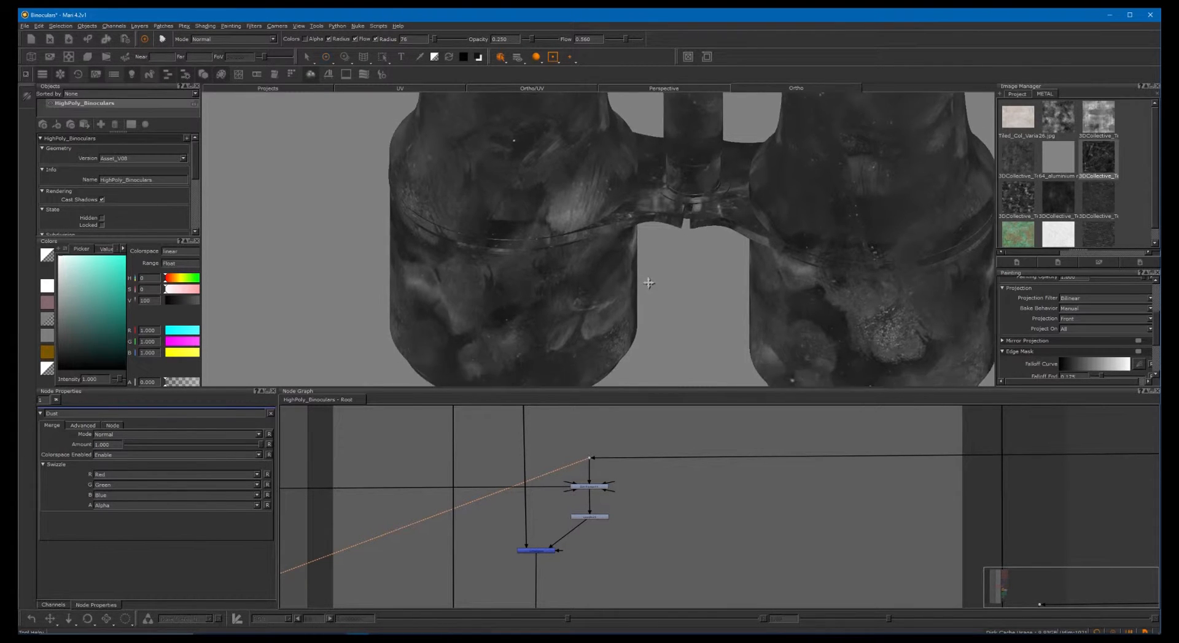
middle_click_drag(647, 292, 656, 246, "alt")
mouse_move(640, 294)
left_mouse_down("alt")
mouse_move(665, 263)
mouse_move(626, 283)
left_mouse_up("alt")
right_click_drag(527, 291, 589, 284, "alt")
middle_click_drag(535, 303, 542, 269, "alt")
Preview the smudge chain's Set Range node and the Levels node beneath it
key("1")
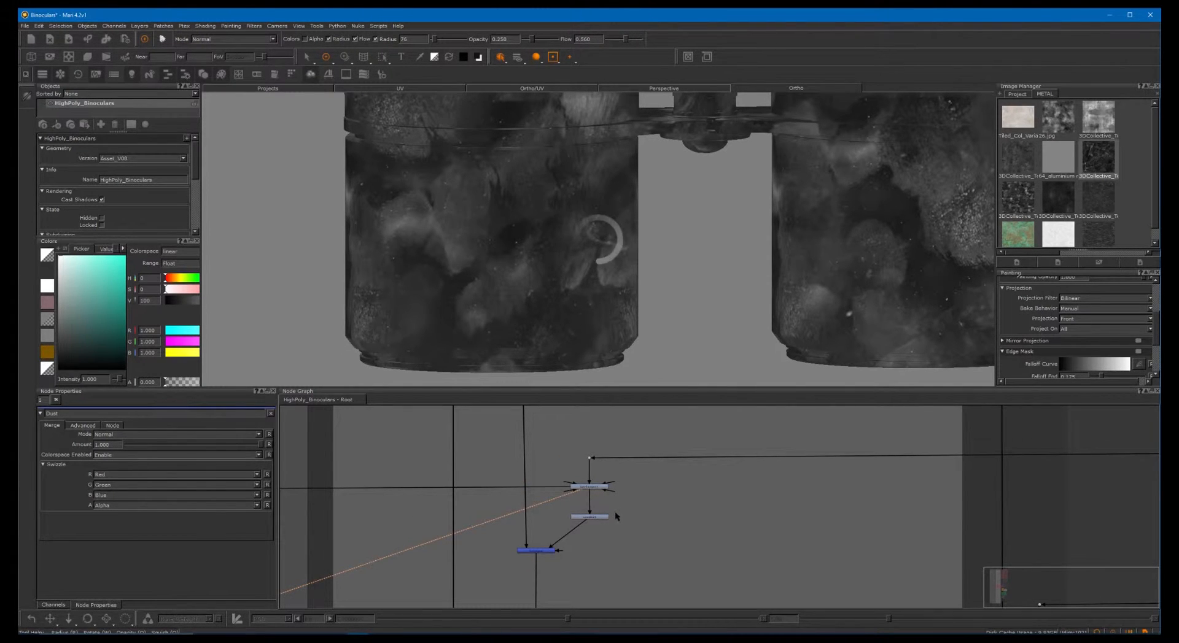
left_click(592, 516)
key("1")
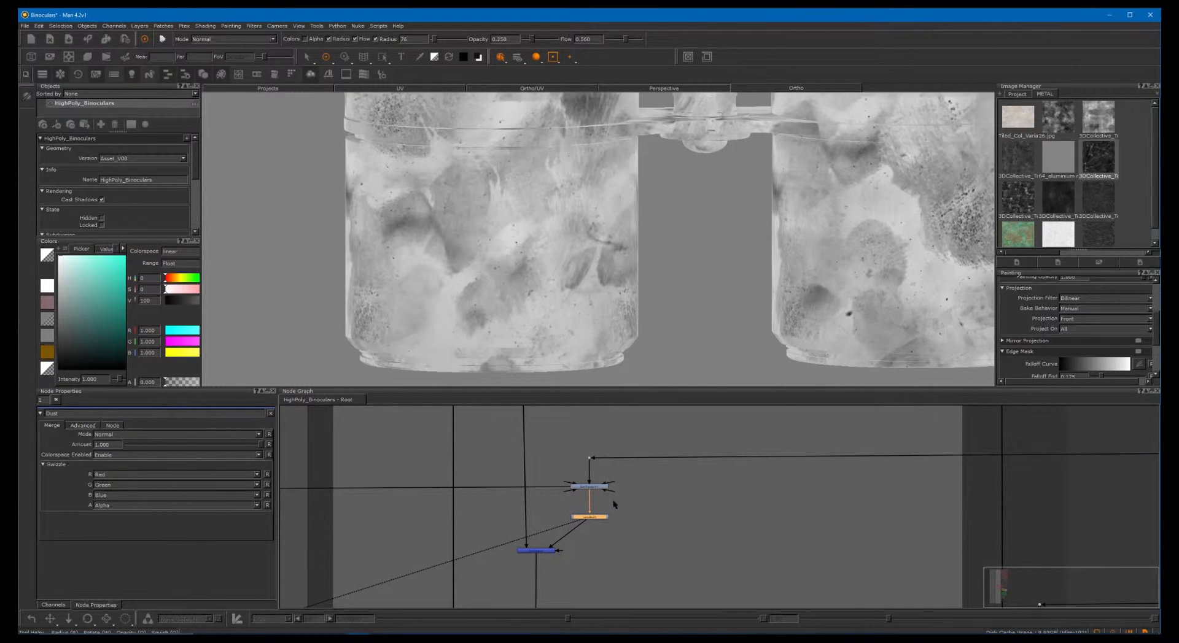
Toggle the Levels node's output between White 1.000, Black 0.000 and the inverted White 0.000, Black 1.000 to compare the smudges
scroll(593, 508, "up", 2)
double_click(555, 521)
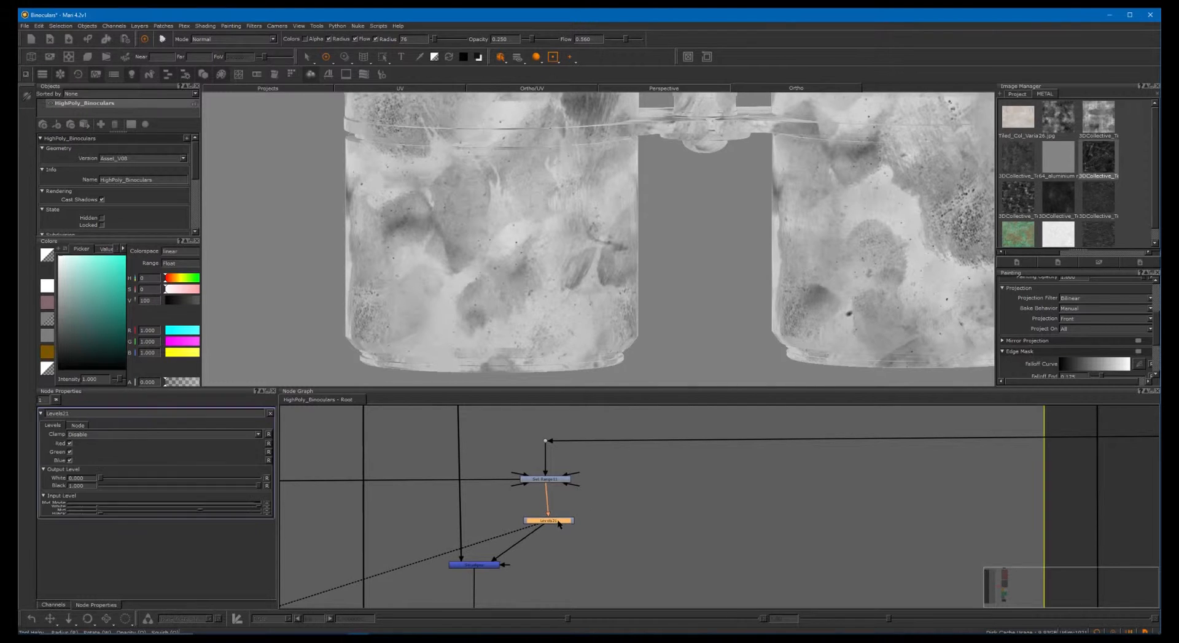
left_click_drag(102, 479, 72, 491)
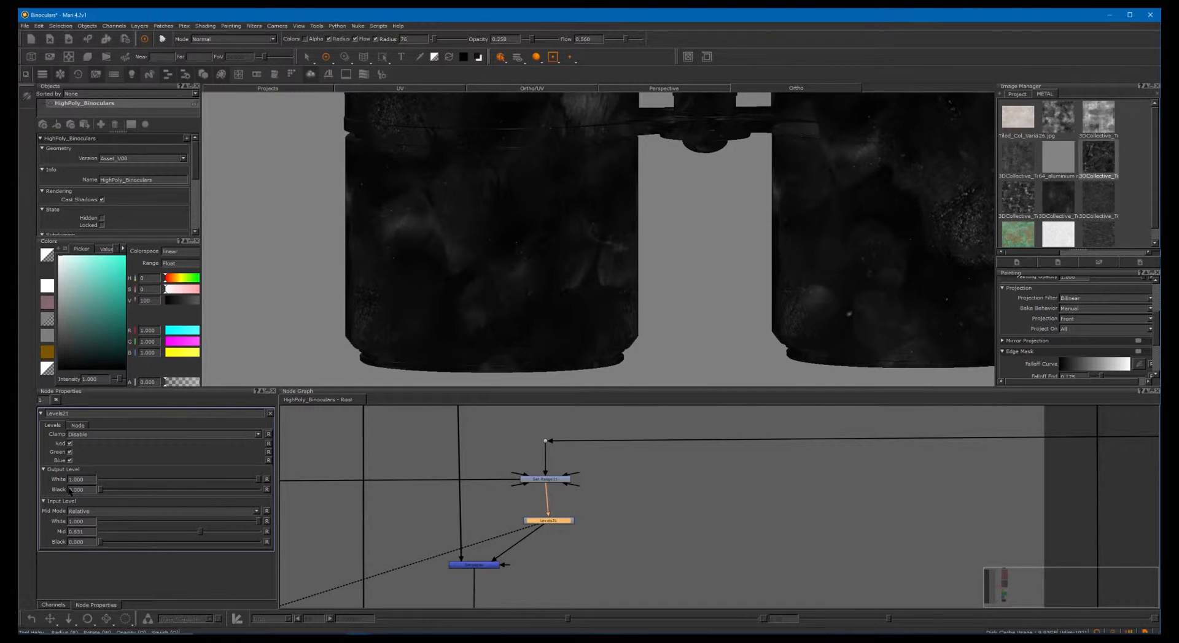
left_click_drag(550, 521, 548, 523)
mouse_move(100, 490)
left_mouse_down()
mouse_move(280, 497)
mouse_move(232, 481)
mouse_move(92, 484)
left_mouse_up()
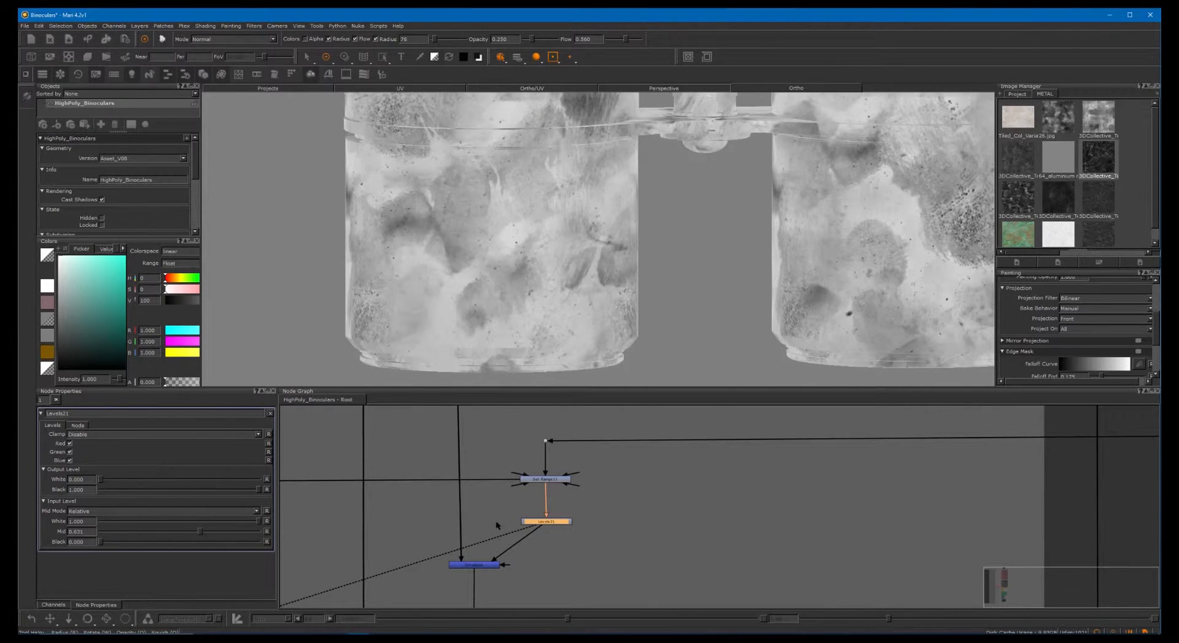
Preview the Smudges merge and examine its roughness on the lower barrels
left_click(488, 566)
key("1")
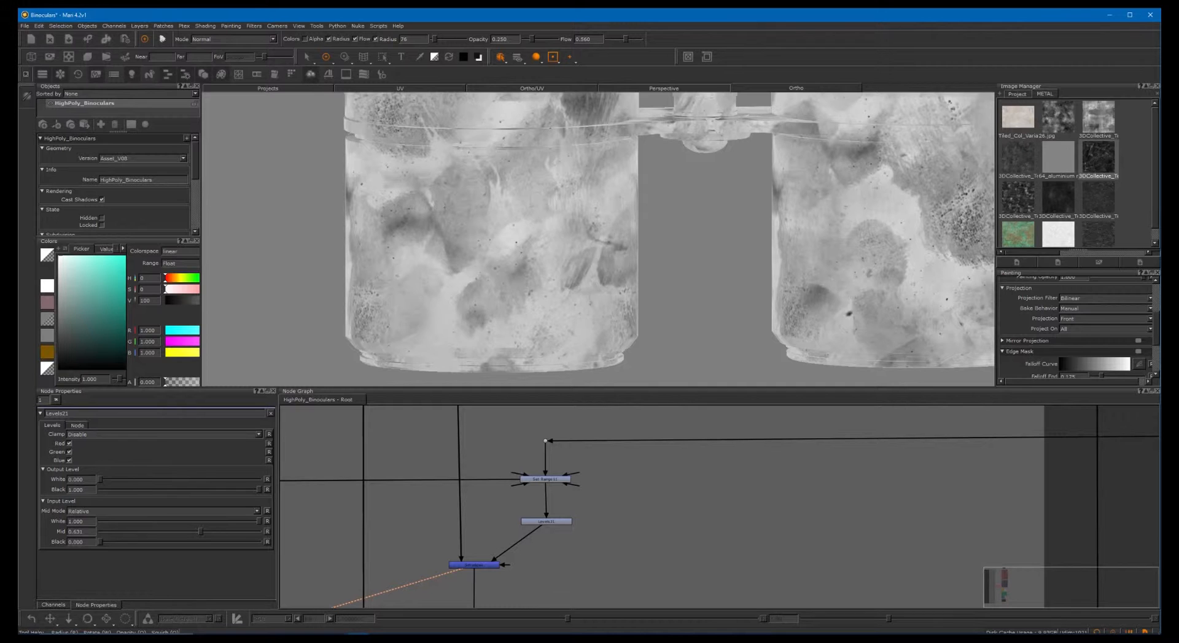
left_click_drag(505, 310, 529, 307, "alt")
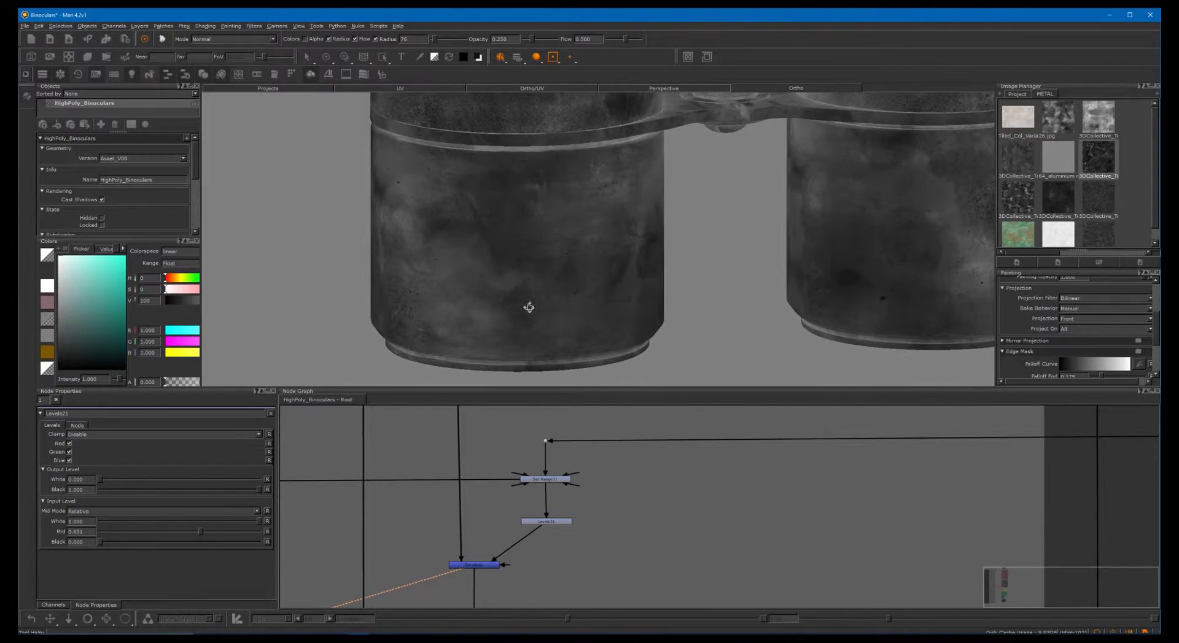
Vary the Multiply-mode Smudges merge's Amount and return it to 1.000 to compare its effect
left_click(474, 565)
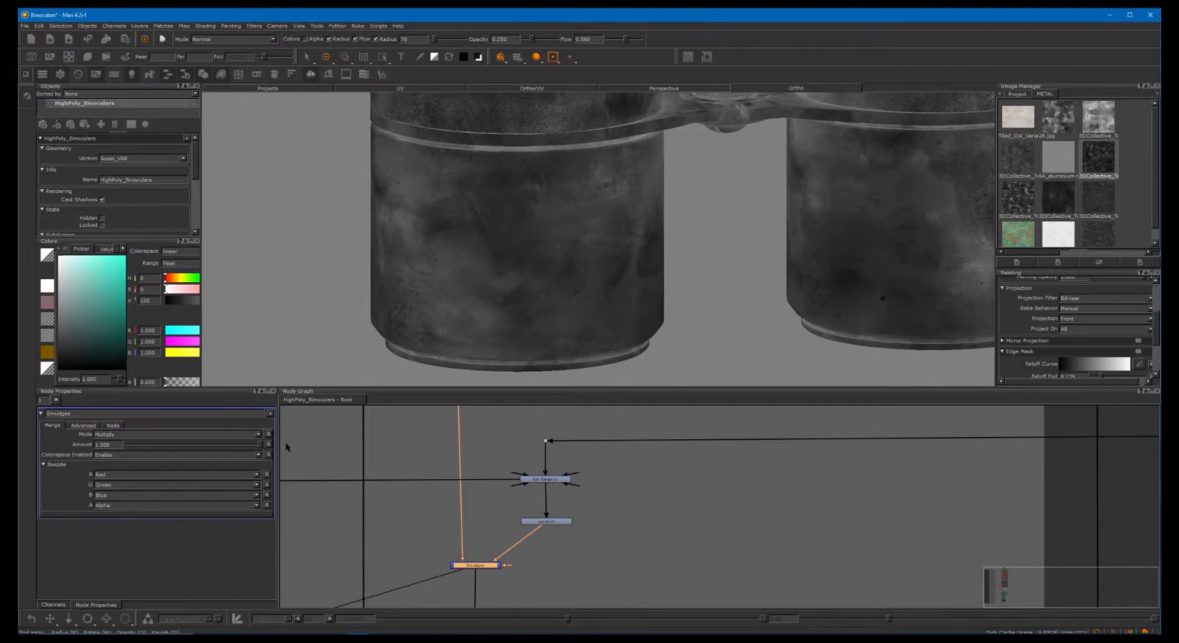
mouse_move(260, 445)
left_mouse_down()
mouse_move(127, 443)
mouse_move(270, 438)
left_mouse_up()
mouse_move(144, 428)
left_mouse_down()
mouse_move(122, 428)
mouse_move(314, 424)
left_mouse_up()
Follow the ROUGH column down to the next merge and preview the node feeding it from above
middle_click_drag(509, 516, 502, 424)
middle_click_drag(504, 518, 532, 403)
left_click_drag(449, 471, 517, 499)
key("1")
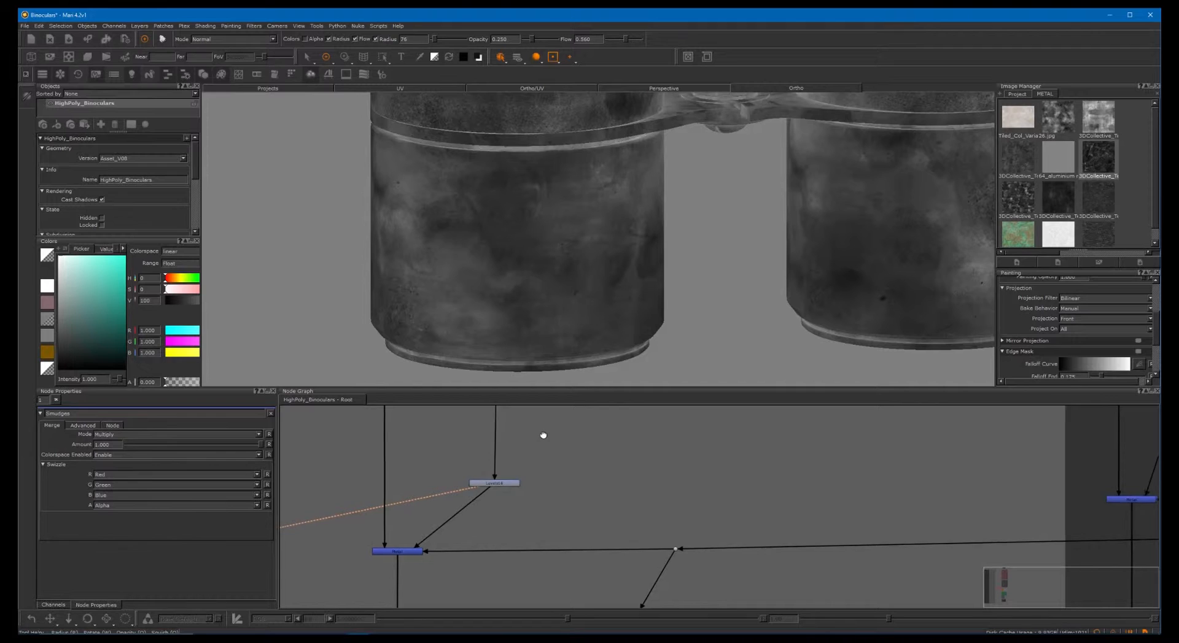
Trace that merge's mask connection to its source in the neighbouring column and preview the mask on the whole binoculars
middle_click_drag(632, 471, 686, 416)
right_click_drag(686, 417, 739, 478, "alt")
middle_click_drag(888, 479, 669, 477)
left_click(874, 466)
key("1")
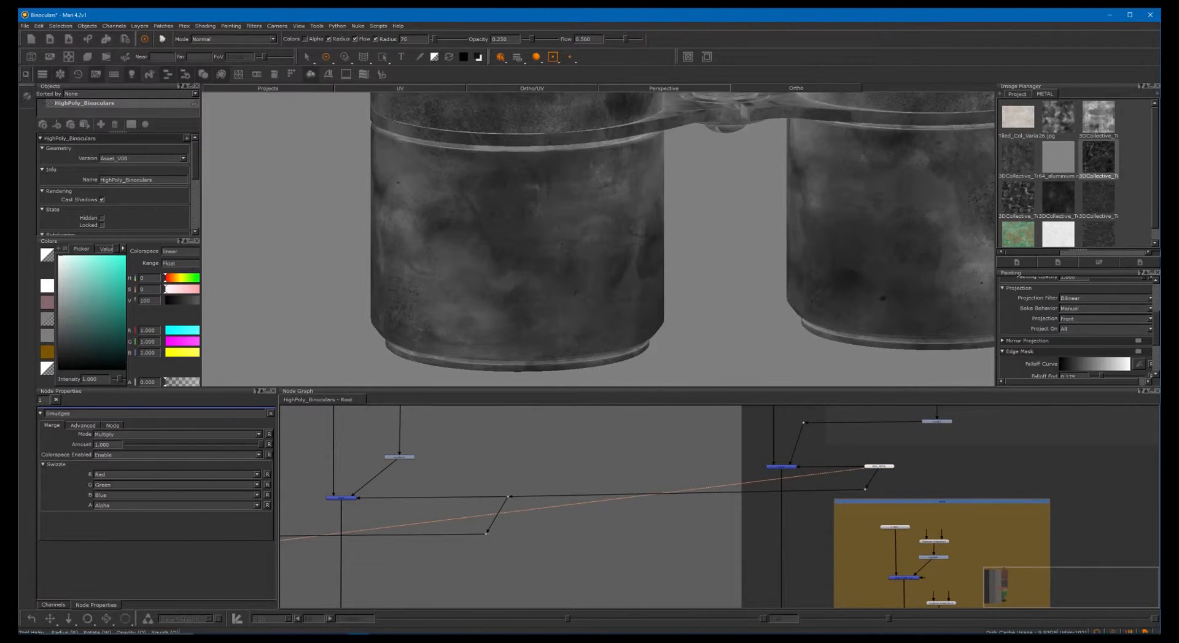
right_click_drag(700, 253, 553, 263, "alt")
middle_click_drag(642, 294, 594, 383, "alt")
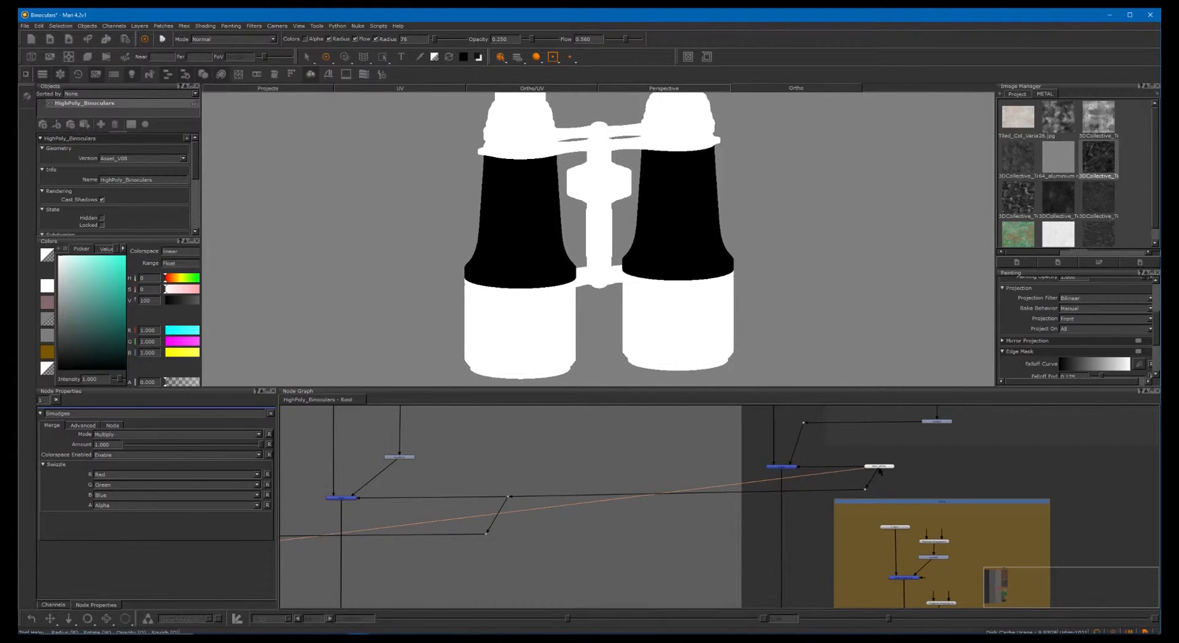
Preview the merge combining the masked roughness layers and examine it close up on the leather and lower barrels
left_click(346, 498)
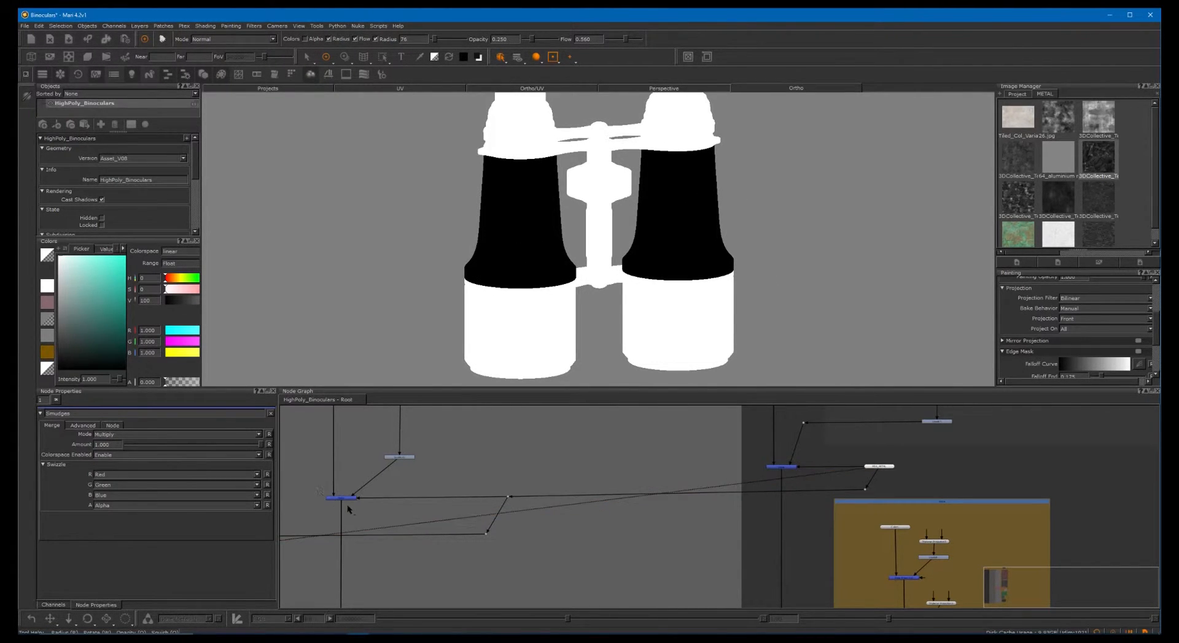
key("1")
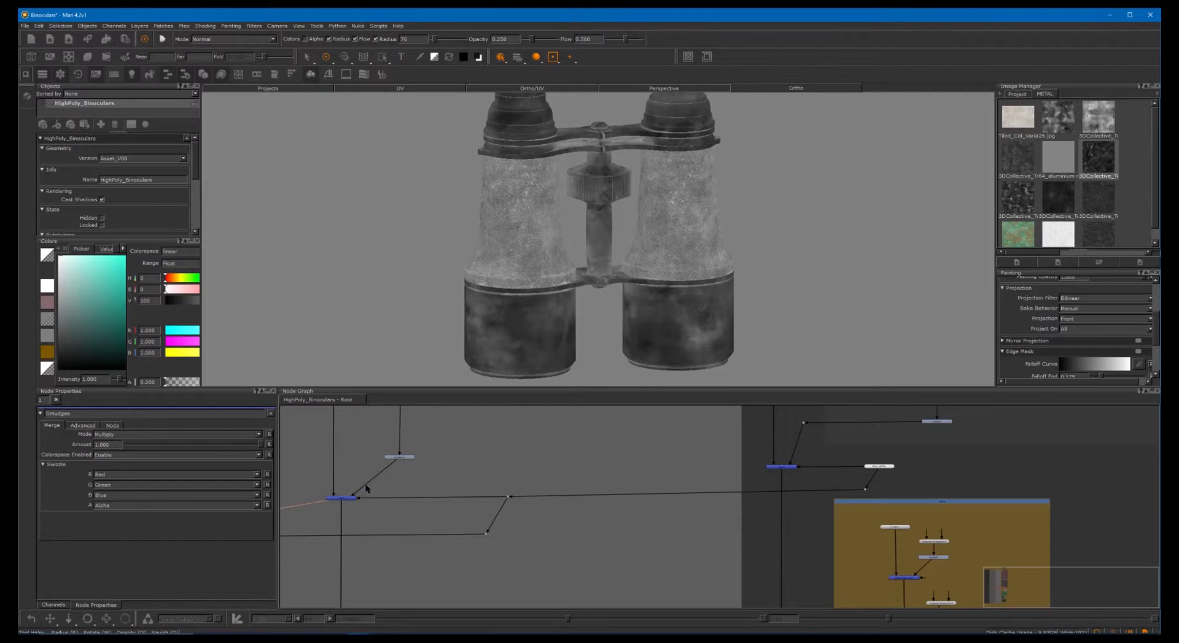
right_click_drag(517, 231, 640, 225, "alt")
middle_click_drag(501, 270, 524, 232, "alt")
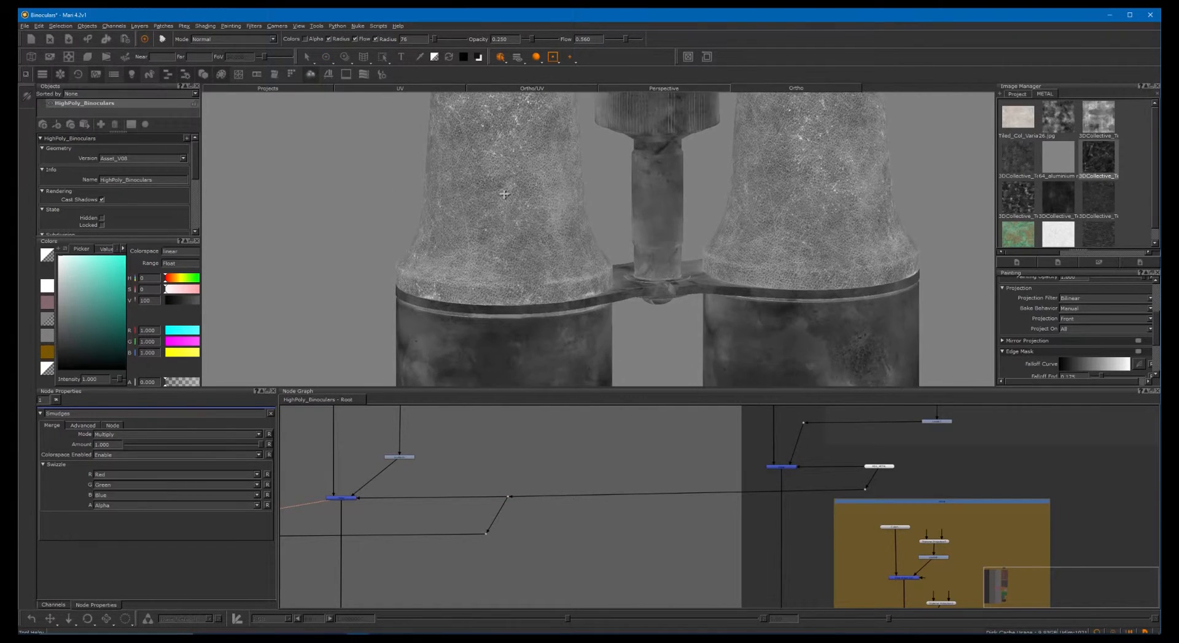
middle_click_drag(503, 303, 479, 173, "alt")
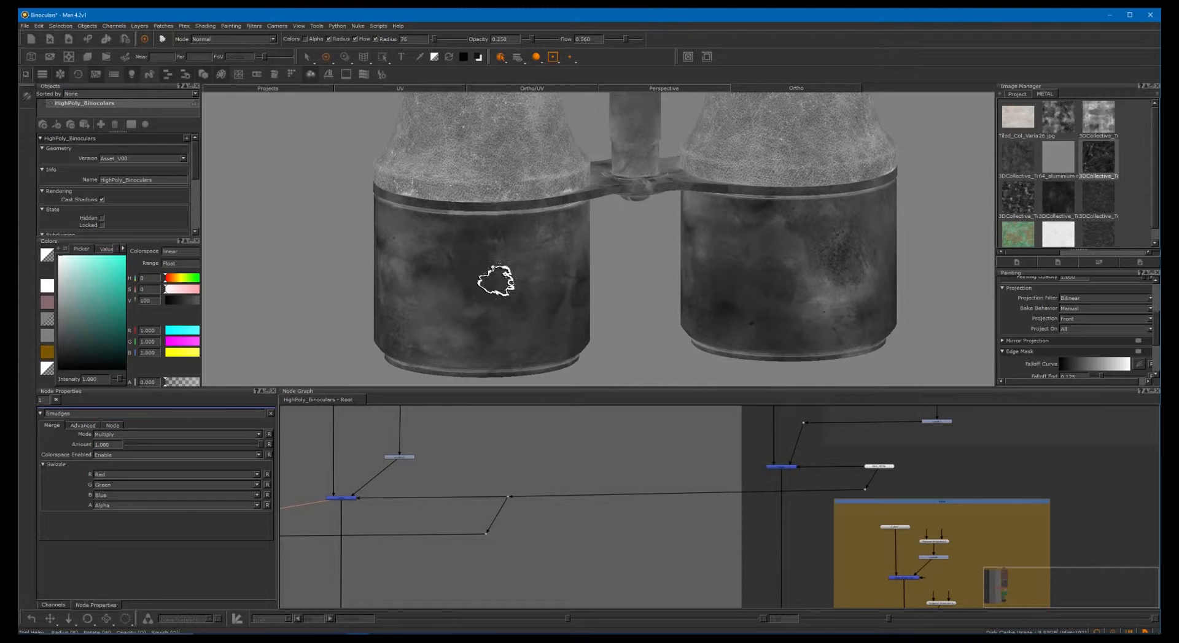
Follow the ROUGH column down to the three-node chain above the next merge and trace its source to the Brass group
scroll(567, 463, "down", 3)
middle_click_drag(565, 470, 577, 378)
middle_click_drag(565, 501, 559, 444)
middle_click_drag(777, 452, 772, 407)
middle_click_drag(729, 450, 708, 458)
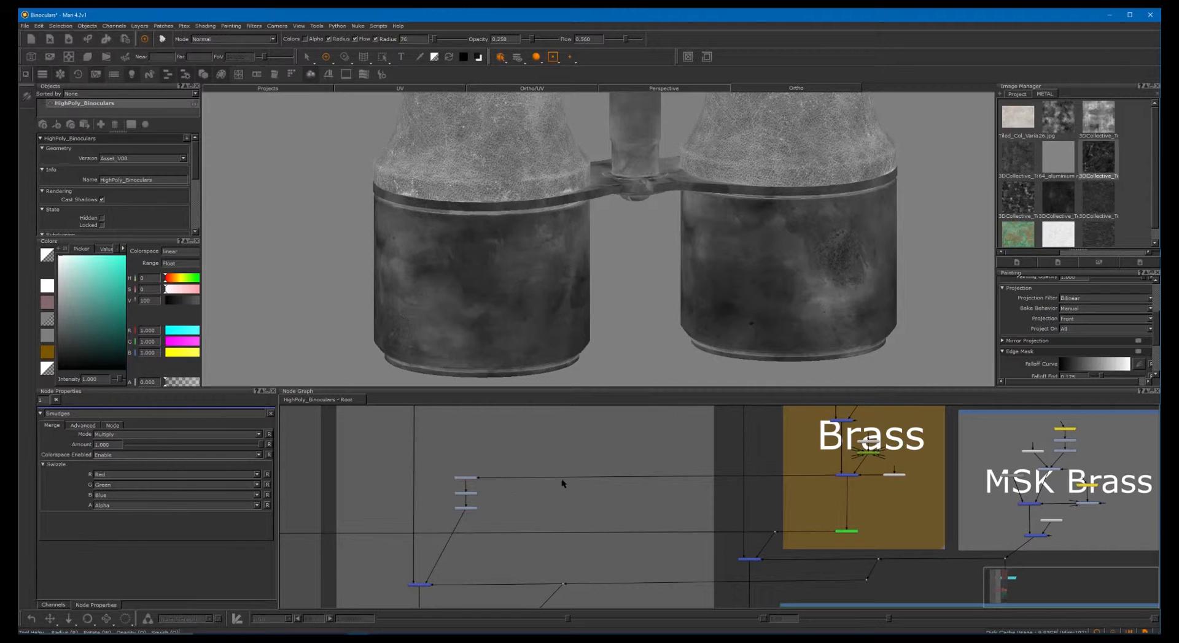
scroll(721, 478, "up", 1)
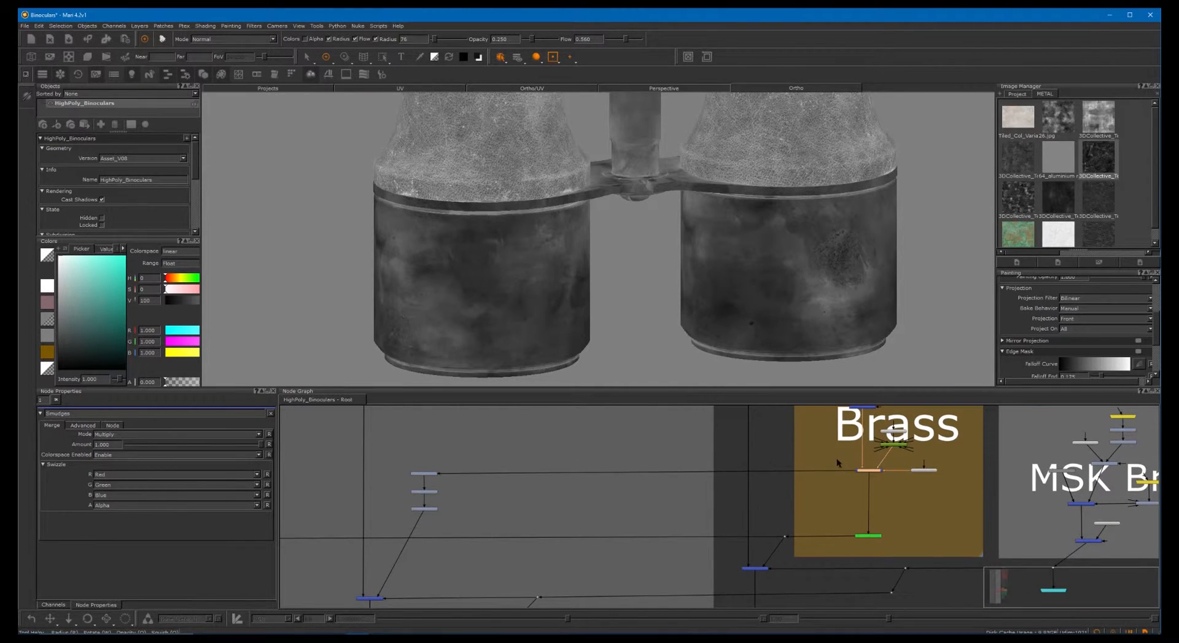
left_click_drag(839, 460, 872, 485)
Preview the first two nodes of the chain fed by the Brass group and examine the second close up on the barrels
middle_click_drag(589, 465, 679, 470)
scroll(781, 455, "up", 4)
left_click(442, 449)
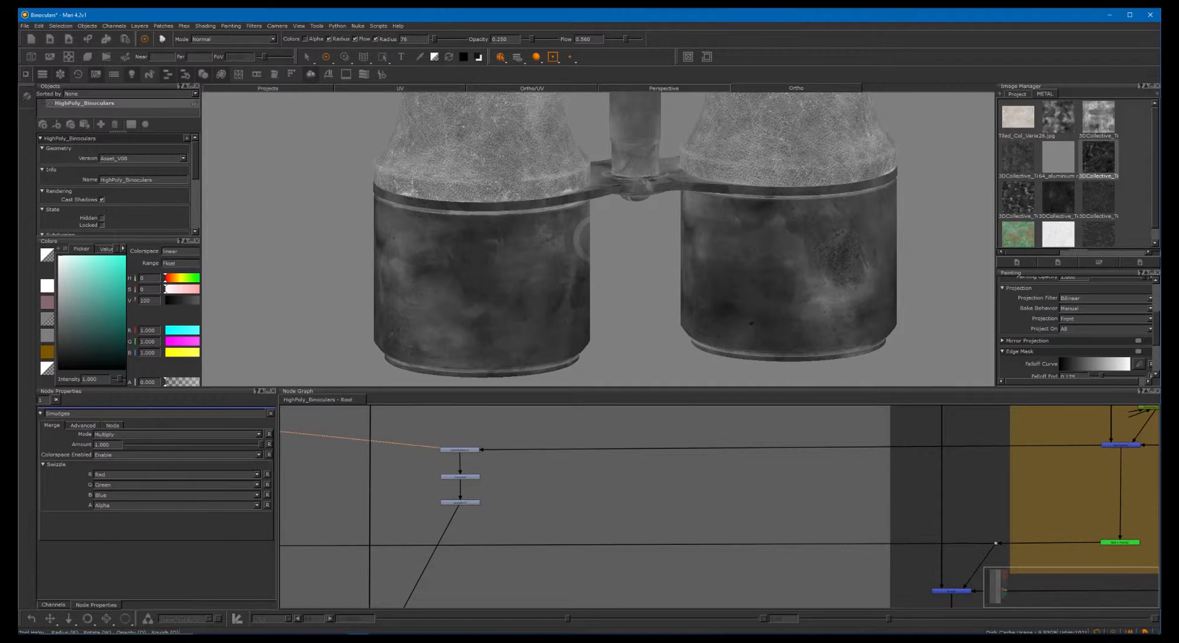
left_click(451, 477)
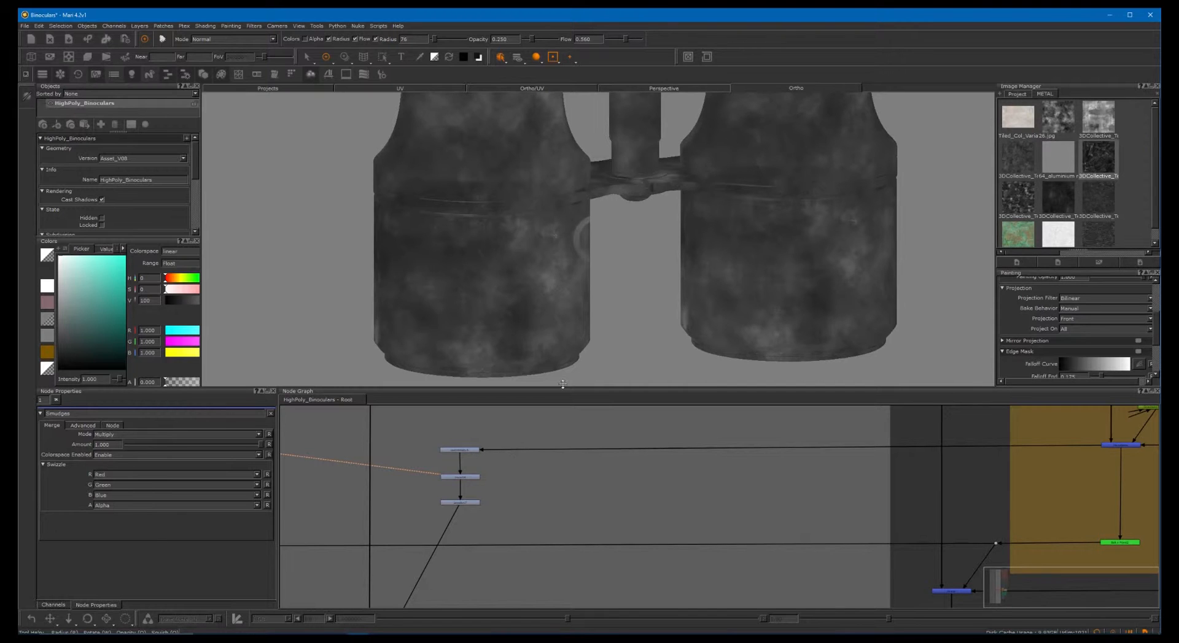
right_click_drag(480, 298, 631, 261, "alt")
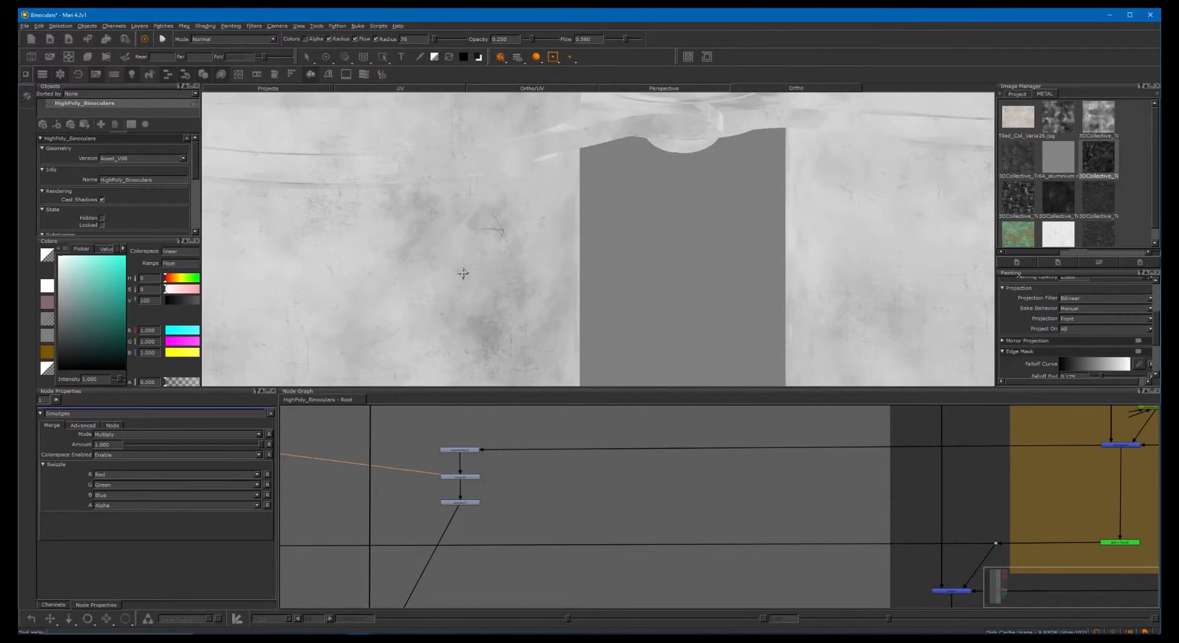
middle_click_drag(385, 316, 628, 200, "alt")
Preview the last node of the brass roughness chain on the lower barrels
left_click(449, 504)
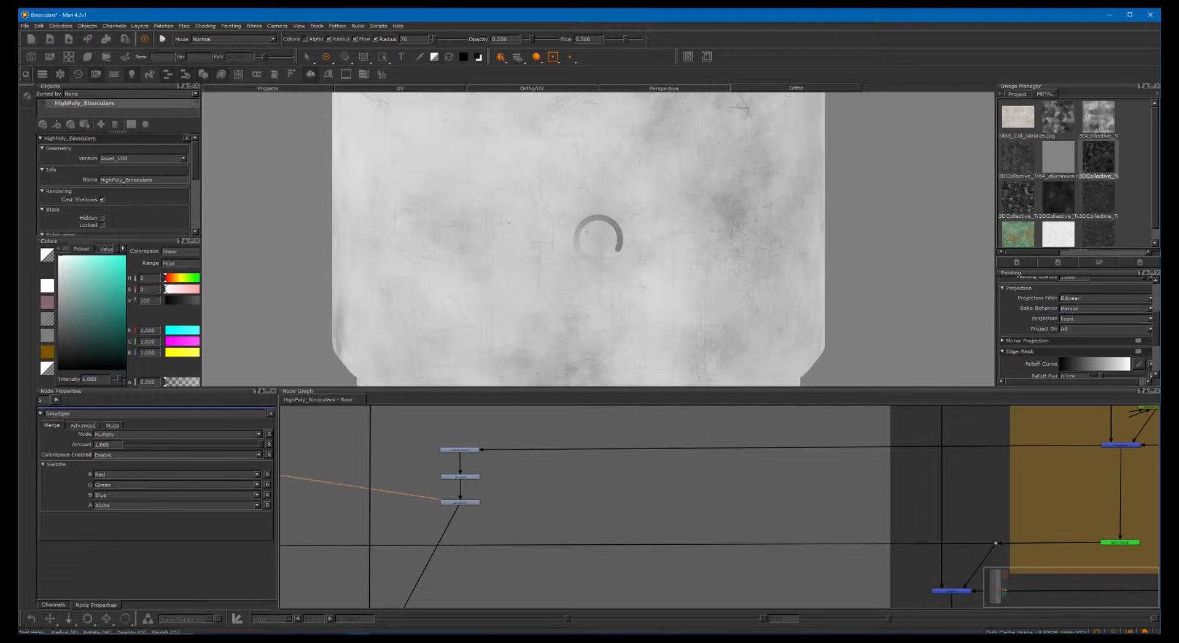
right_click_drag(600, 250, 558, 250, "alt")
scroll(476, 491, "down", 2)
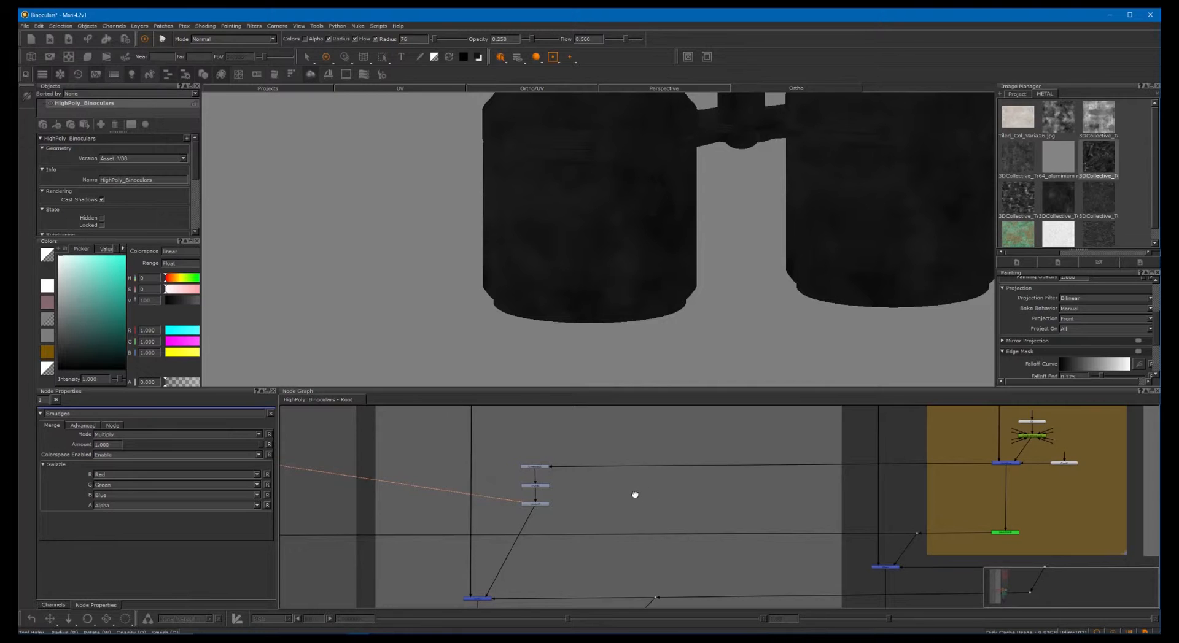
Trace the mask connection of the merge below the brass chain to the MSK Brass group's output and back
middle_click_drag(634, 495, 496, 466)
middle_click_drag(703, 469, 532, 443)
middle_click_drag(853, 492, 532, 605)
right_click_drag(571, 534, 512, 519, "alt")
middle_click_drag(688, 505, 734, 468)
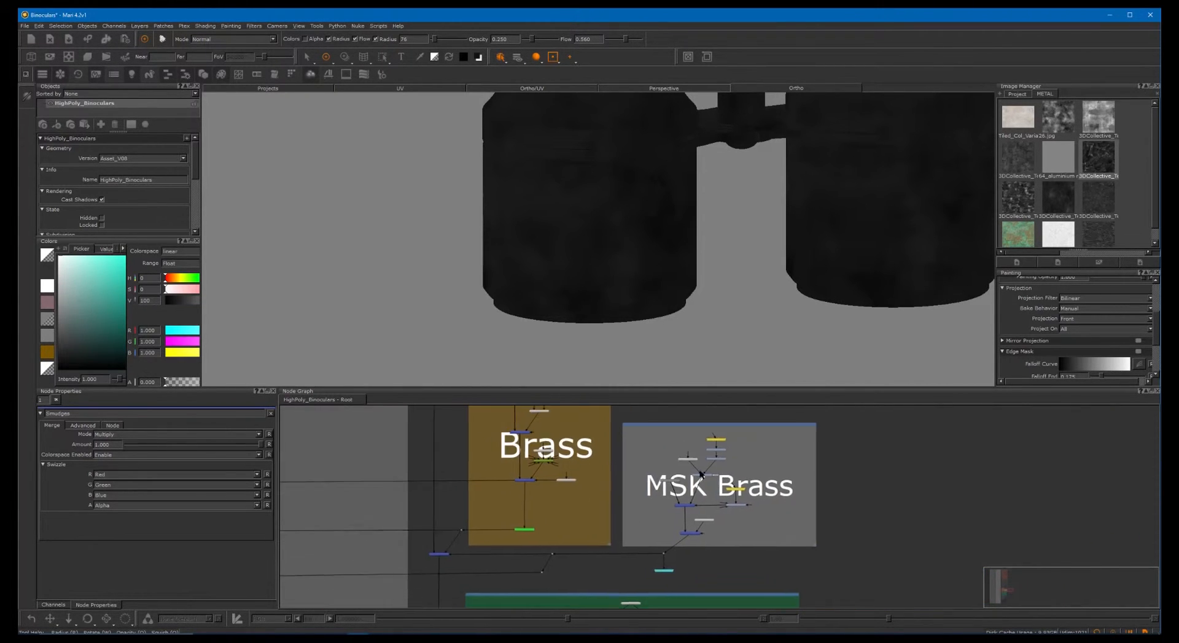
right_click_drag(772, 486, 829, 463, "alt")
middle_click_drag(713, 465, 944, 406)
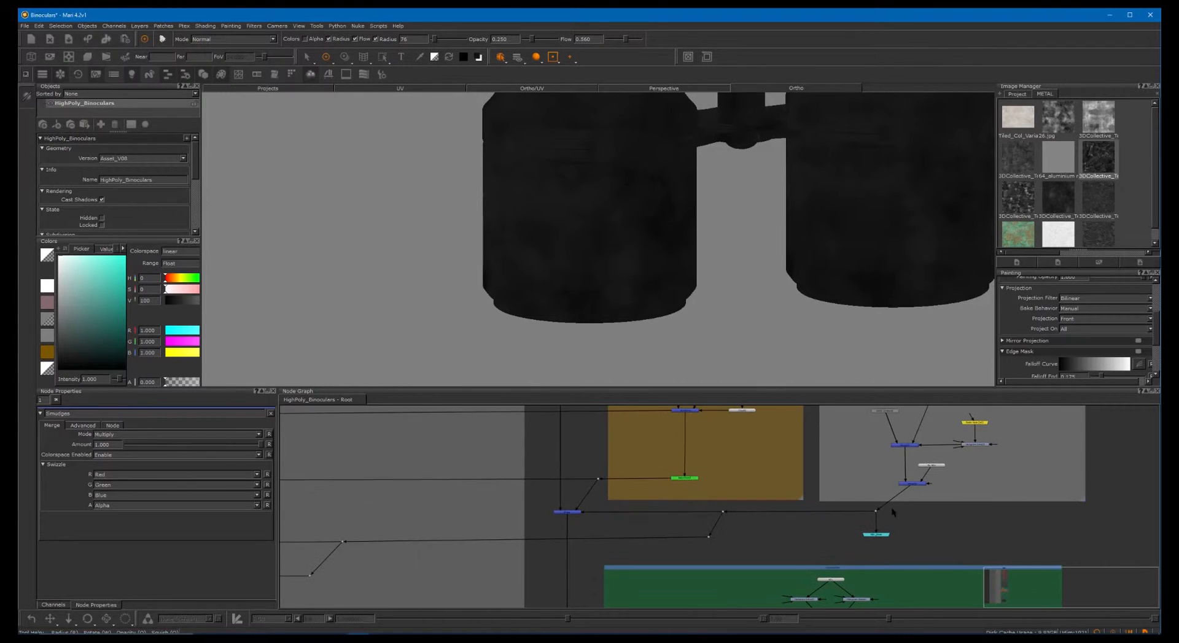
middle_click_drag(830, 512, 1078, 497)
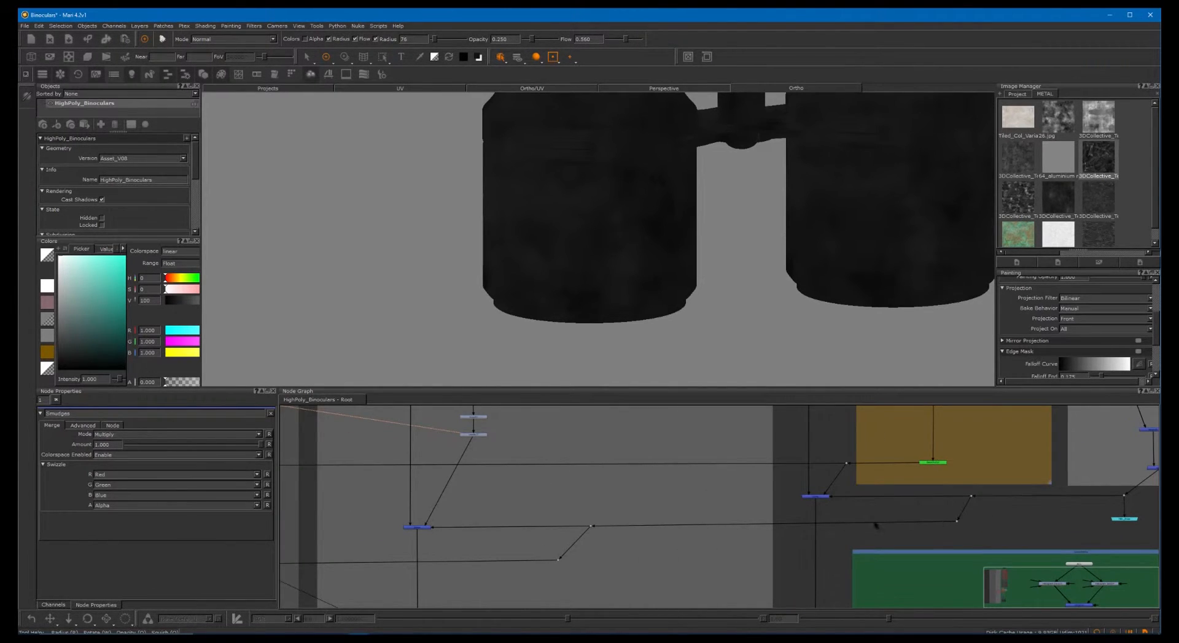
Preview the merge that layers the brass roughness through the MSK Brass mask
middle_click_drag(403, 516, 477, 517)
left_click(489, 528)
key("1")
left_click(519, 532)
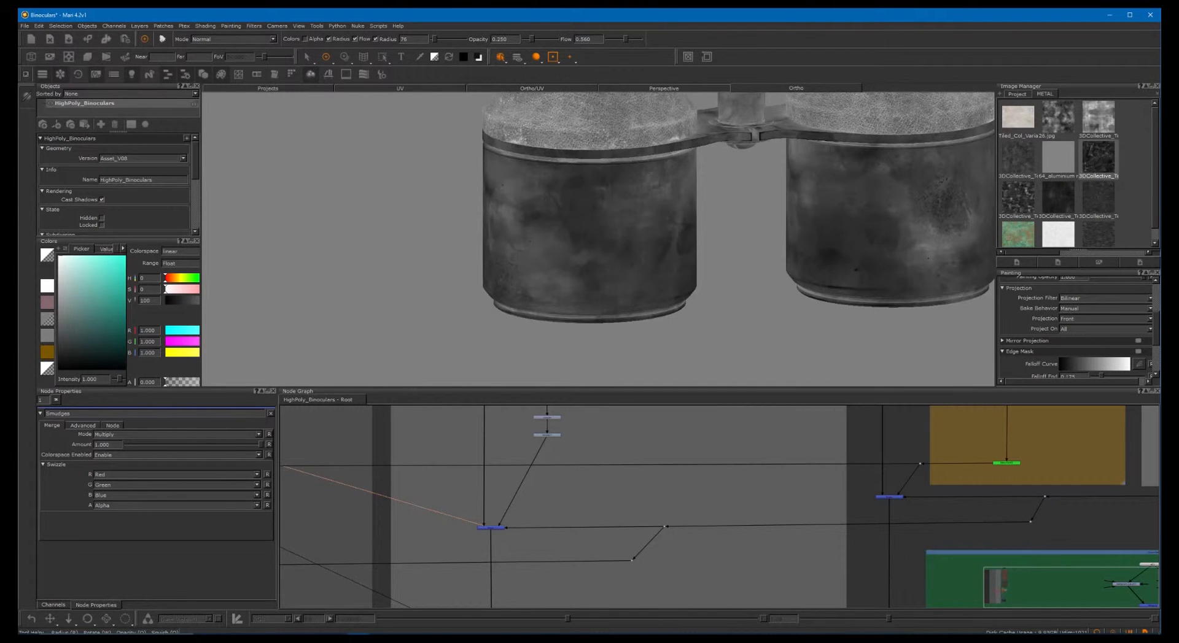
left_click(489, 635)
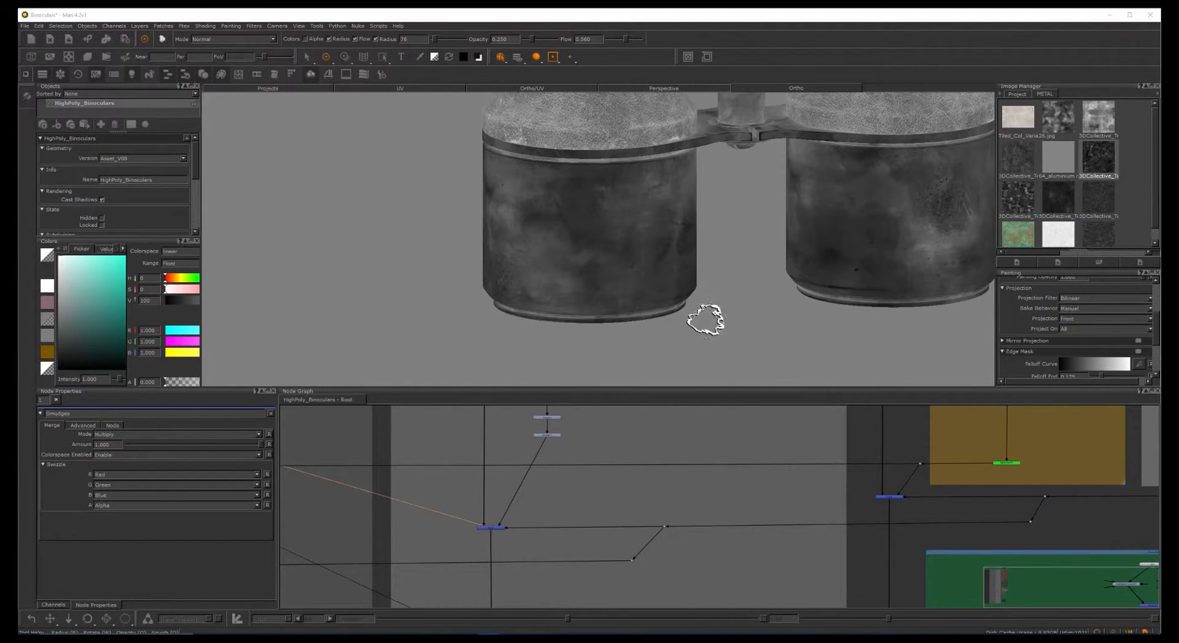
Examine the merged brass roughness on the lower barrels, the leather and the upper metal rings
middle_click_drag(687, 323, 605, 459, "alt")
left_click_drag(622, 290, 611, 307, "alt")
right_click_drag(611, 307, 725, 294, "alt")
middle_click_drag(673, 332, 654, 231, "alt")
left_click_drag(644, 247, 600, 250, "alt")
right_click_drag(684, 218, 487, 212, "alt")
middle_click_drag(505, 152, 632, 362, "alt")
left_click_drag(574, 294, 533, 215, "alt")
right_click_drag(523, 258, 718, 241, "alt")
middle_click_drag(517, 267, 672, 149, "alt")
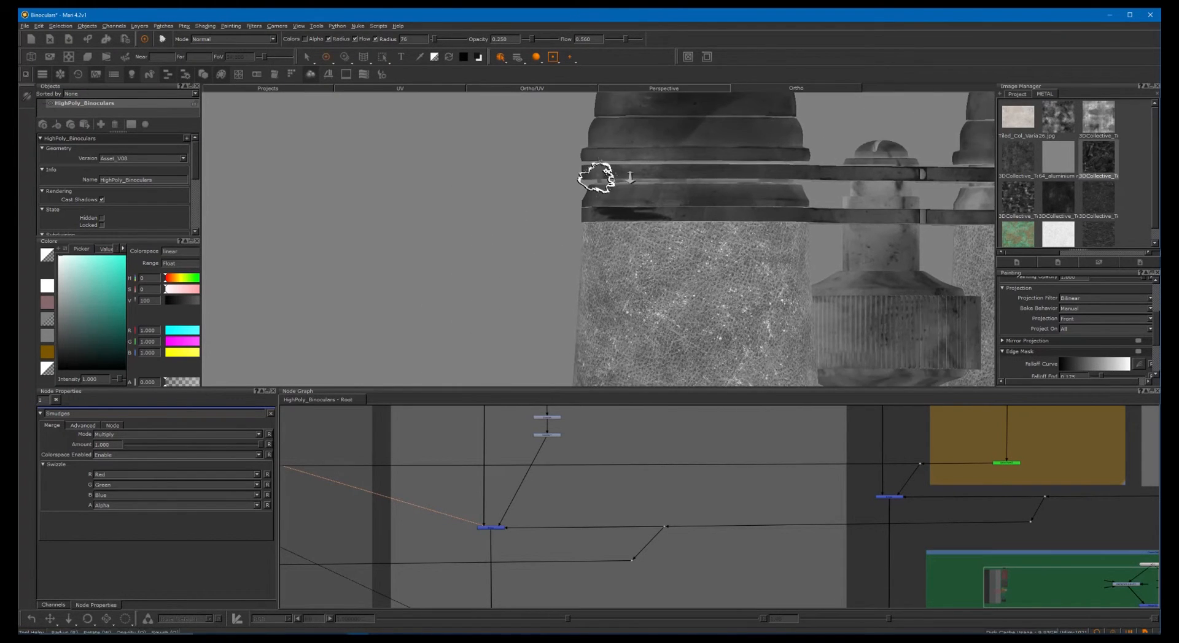
Examine the worn brass patches on the metal rim above the leather, ending on a view of both eyepieces
right_click_drag(655, 159, 758, 161, "alt")
left_click_drag(785, 160, 663, 227, "alt")
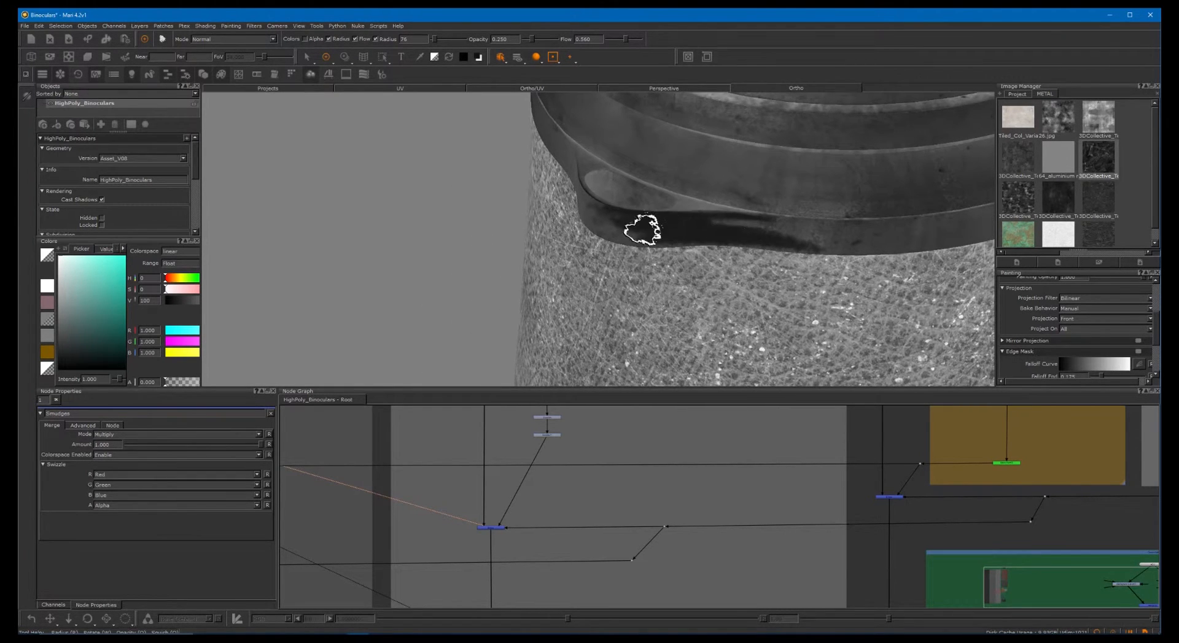
right_click_drag(804, 226, 691, 233, "alt")
middle_click_drag(826, 239, 556, 265, "alt")
left_click_drag(620, 209, 645, 270, "alt")
middle_click_drag(645, 271, 740, 265, "alt")
left_click_drag(740, 264, 632, 241, "alt")
right_click_drag(631, 242, 671, 303, "alt")
Compare with the reference photo's brass edges around the hinge and focus wheel, and return to the project
left_click(445, 639)
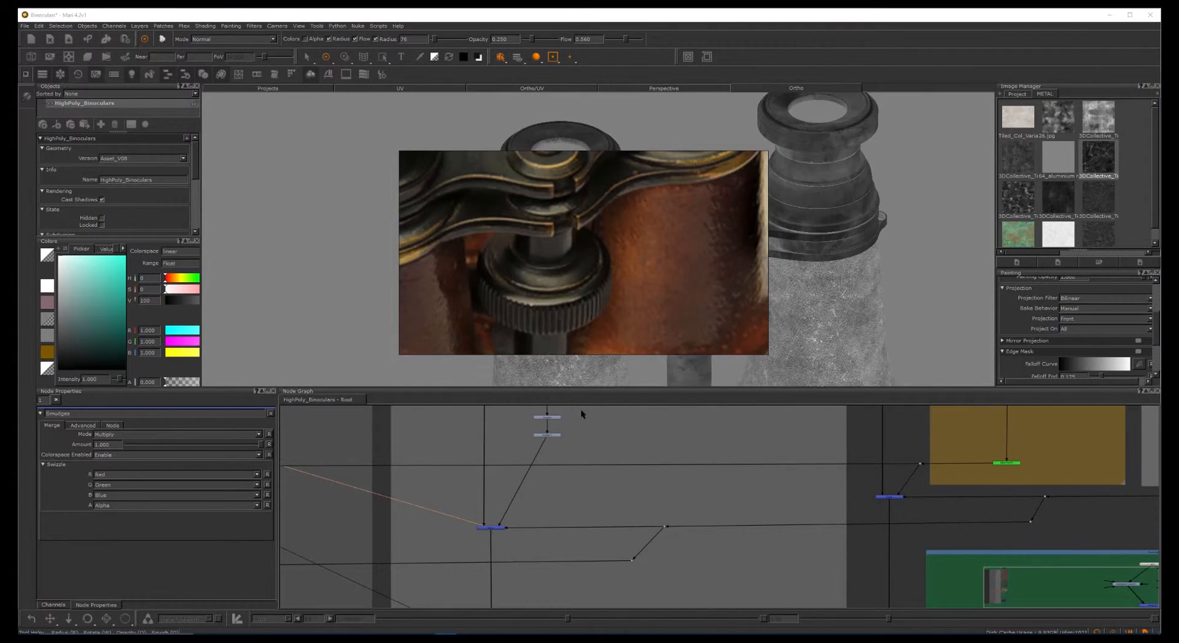
middle_click_drag(569, 213, 646, 281)
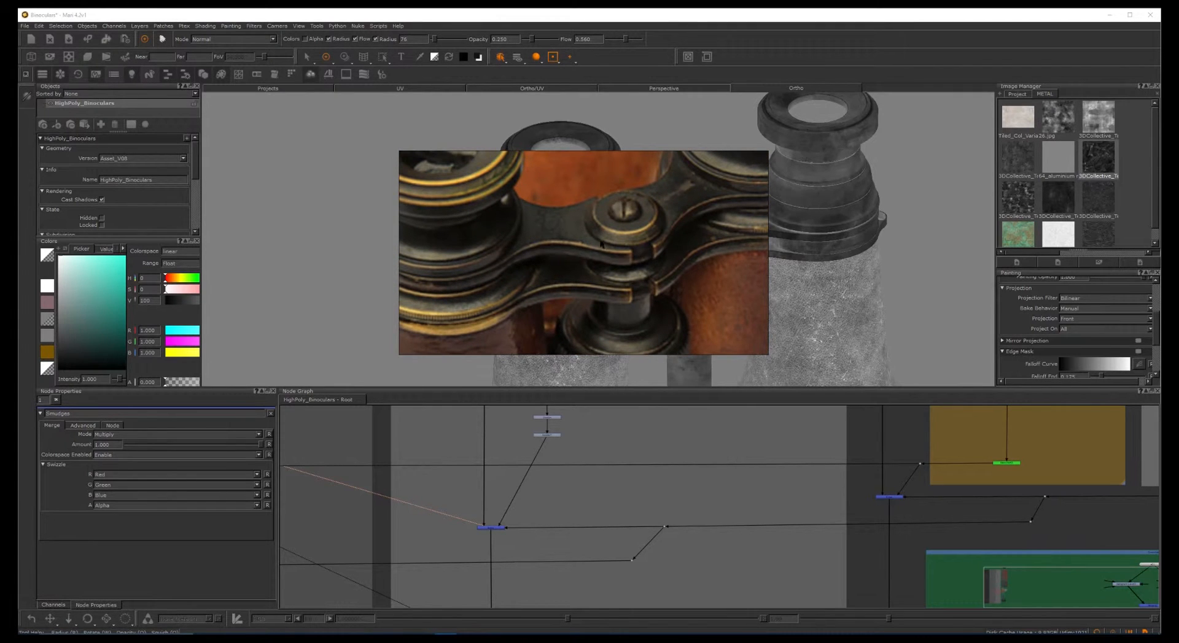
left_click(796, 17)
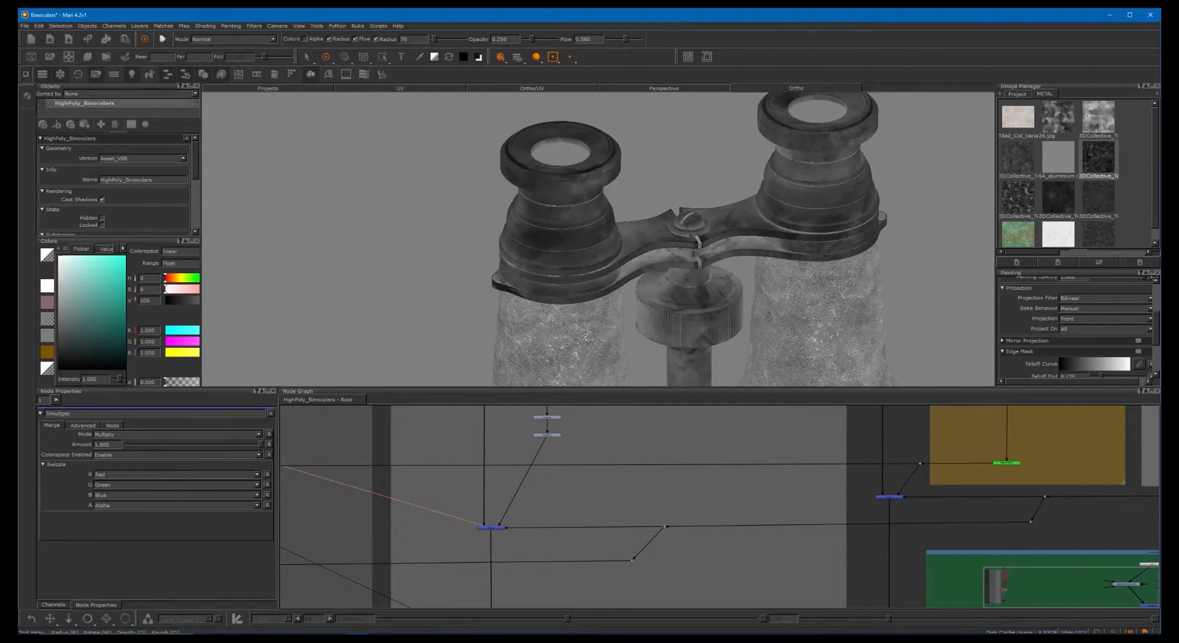
Follow the ROUGH column down to the next merge and preview its source node in the Green Patina group
middle_click_drag(707, 520, 627, 461)
middle_click_drag(657, 546, 719, 469)
middle_click_drag(844, 461, 710, 477)
scroll(710, 476, "down", 3)
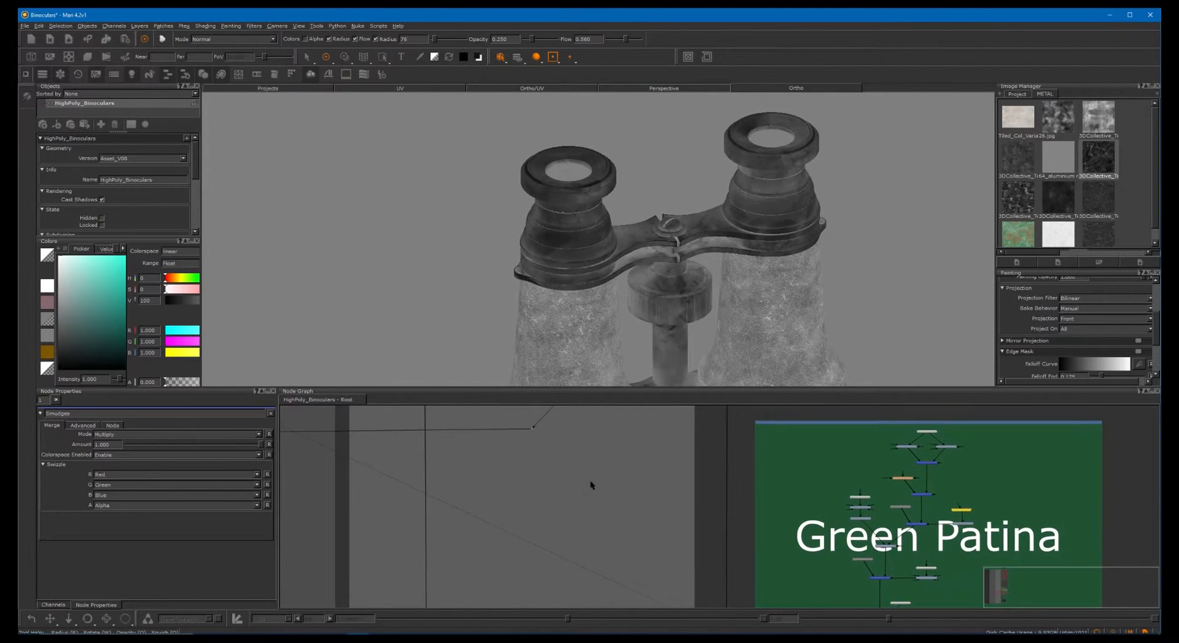
middle_click_drag(687, 528, 657, 460)
scroll(657, 459, "up", 2)
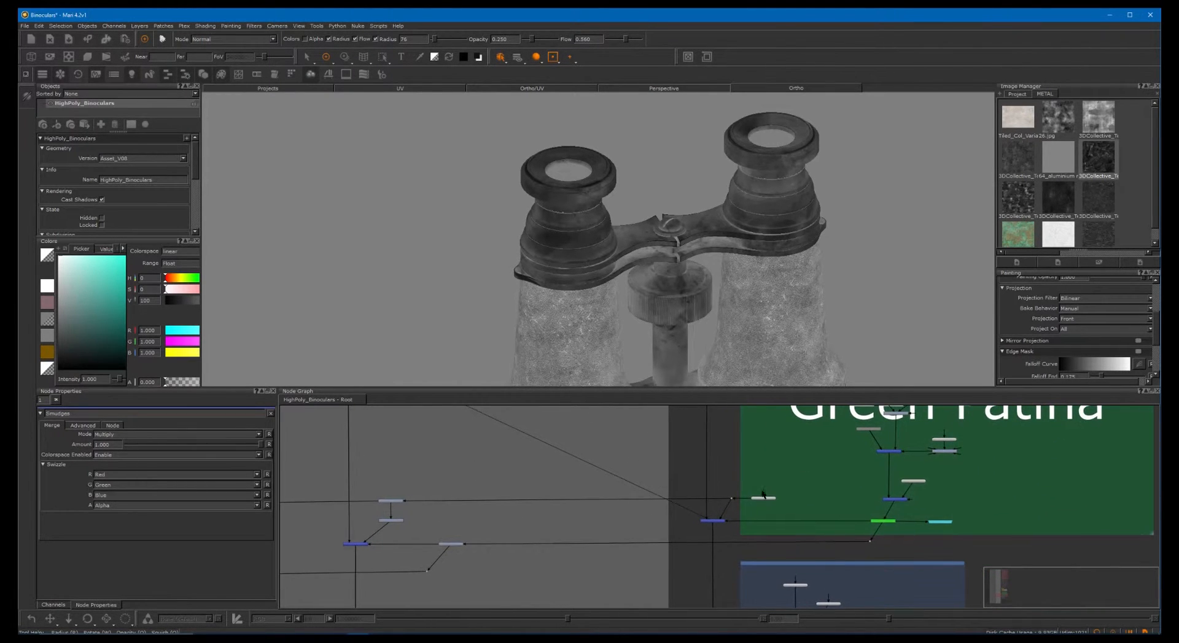
scroll(774, 504, "up", 3)
left_click(812, 506)
left_click(722, 480)
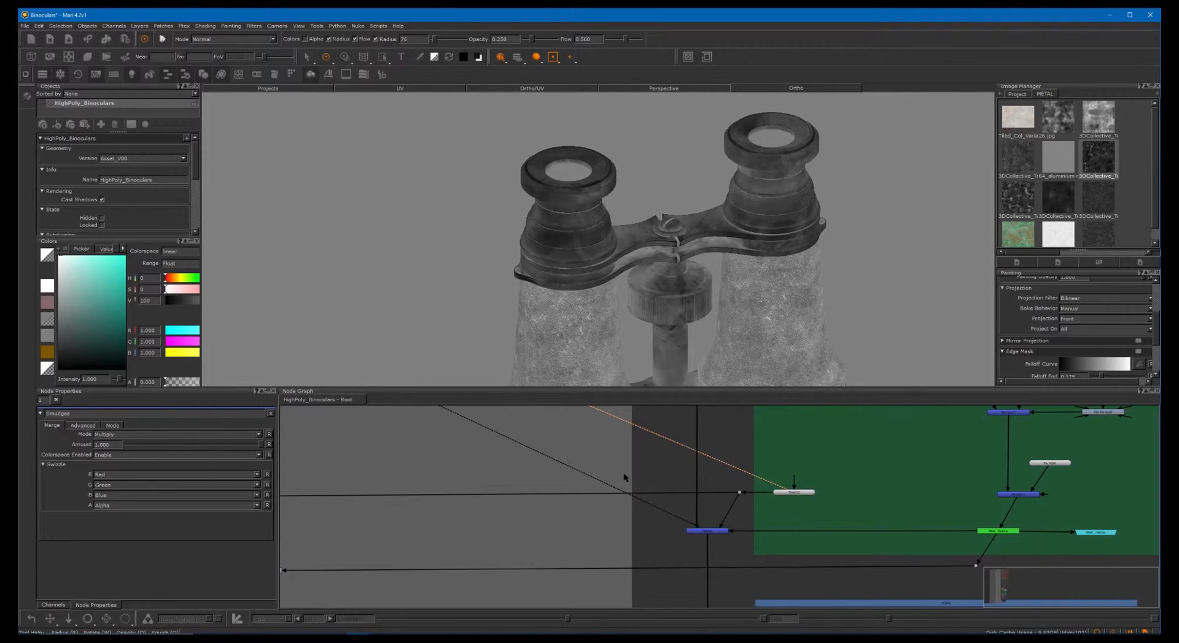
Preview the two nodes that remap the green patina source for roughness and examine the result close up on the bridge
middle_click_drag(626, 470, 1013, 455)
left_click(548, 482)
key("1")
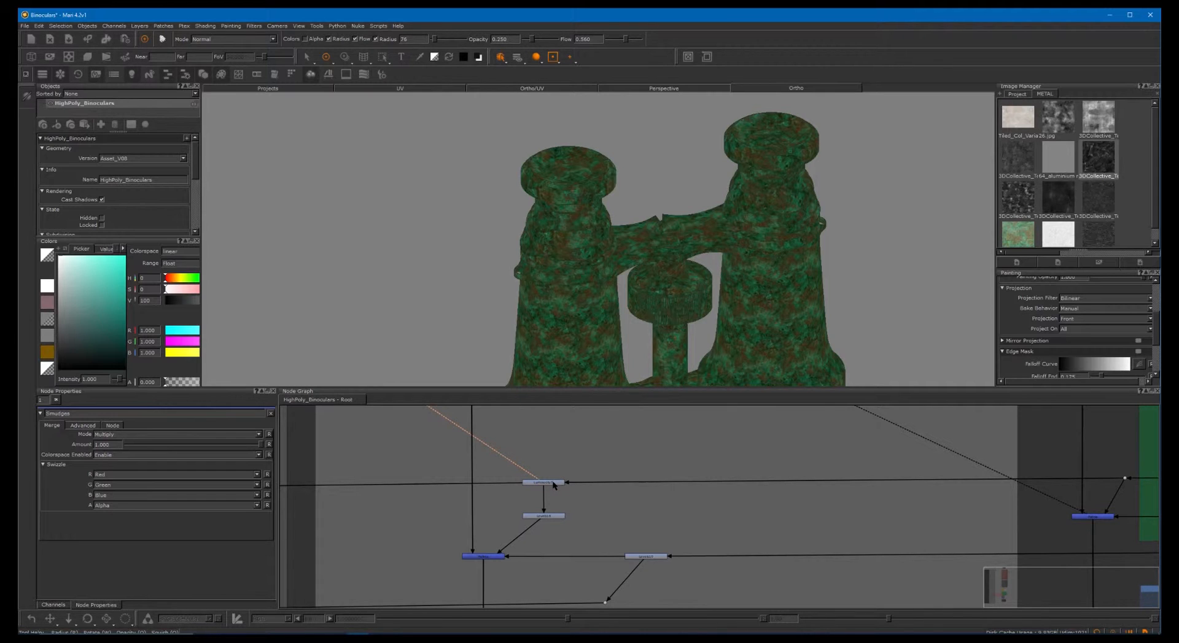
left_click(549, 516)
key("1")
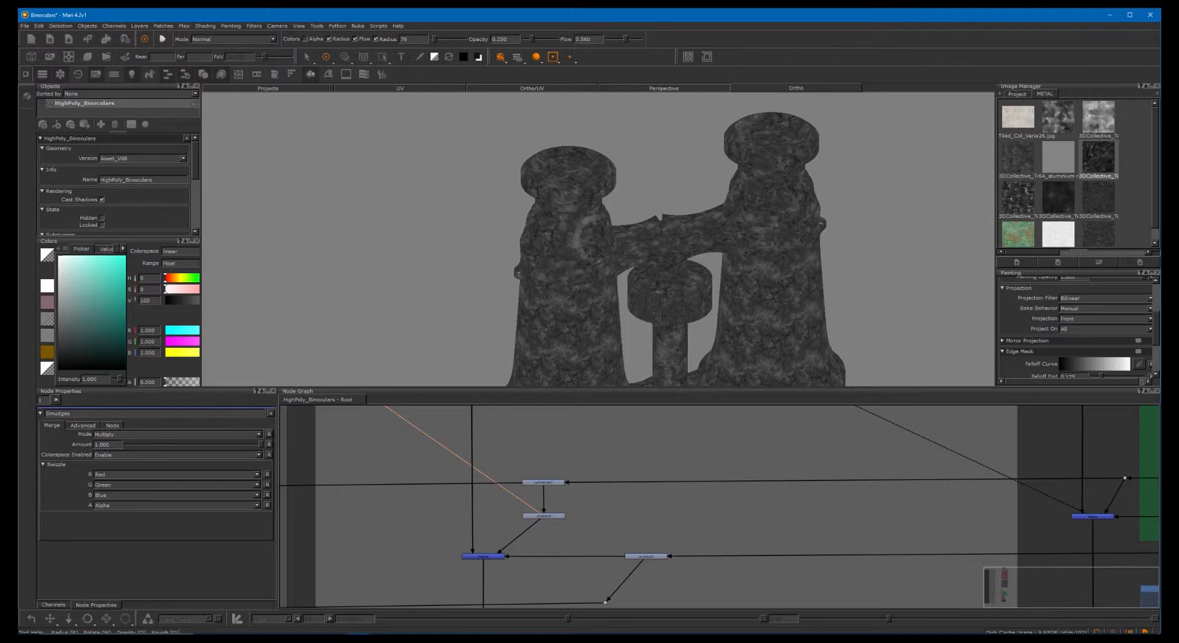
scroll(718, 223, "up", 2)
middle_click_drag(837, 201, 642, 254, "alt")
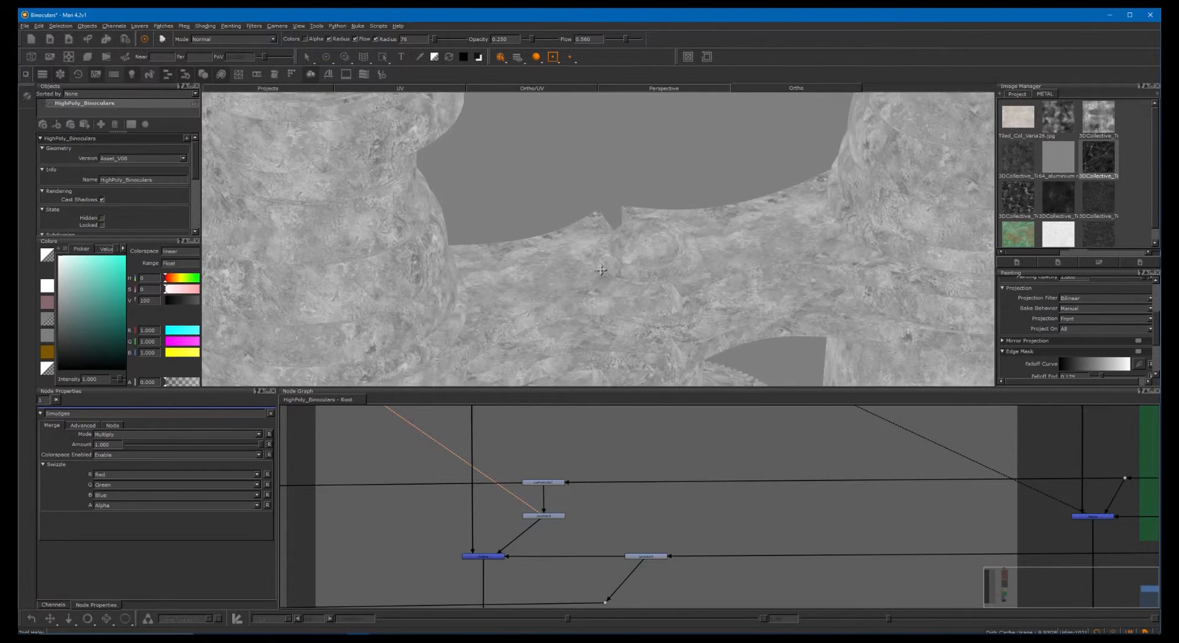
left_click_drag(634, 258, 622, 271, "alt")
Trace the patina merge's mask input to the green output node of the Green Patina group and preview that mask
middle_click_drag(623, 519, 359, 496)
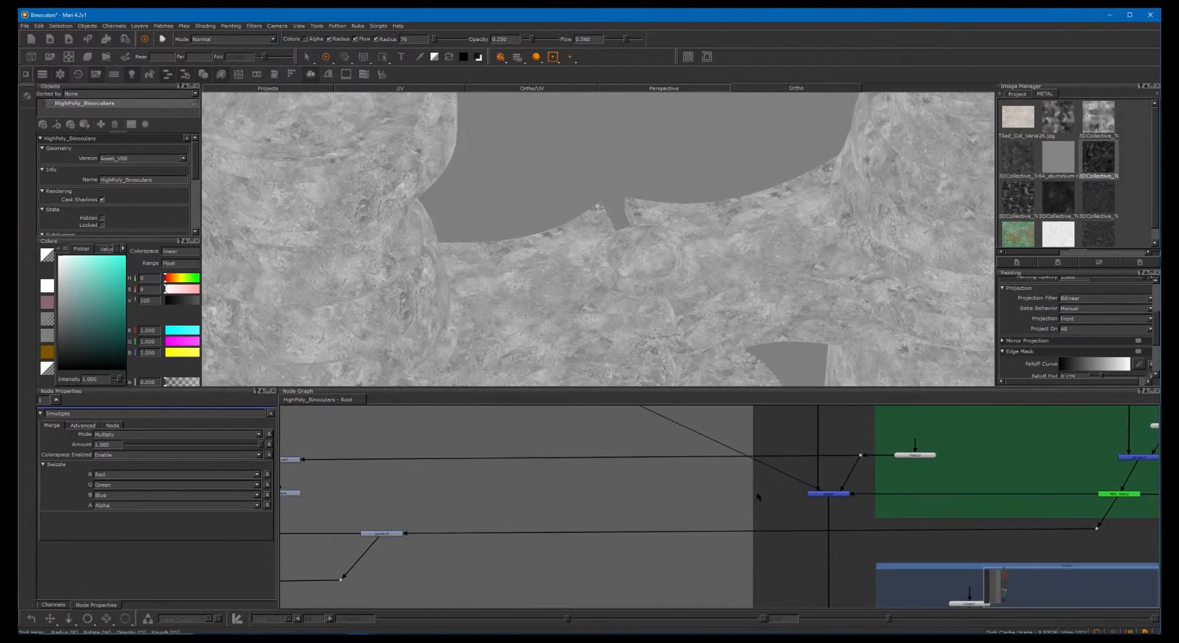
middle_click_drag(873, 487, 521, 500)
scroll(710, 500, "down", 4)
middle_click_drag(710, 489, 645, 526)
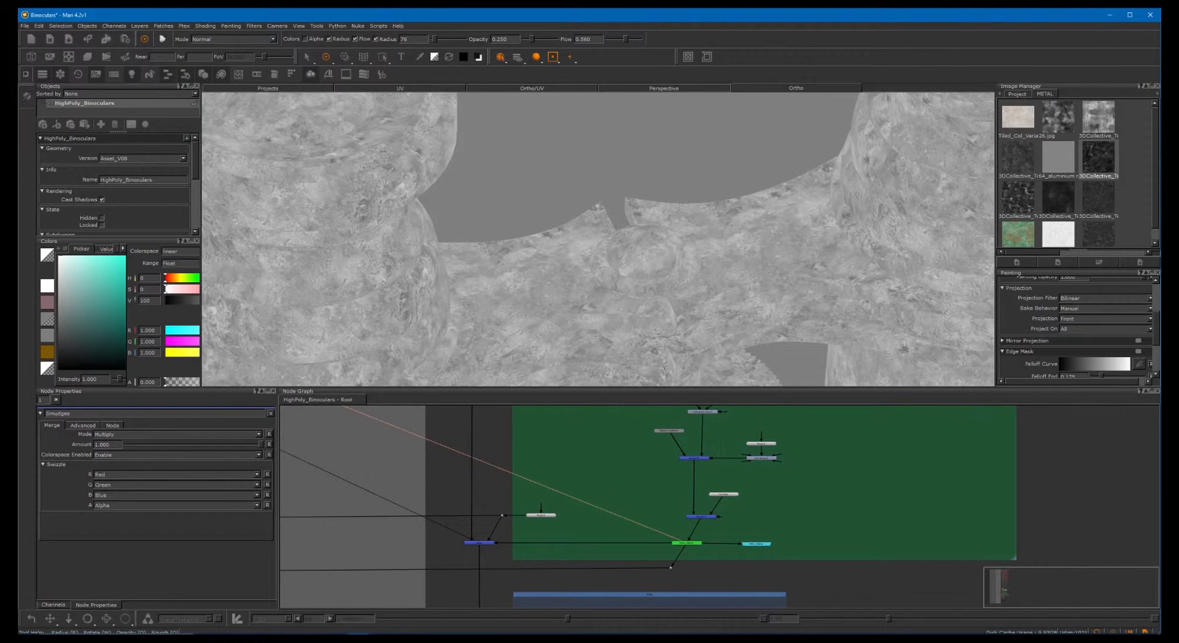
middle_click_drag(614, 483, 688, 404)
middle_click_drag(691, 492, 1032, 487)
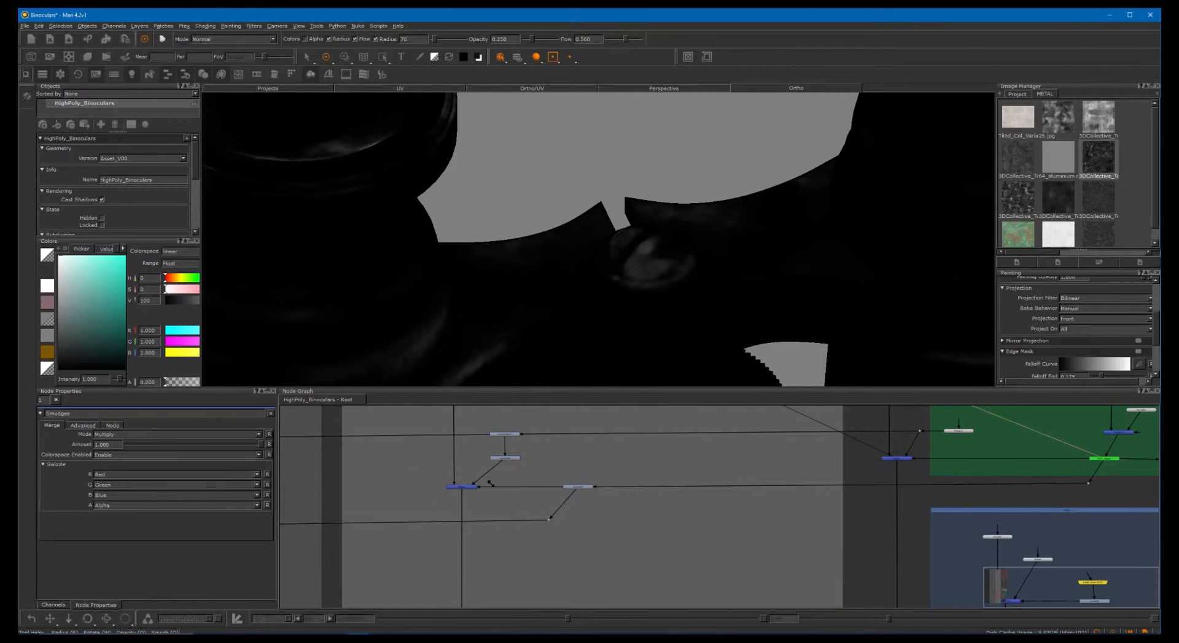
Preview the node that adjusts the patina mask just before it enters the ROUGH column's merge
scroll(565, 481, "up", 1)
scroll(750, 466, "up", 2)
middle_click_drag(663, 484, 796, 499)
left_click(660, 494)
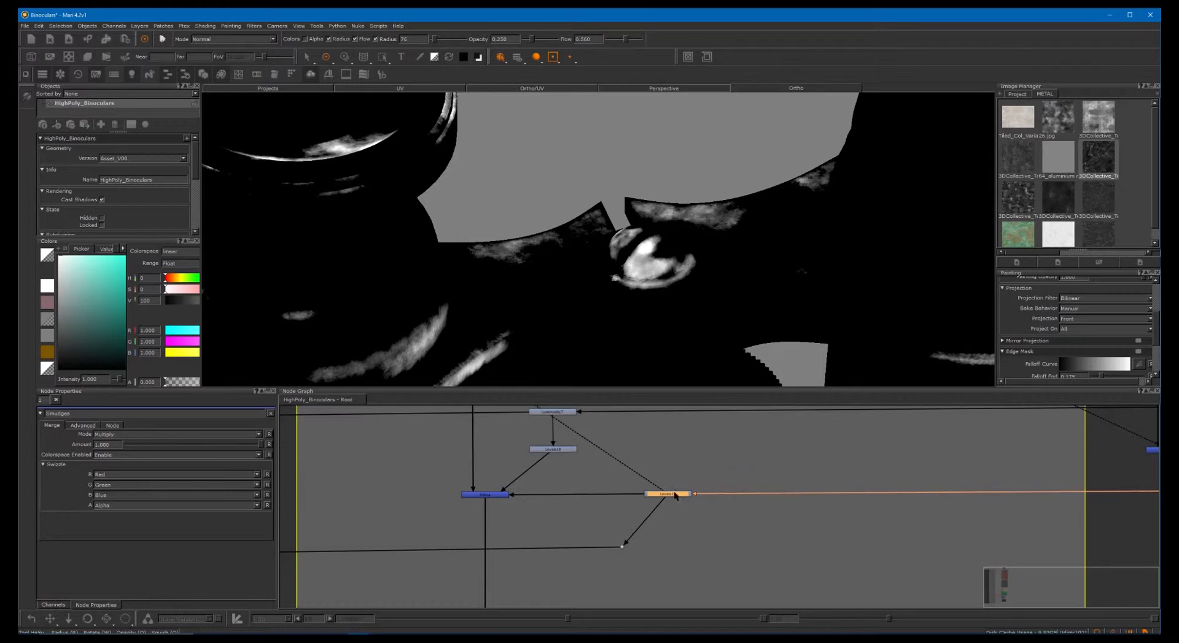
Preview the merge layering the patina roughness on the bridge and screw, and select its mask-adjusting node
left_click(468, 501)
key("v")
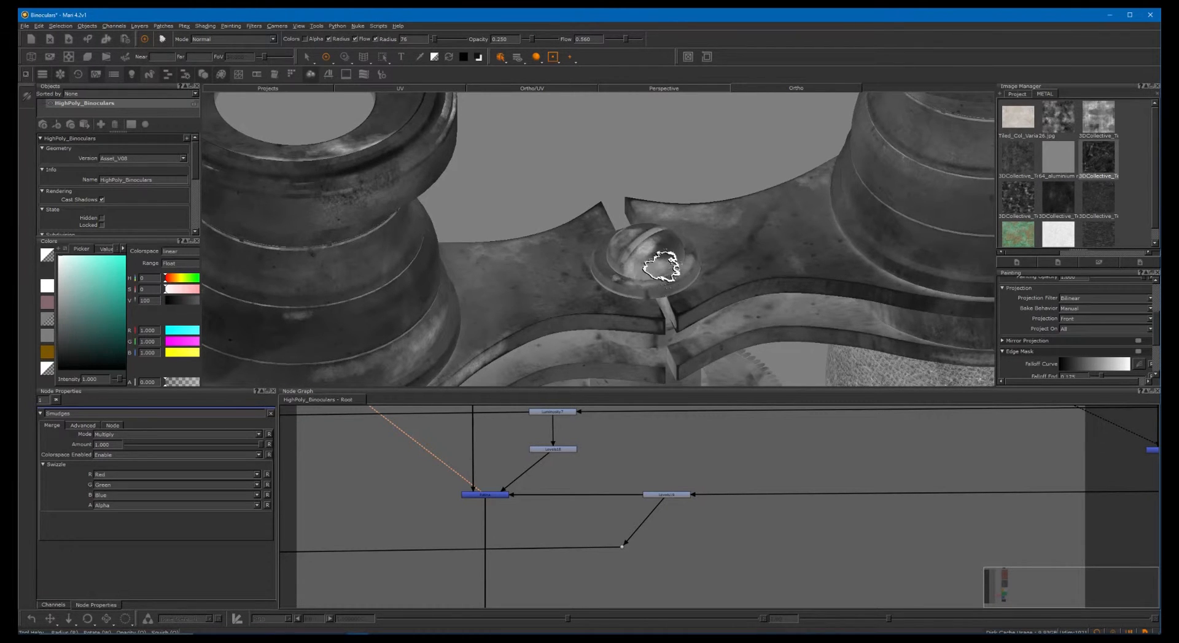
left_click_drag(636, 468, 683, 506)
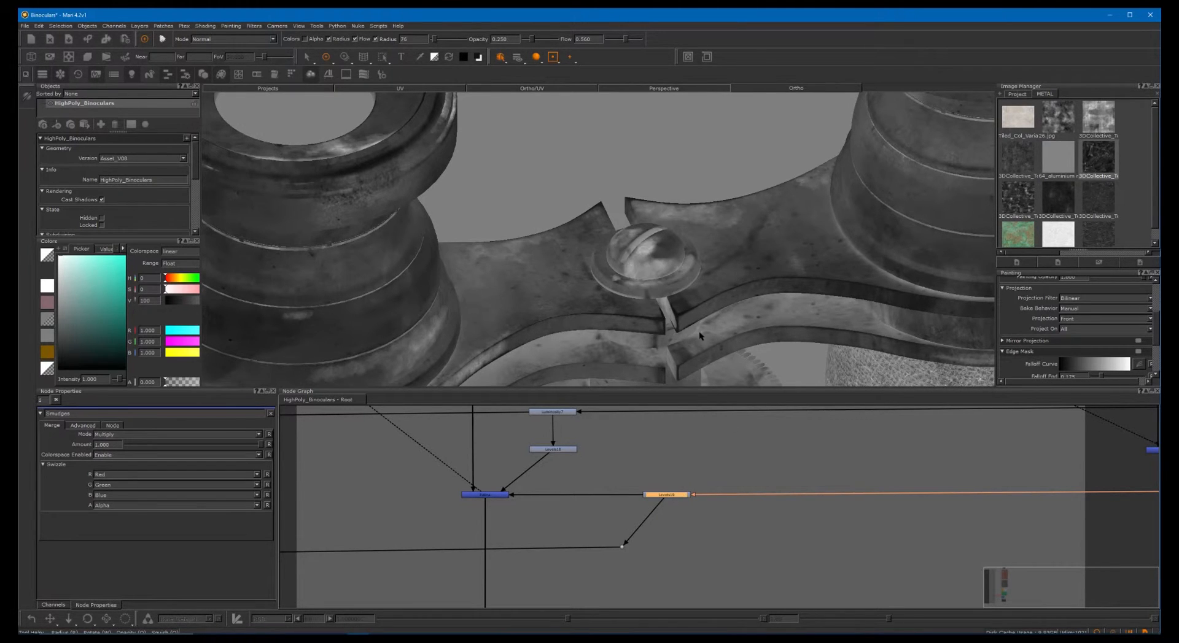
left_click_drag(669, 495, 672, 498)
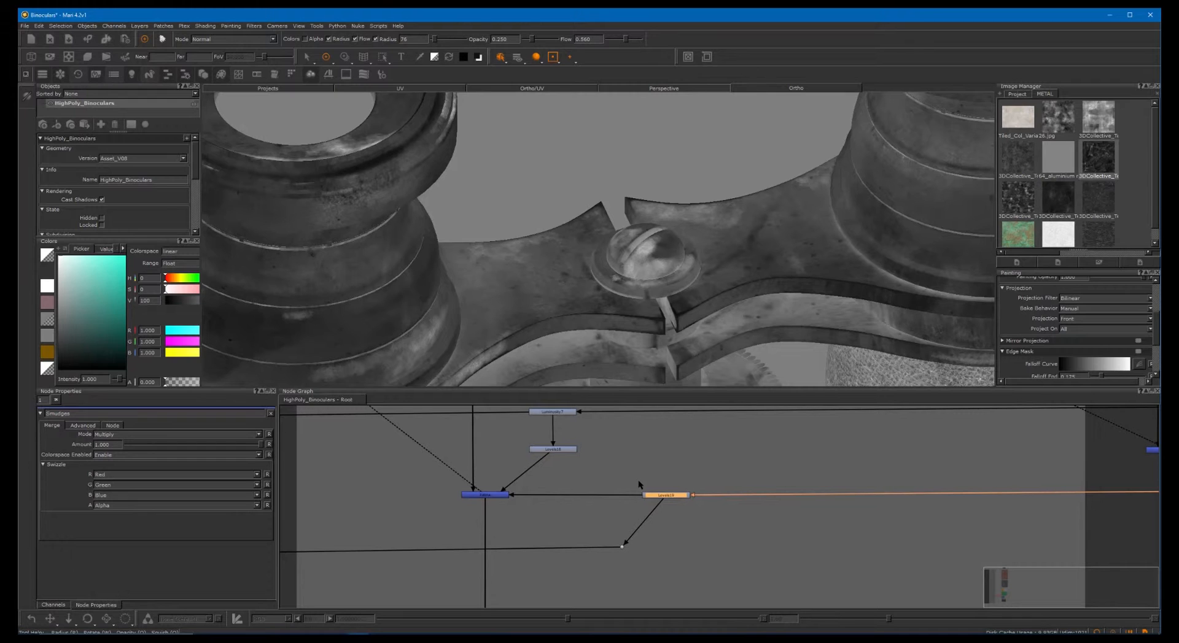
Follow the ROUGH column down to the next node chain and trace its source to the merge in the blue group
middle_click_drag(708, 470, 768, 425, "alt")
right_click_drag(768, 426, 679, 485, "alt")
middle_click_drag(786, 482, 619, 477, "alt")
right_click_drag(618, 476, 579, 520, "alt")
middle_click_drag(656, 522, 635, 439, "alt")
middle_click_drag(700, 479, 802, 450, "alt")
right_click_drag(754, 476, 929, 450, "alt")
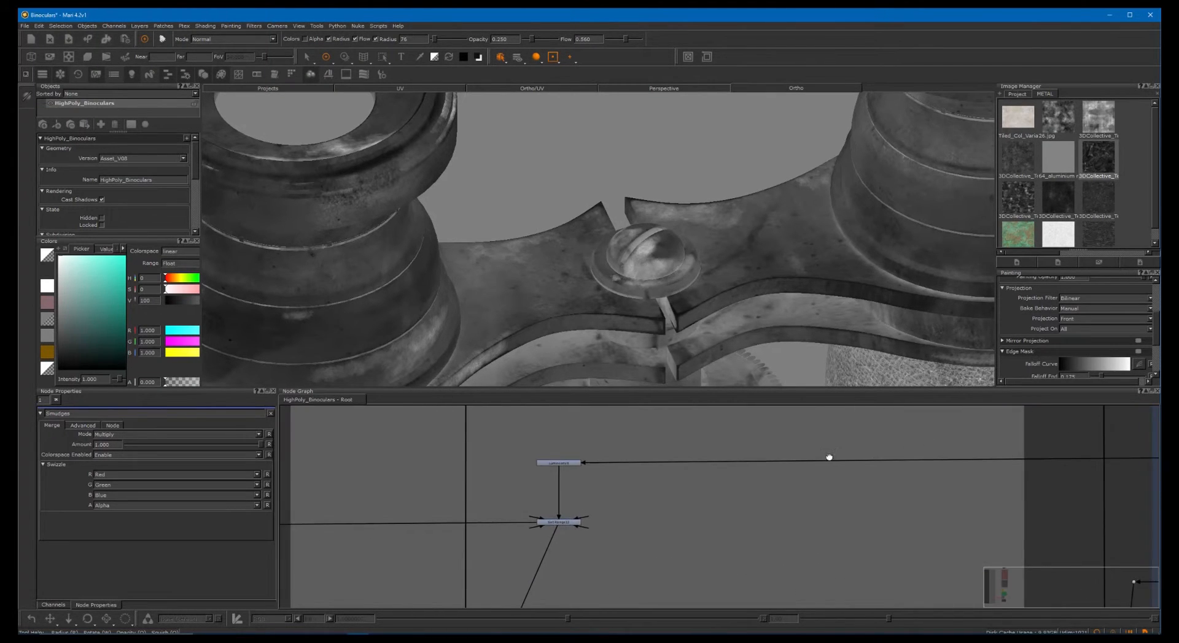
middle_click_drag(929, 449, 508, 479, "alt")
right_click_drag(864, 489, 887, 491, "alt")
middle_click_drag(750, 479, 1079, 466, "alt")
right_click_drag(636, 483, 570, 506, "alt")
middle_click_drag(564, 512, 631, 492, "alt")
middle_click_drag(800, 476, 559, 511, "alt")
right_click_drag(749, 516, 821, 505, "alt")
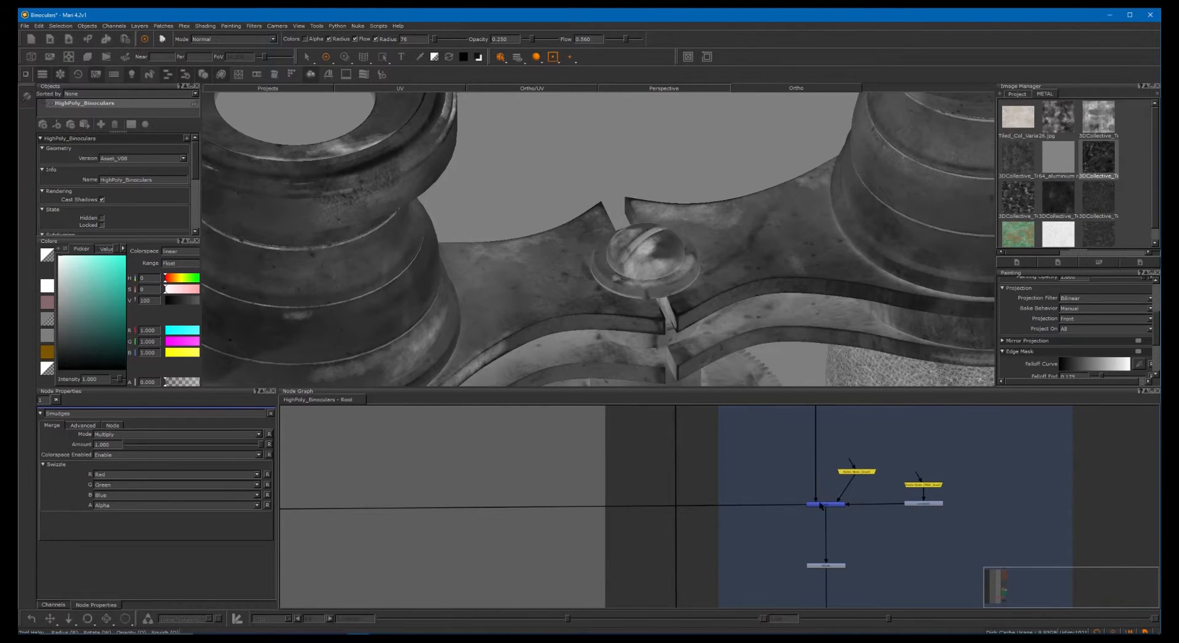
left_click(825, 505)
Preview the upper node of the chain fed by the blue group and examine it on the eyepiece lenses
middle_click_drag(693, 470, 1117, 449, "alt")
key("v")
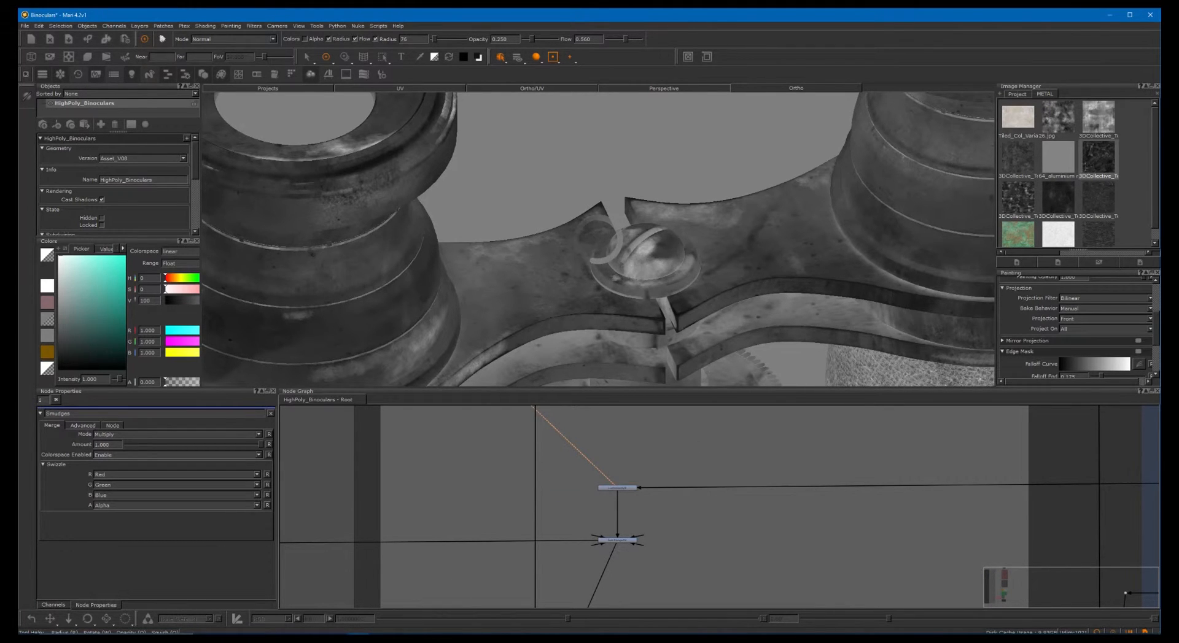
right_click_drag(615, 298, 424, 297, "alt")
left_click_drag(512, 302, 543, 259, "alt")
mouse_move(543, 259)
middle_mouse_down("alt")
mouse_move(610, 245)
mouse_move(558, 242)
middle_mouse_up("alt")
right_click_drag(558, 242, 665, 231, "alt")
left_click_drag(666, 231, 590, 235, "alt")
middle_click_drag(546, 299, 545, 311, "alt")
right_click_drag(551, 274, 528, 293, "alt")
middle_click_drag(550, 377, 543, 319, "alt")
Preview the lower node of the same chain and examine it on the lenses and bridge
left_click(615, 541)
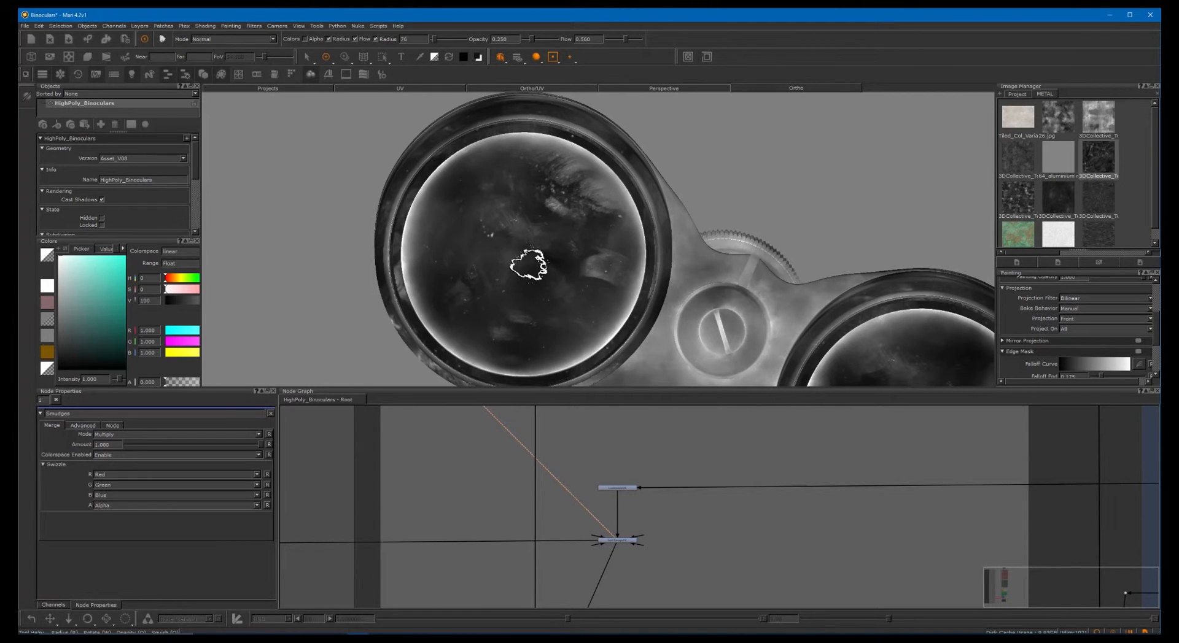
left_click_drag(589, 262, 547, 273, "alt")
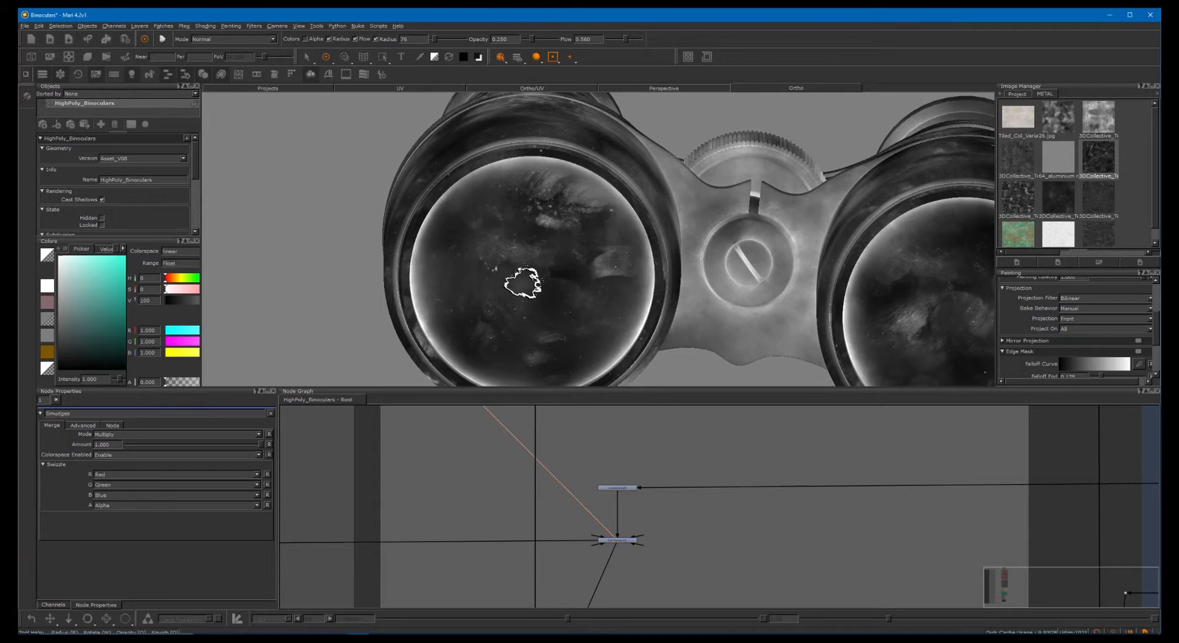
Examine the lower barrels and lenses, follow the ROUGH column to its next merge, and preview the lens mask feeding it
mouse_move(529, 284)
left_mouse_down("alt")
mouse_move(499, 231)
mouse_move(516, 297)
mouse_move(506, 296)
left_mouse_up("alt")
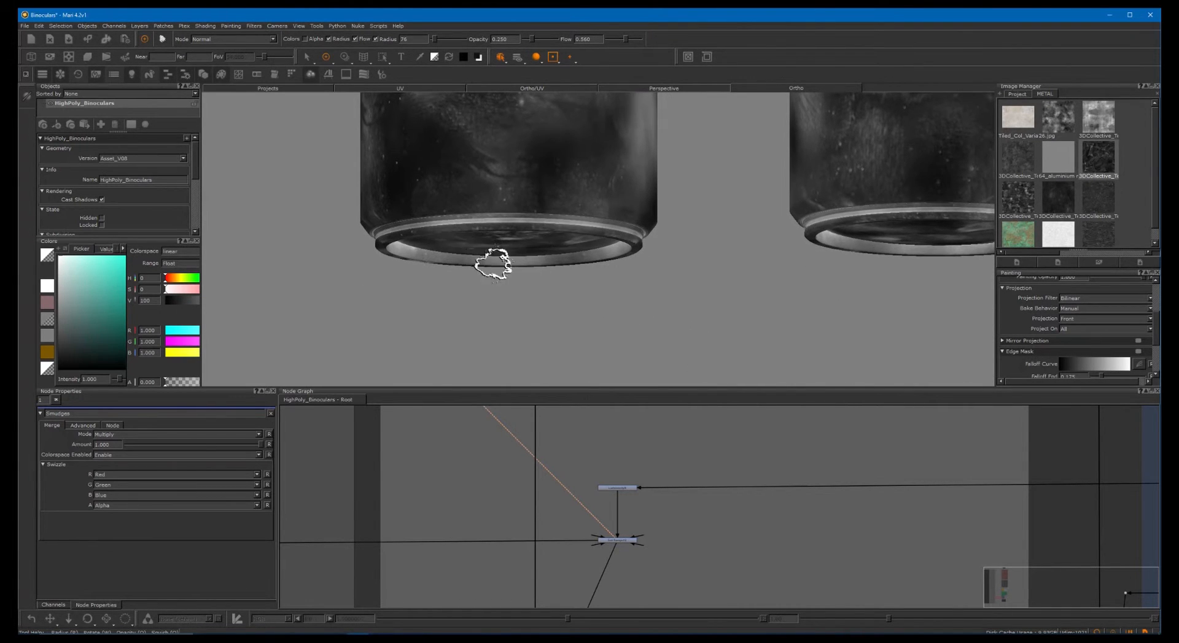
mouse_move(500, 258)
left_mouse_down("alt")
mouse_move(603, 245)
mouse_move(618, 230)
left_mouse_up("alt")
middle_click_drag(671, 525, 676, 443)
middle_click_drag(690, 503, 710, 420)
scroll(731, 481, "down", 2)
middle_click_drag(970, 481, 801, 488)
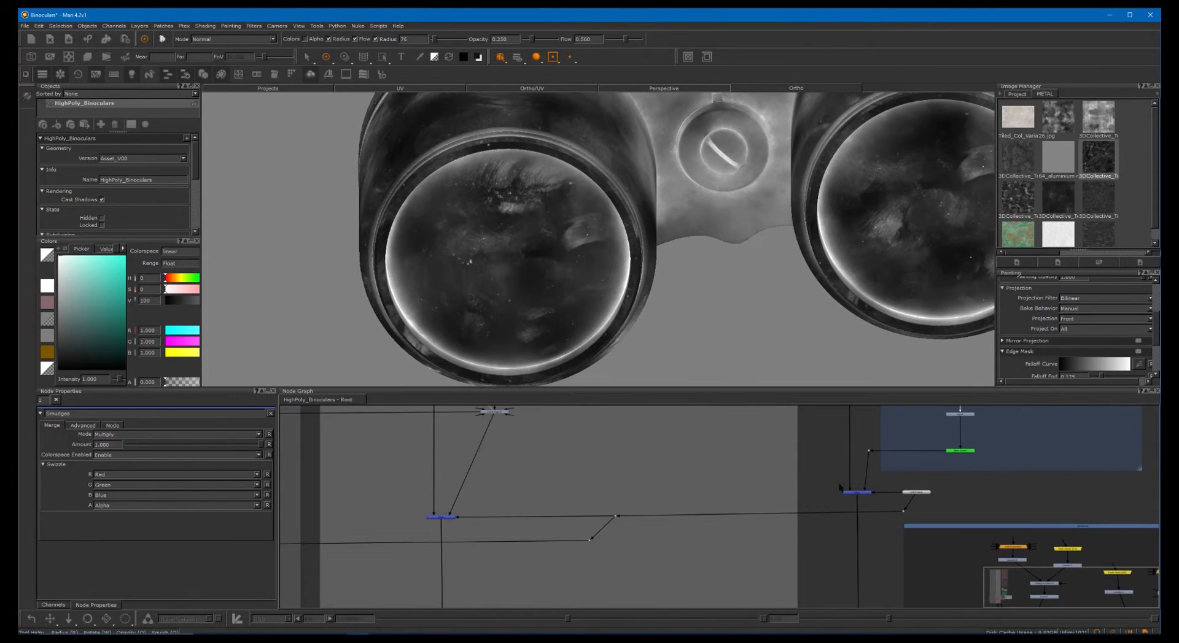
left_click(914, 493)
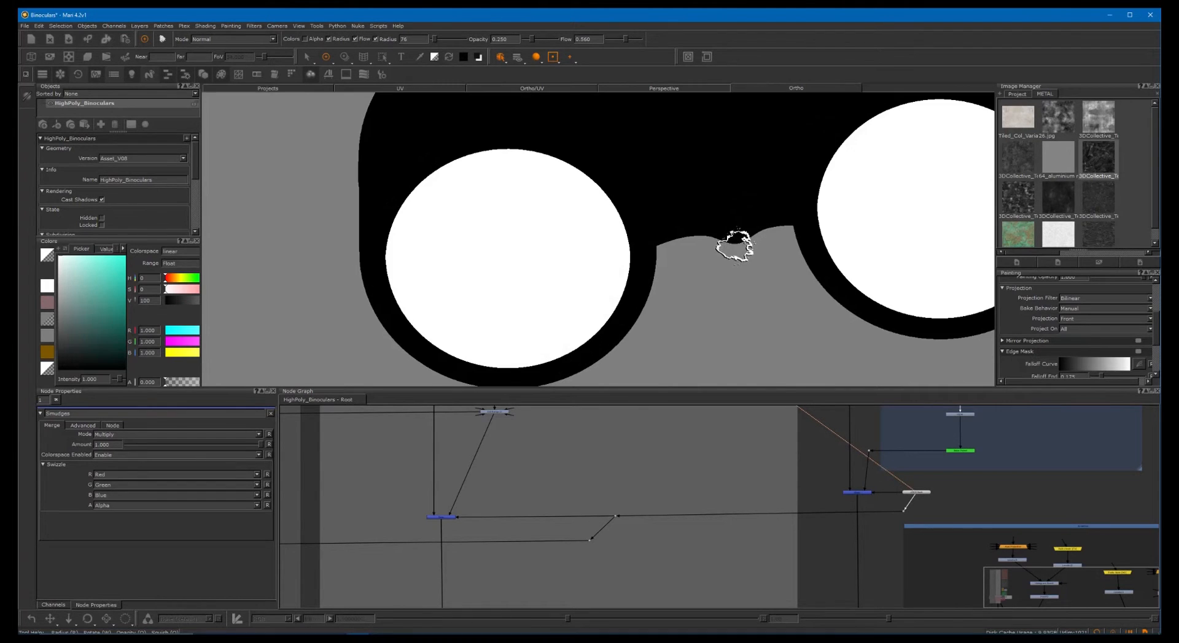
Preview the ROUGH column merge that uses the lens mask and examine it over the whole binoculars
left_click(447, 518)
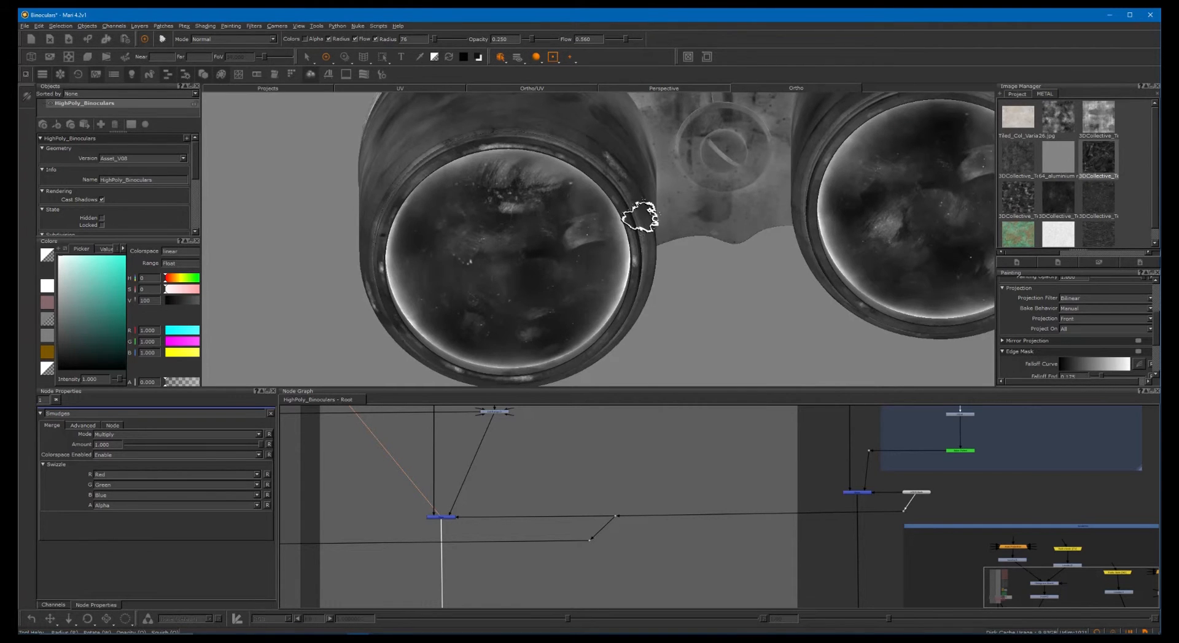
right_click_drag(683, 231, 561, 215, "alt")
left_click_drag(562, 215, 570, 261, "alt")
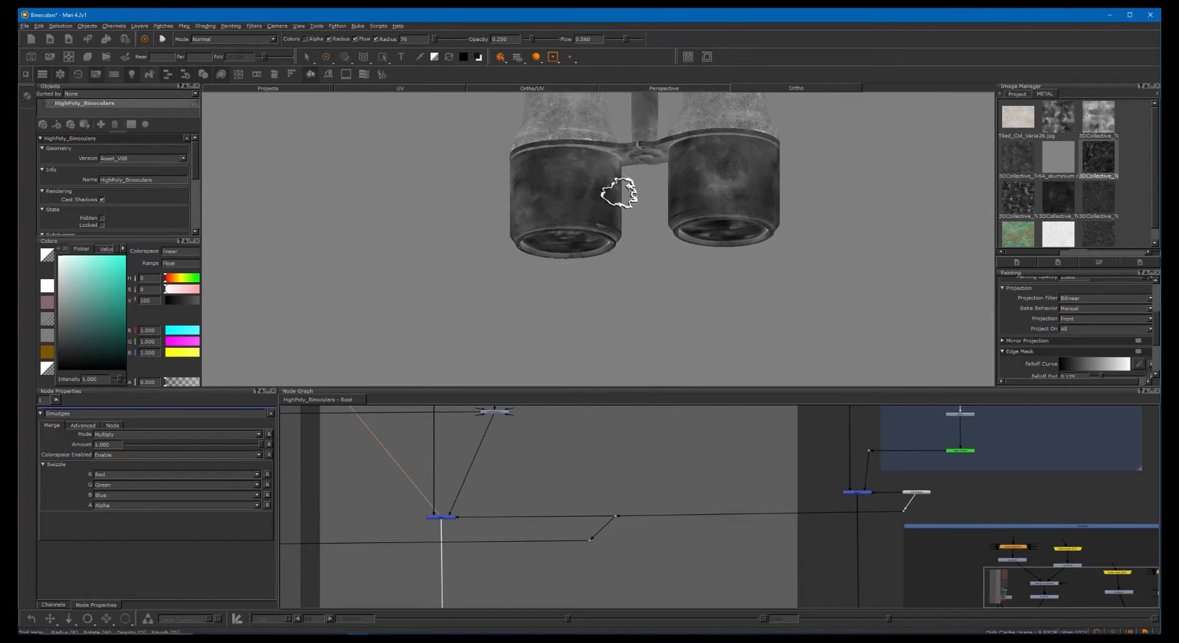
middle_click_drag(611, 148, 565, 264, "alt")
left_click_drag(564, 264, 568, 362, "alt")
middle_click_drag(566, 208, 565, 276, "alt")
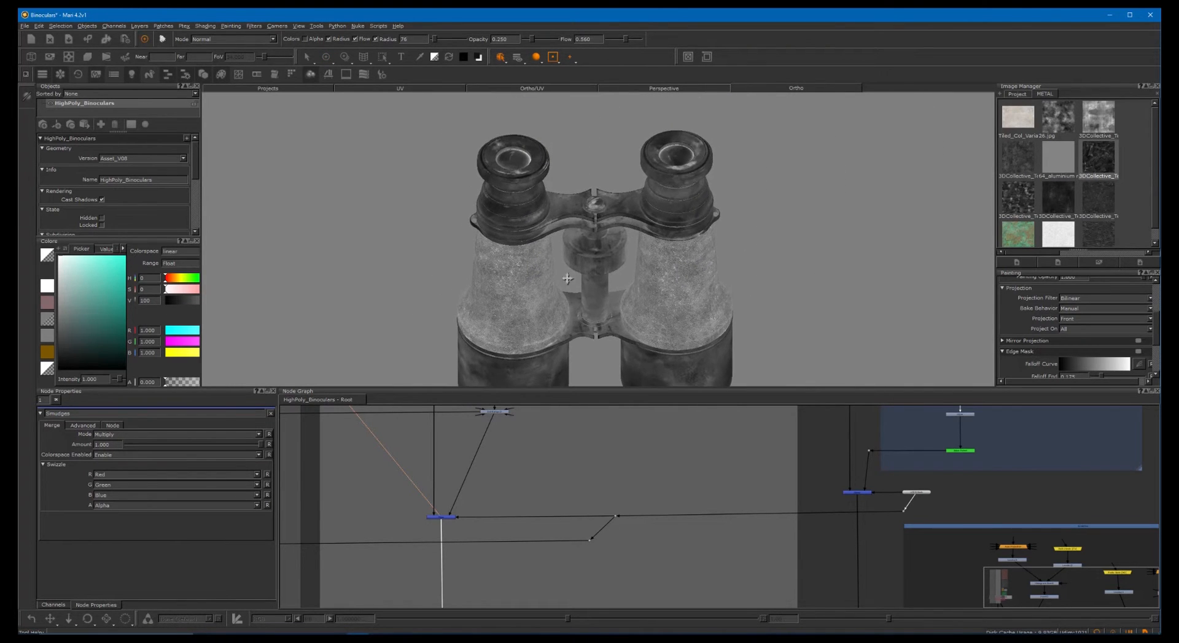
left_click_drag(566, 275, 591, 248, "alt")
middle_click_drag(591, 248, 598, 219, "alt")
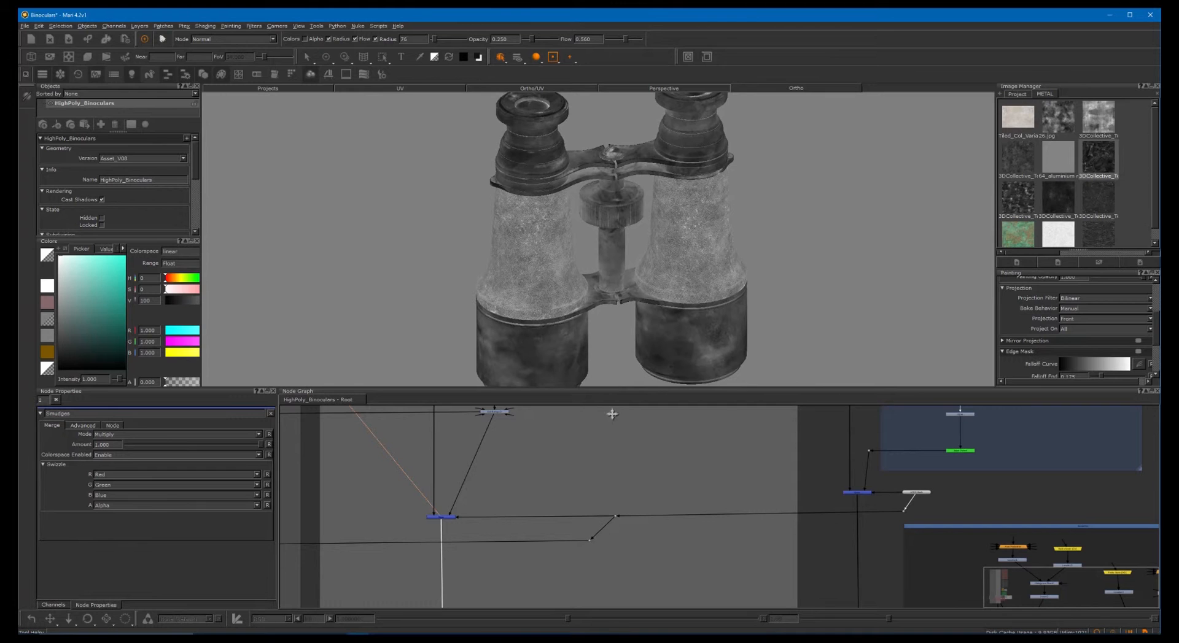
Follow the ROUGH column down to the chain fed by the Scratches group and preview the node entering its merge
right_click_drag(721, 456, 556, 474, "alt")
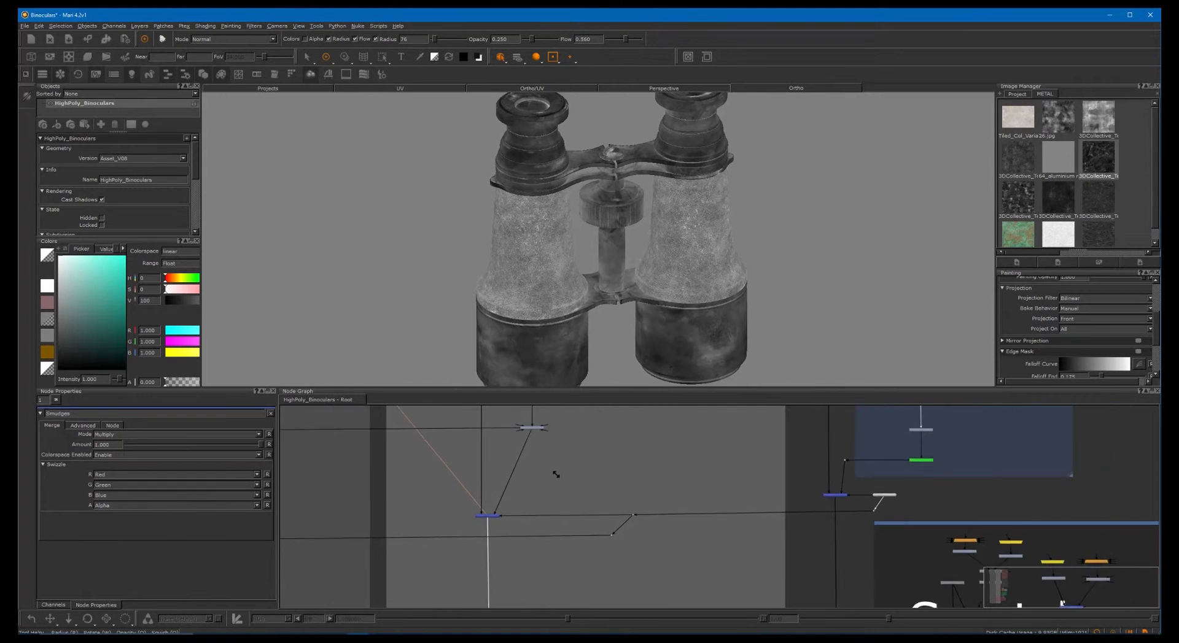
middle_click_drag(639, 461, 541, 496, "alt")
mouse_move(571, 447)
middle_mouse_down("alt")
mouse_move(568, 517)
mouse_move(518, 579)
mouse_move(584, 530)
middle_mouse_up("alt")
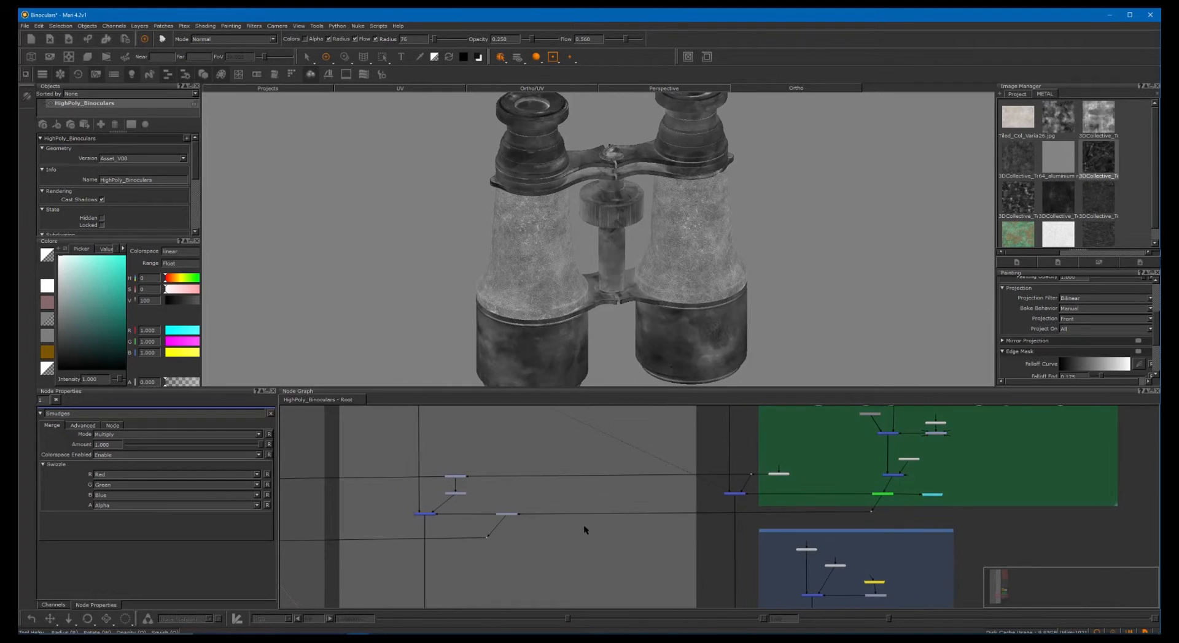
middle_click_drag(509, 546, 578, 524, "alt")
middle_click_drag(575, 569, 573, 470, "alt")
middle_click_drag(560, 552, 574, 476, "alt")
middle_click_drag(565, 578, 589, 446, "alt")
middle_click_drag(592, 523, 564, 432, "alt")
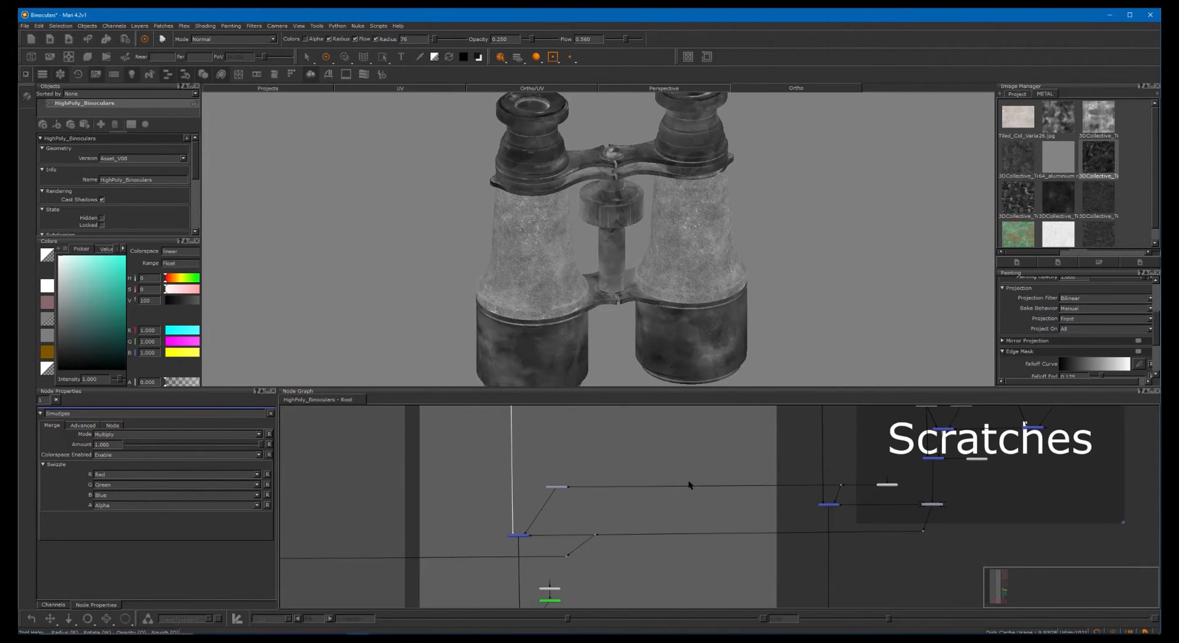
scroll(737, 478, "up", 2)
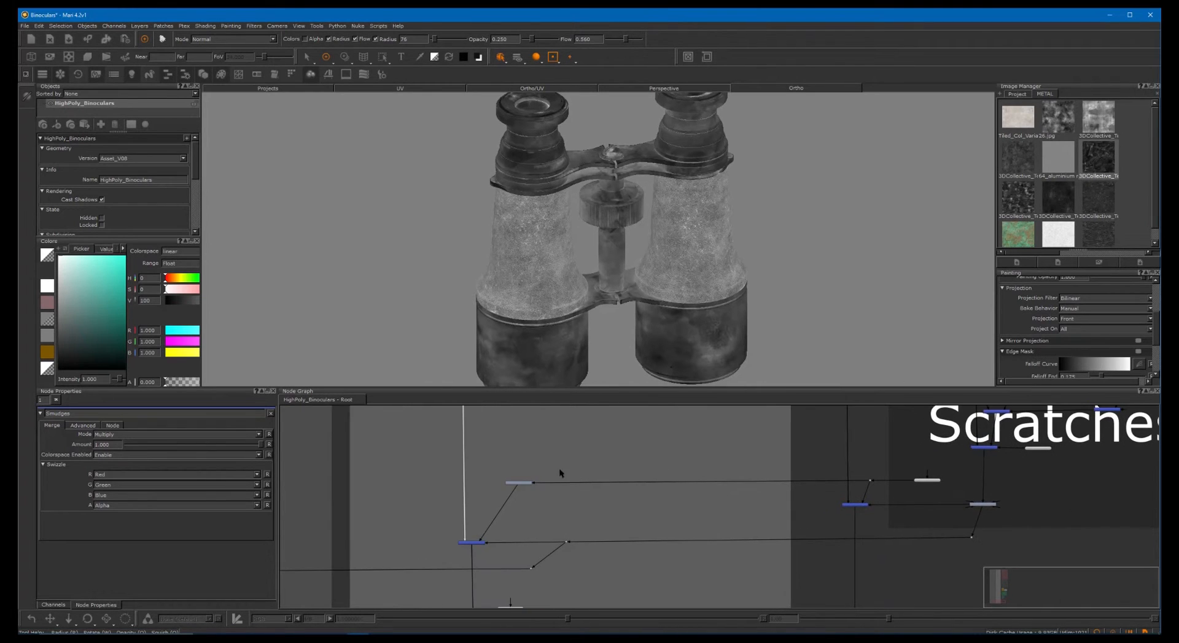
left_click(510, 484)
scroll(742, 473, "up", 3)
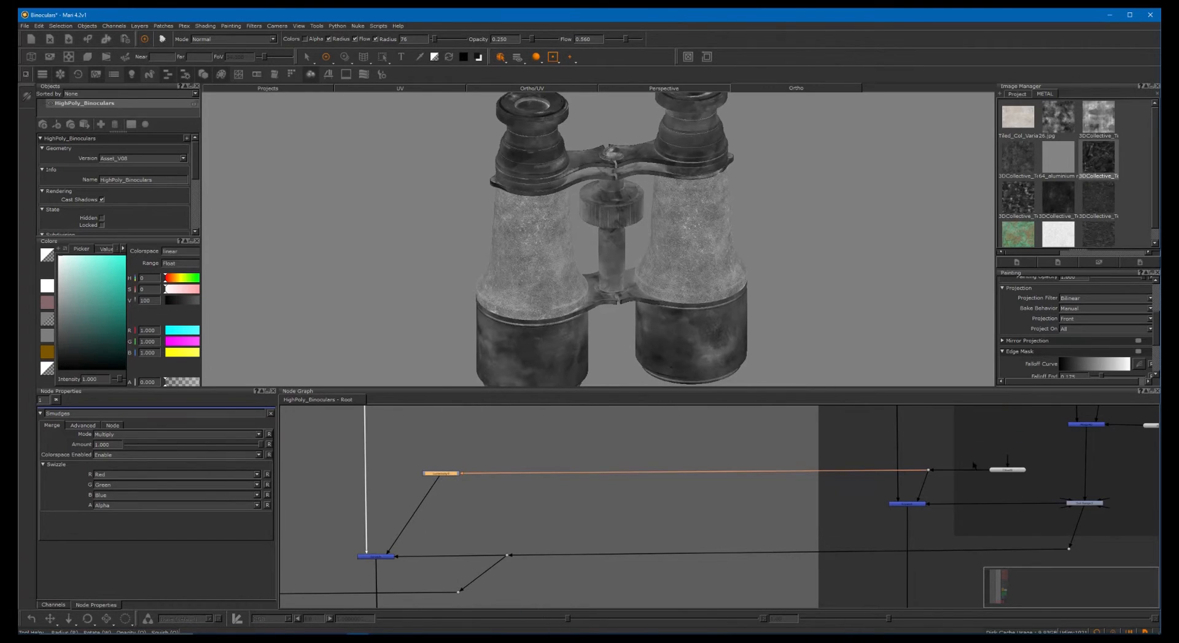
middle_click_drag(482, 472, 608, 468, "alt")
key("1")
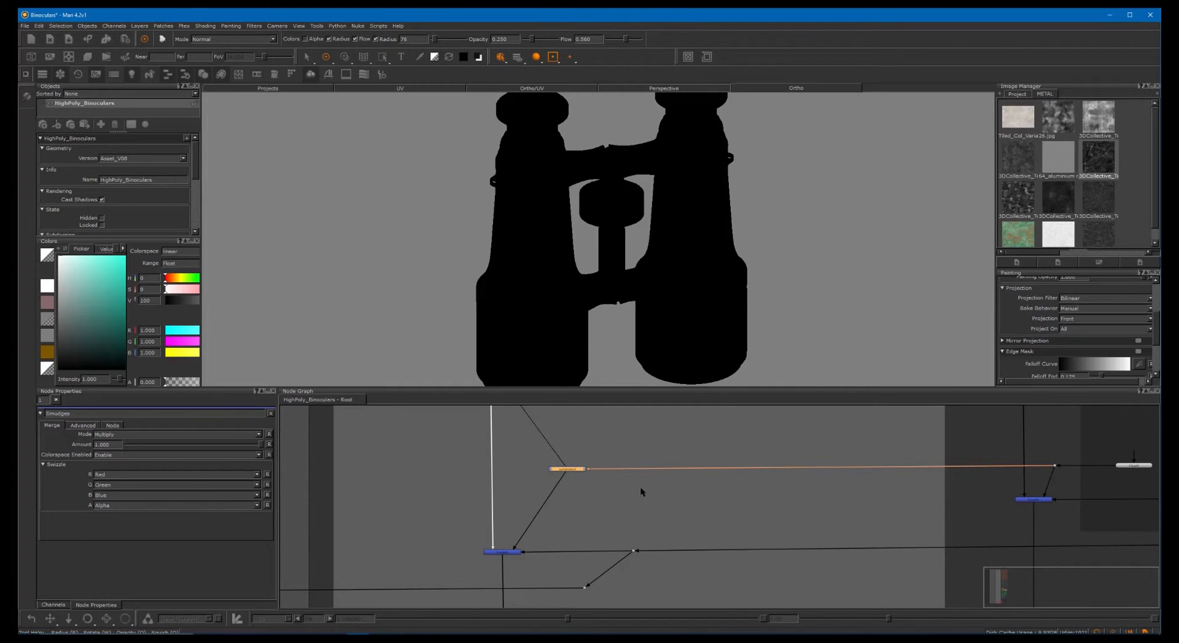
Preview the scratch mask node at the end of the Scratches group
middle_click_drag(618, 490, 547, 473)
scroll(556, 476, "down", 3)
left_click_drag(1019, 471, 1065, 506)
key("1")
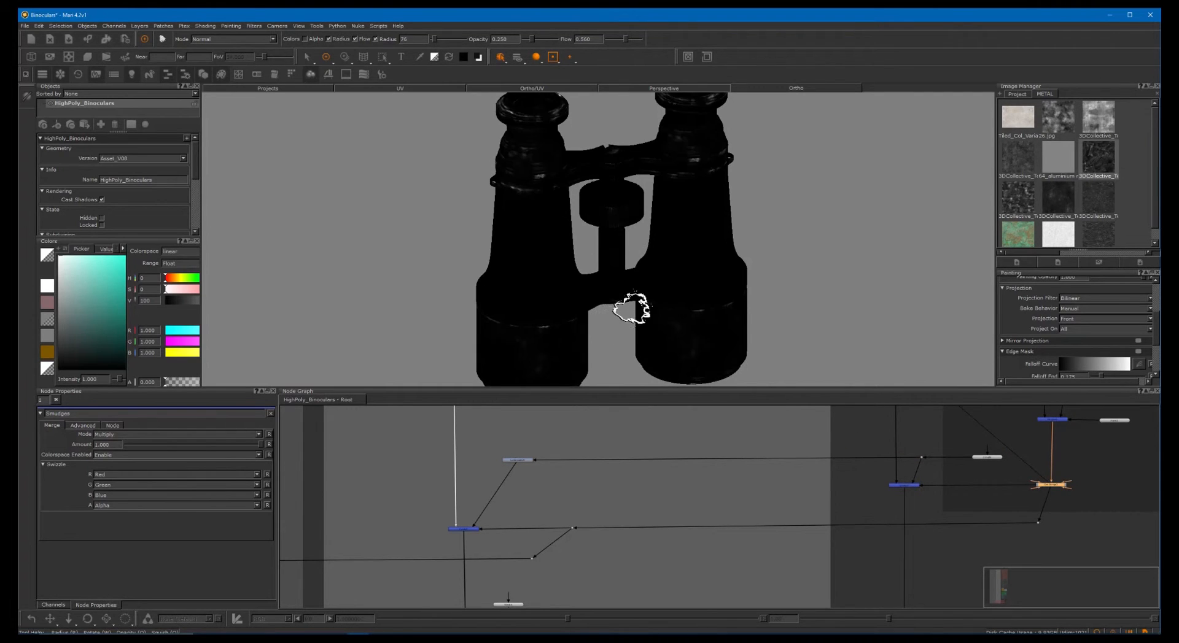
Preview the ROUGH column merge driven by the scratch mask and examine it up close on the eyepiece rings
left_click_drag(431, 522, 515, 537)
key("1")
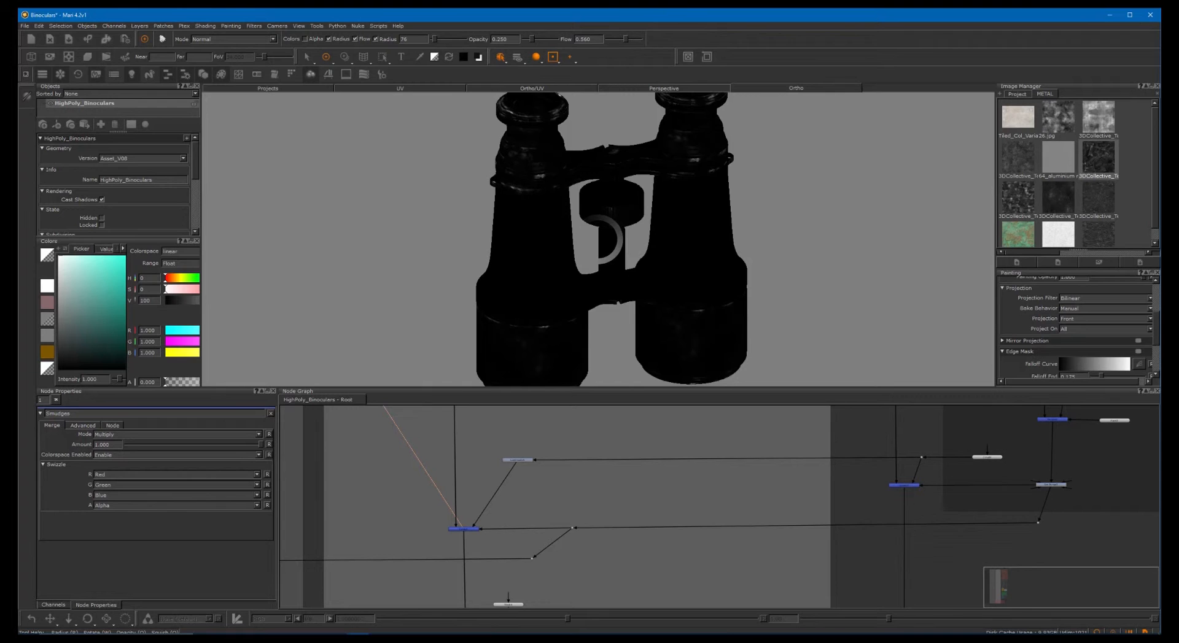
middle_click_drag(561, 230, 612, 335, "alt")
right_click_drag(565, 274, 747, 258, "alt")
middle_click_drag(625, 179, 615, 189, "alt")
middle_click_drag(517, 380, 584, 298, "alt")
middle_click_drag(547, 237, 535, 222, "alt")
right_click_drag(610, 228, 660, 223, "alt")
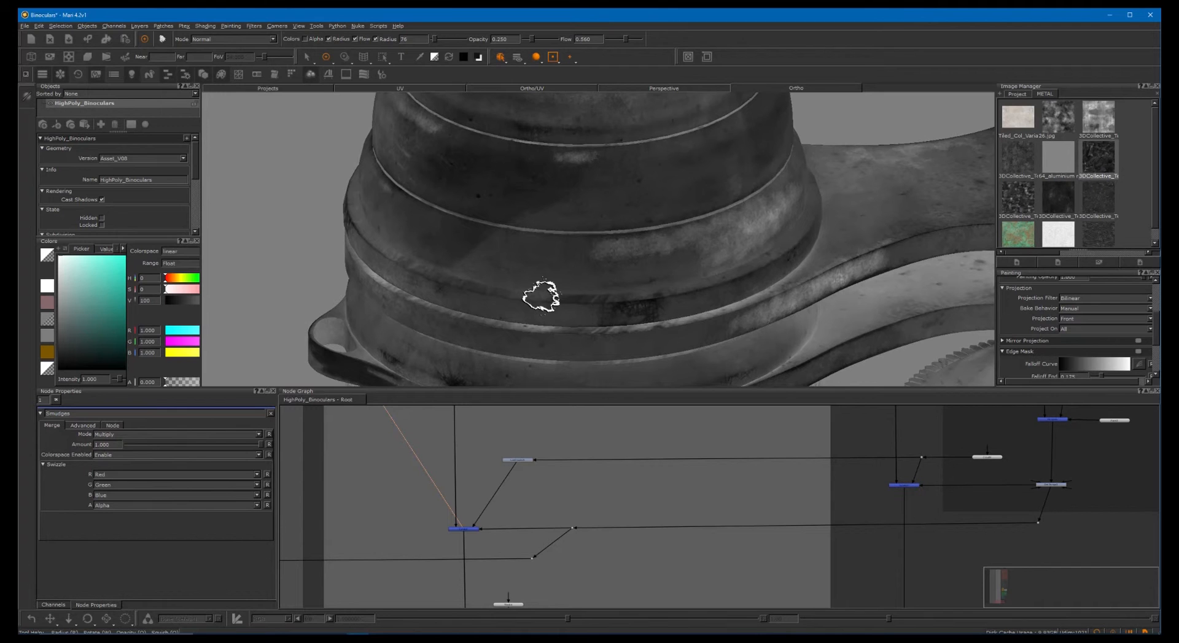
middle_click_drag(557, 333, 544, 259, "alt")
left_click_drag(544, 259, 550, 232, "alt")
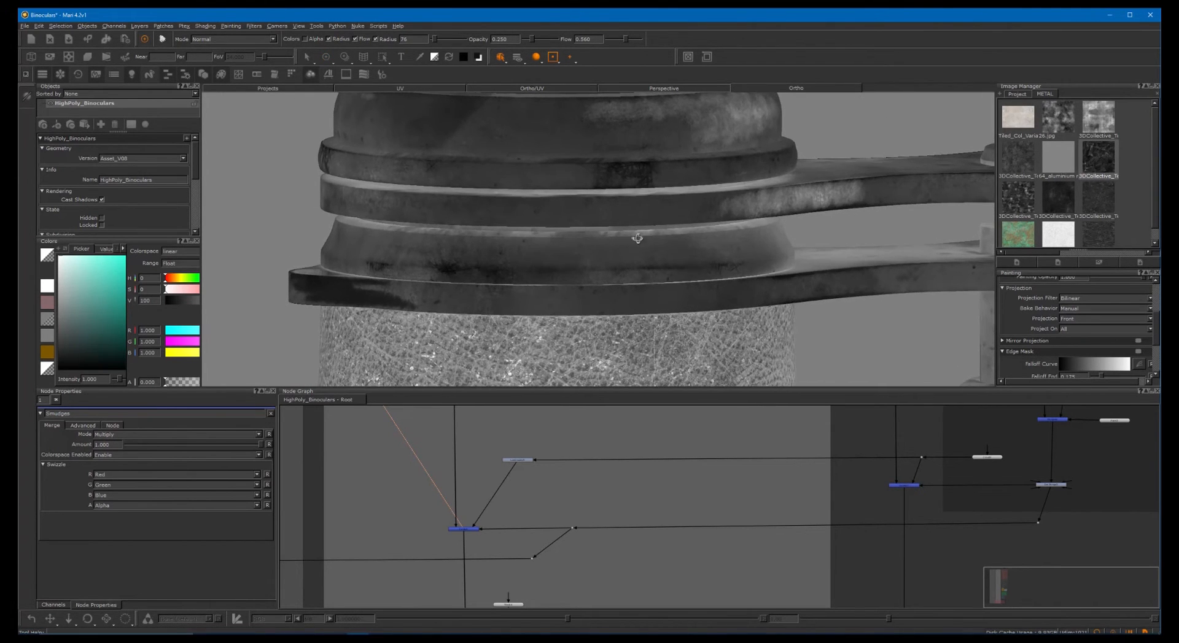
Open the Scratch merge's properties and examine its mode and amount
left_click(465, 529)
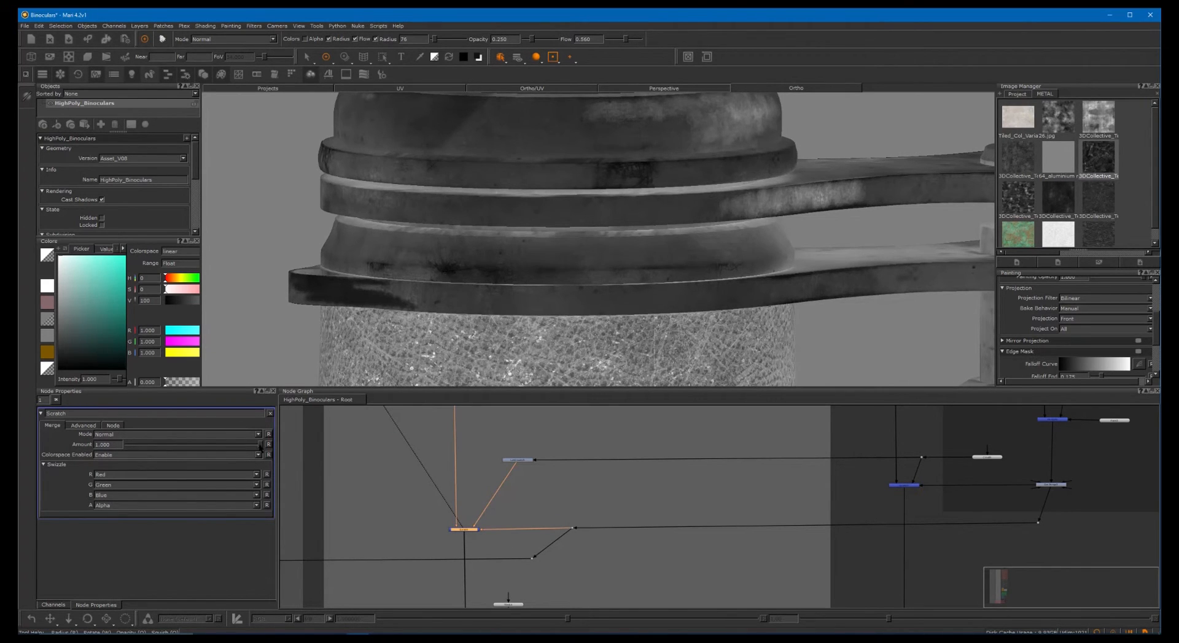
left_click_drag(215, 446, 360, 439)
mouse_move(128, 432)
left_mouse_down()
mouse_move(51, 429)
mouse_move(333, 420)
left_mouse_up()
left_click(595, 495)
Preview the tiled fine-scratch texture at the end of the ROUGH column, followed by the last merge it feeds
scroll(545, 497, "down", 5)
middle_click_drag(619, 571, 663, 434)
scroll(738, 509, "up", 3)
scroll(702, 465, "up", 2)
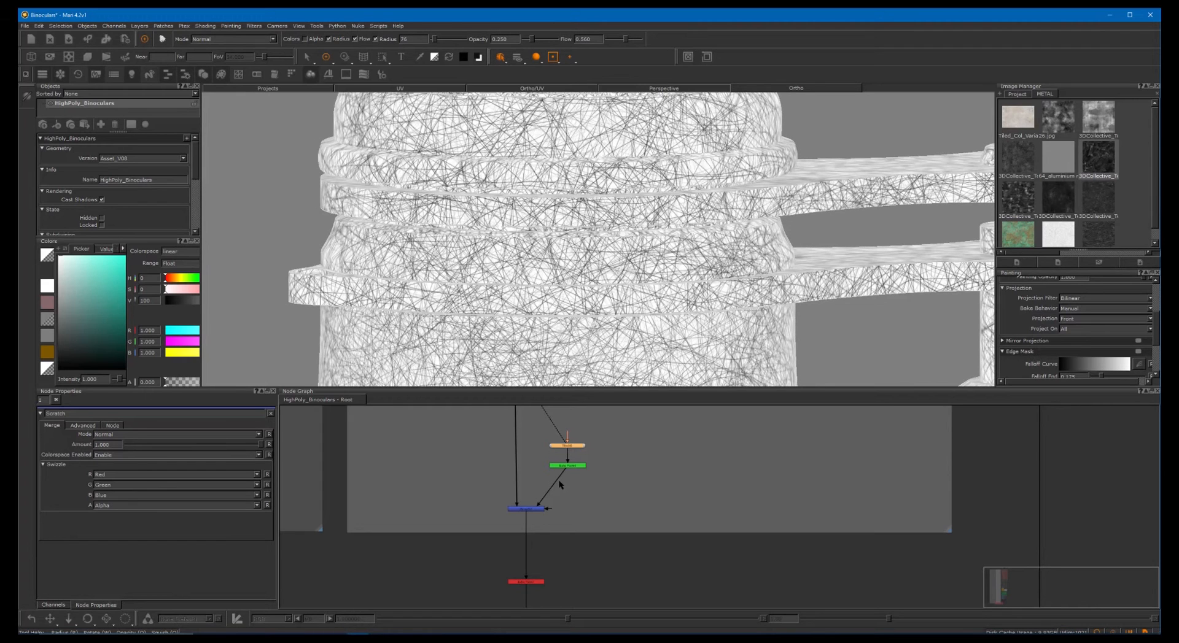
key("1")
key("1")
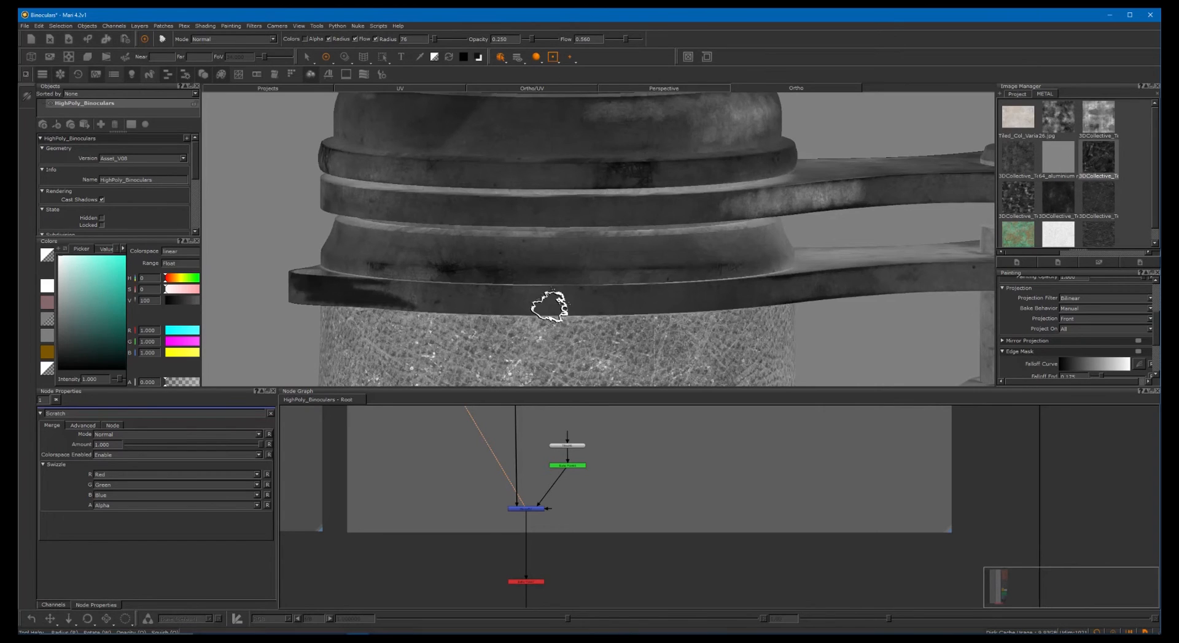
Examine the last merge's fine scratches up close on the eyepiece rings and leather
middle_click_drag(565, 251, 589, 316, "alt")
right_click_drag(663, 278, 693, 246, "alt")
middle_click_drag(698, 253, 843, 147, "alt")
right_click_drag(645, 215, 597, 248, "alt")
middle_click_drag(623, 297, 549, 206, "alt")
middle_click_drag(500, 275, 504, 262, "alt")
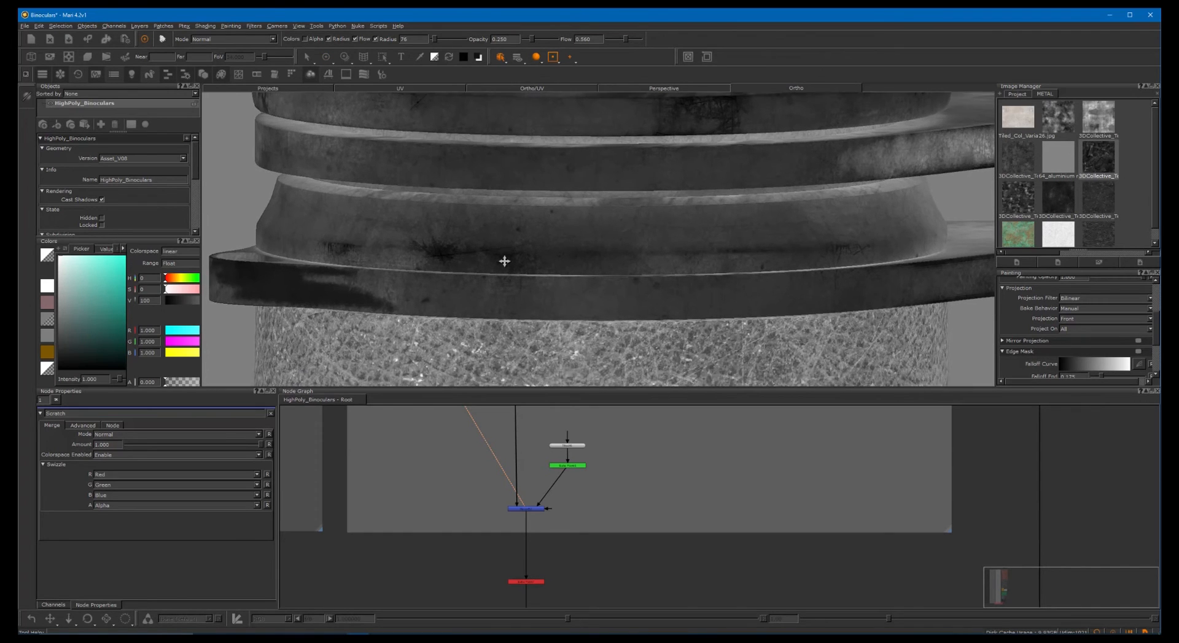
Look over the ends of the texture columns and trace the ROUGH column up and down
right_click_drag(674, 461, 465, 493, "alt")
right_click_drag(921, 482, 651, 486, "alt")
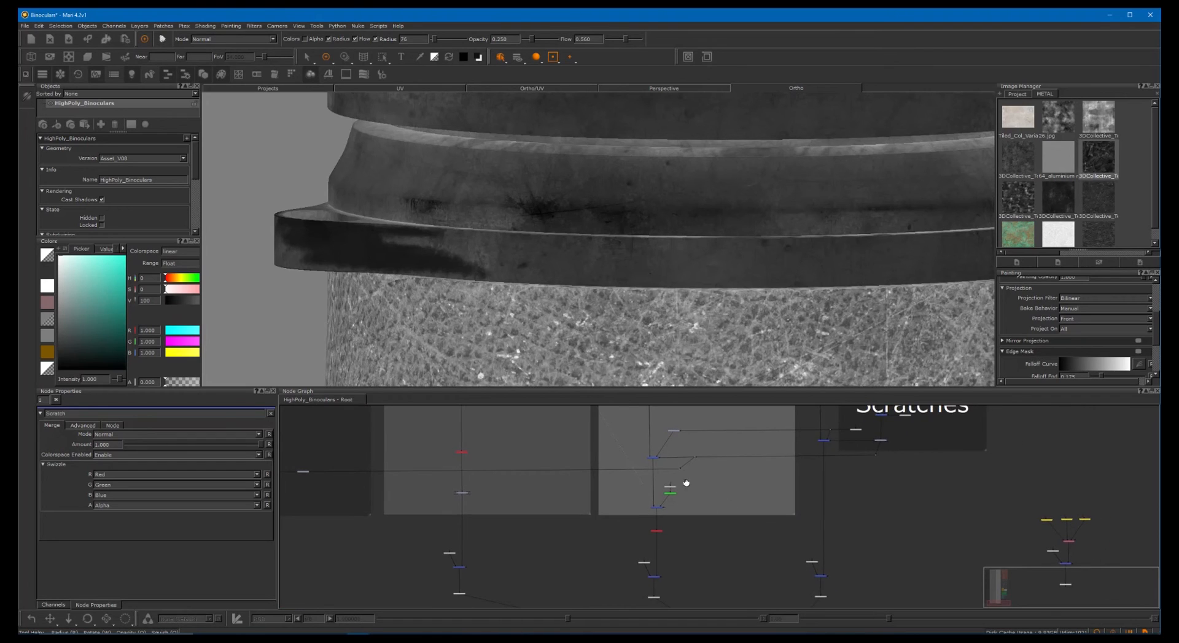
middle_click_drag(686, 483, 649, 421, "alt")
right_click_drag(732, 496, 952, 430, "alt")
middle_click_drag(579, 495, 599, 526, "alt")
right_click_drag(600, 484, 611, 448, "alt")
left_click(473, 465)
middle_click_drag(569, 498, 702, 550, "alt")
right_click_drag(783, 467, 671, 473, "alt")
mouse_move(671, 472)
middle_mouse_down("alt")
mouse_move(687, 550)
mouse_move(679, 595)
middle_mouse_up("alt")
middle_click_drag(679, 441, 666, 543, "alt")
middle_click_drag(676, 420, 655, 554, "alt")
mouse_move(658, 428)
middle_mouse_down("alt")
mouse_move(654, 501)
mouse_move(656, 430)
middle_mouse_up("alt")
middle_click_drag(656, 574, 662, 434, "alt")
middle_click_drag(651, 555, 660, 436, "alt")
middle_click_drag(657, 539, 672, 441, "alt")
Delete the red node between the ROUGH column's last merge and the nodes below its group
right_click_drag(743, 485, 768, 487, "alt")
right_click_drag(653, 489, 694, 484, "alt")
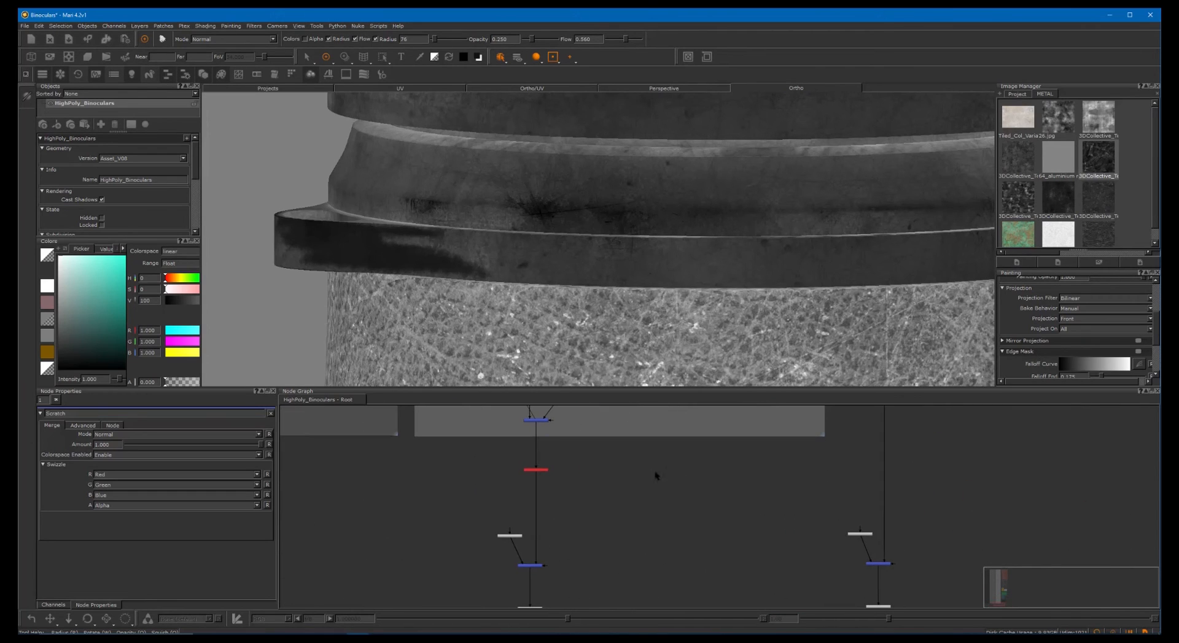
middle_click_drag(541, 477, 586, 464, "alt")
left_click_drag(561, 448, 619, 483)
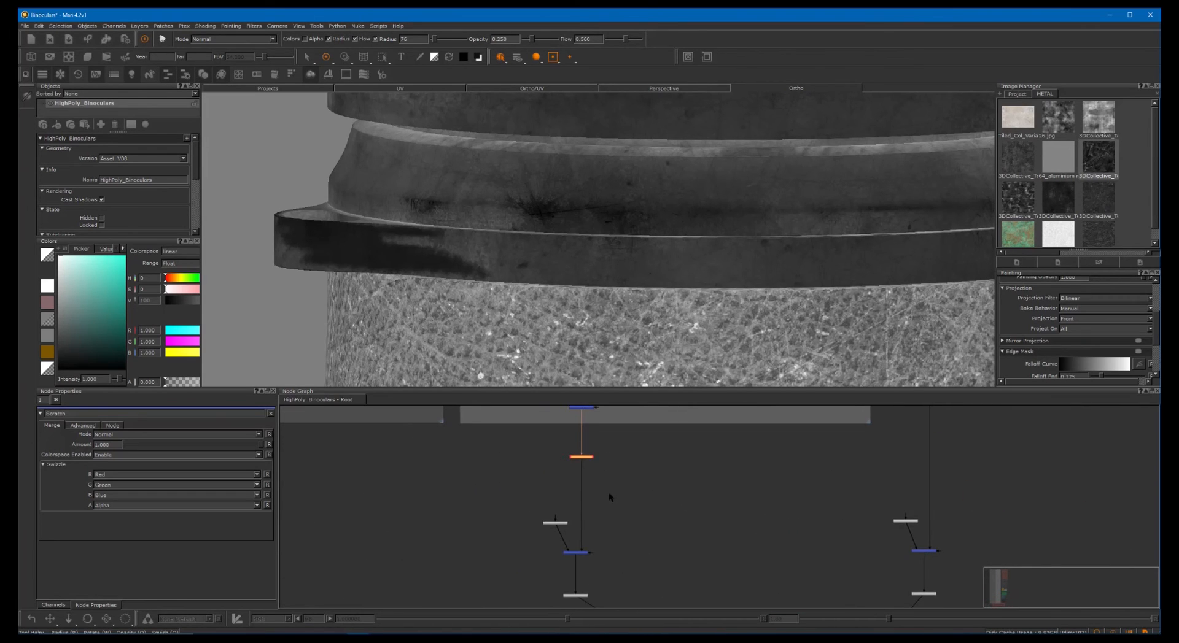
key("Delete")
Show the channel list and look through its flattened export options without exporting
middle_click_drag(595, 516, 610, 467, "alt")
middle_click_drag(696, 500, 595, 496, "alt")
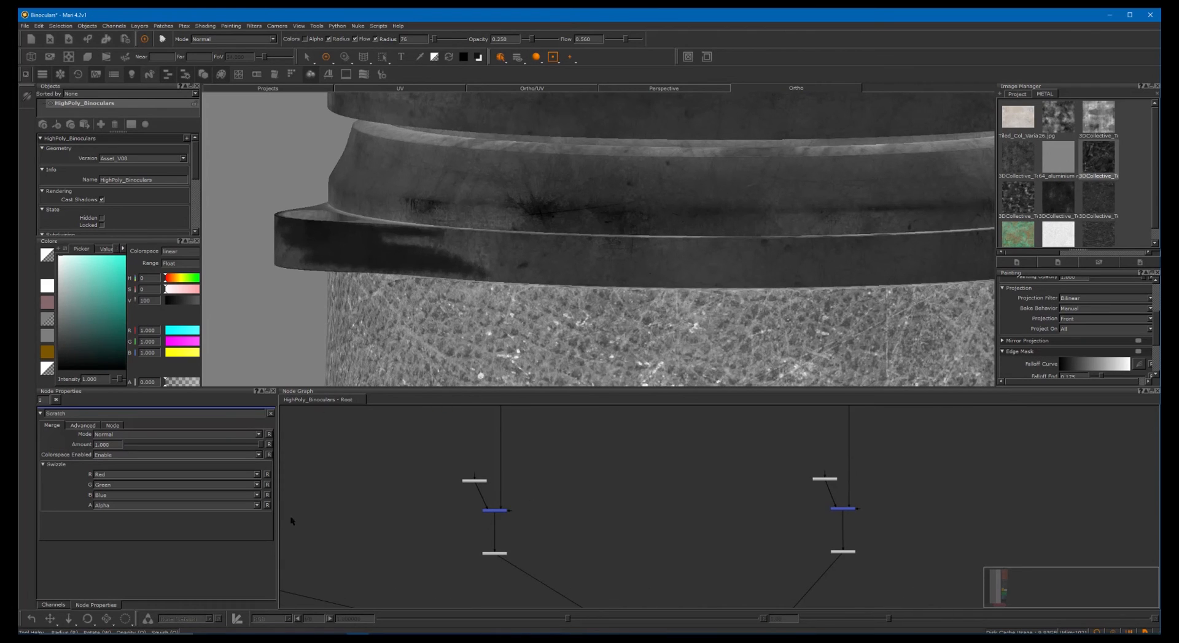
left_click(52, 606)
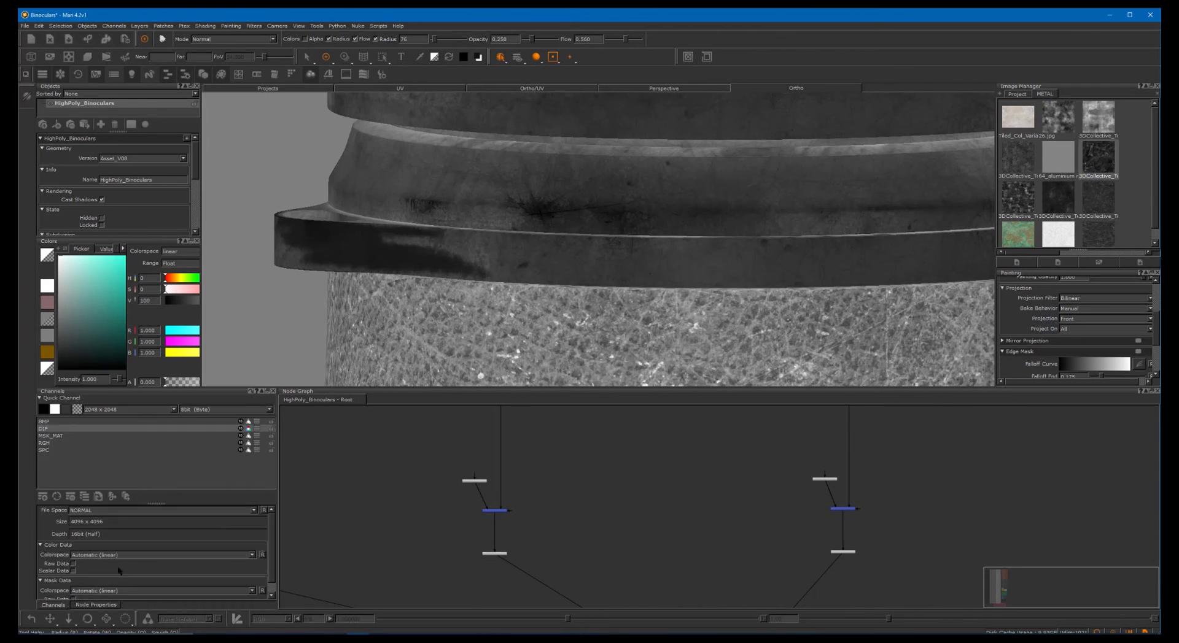
right_click(72, 470)
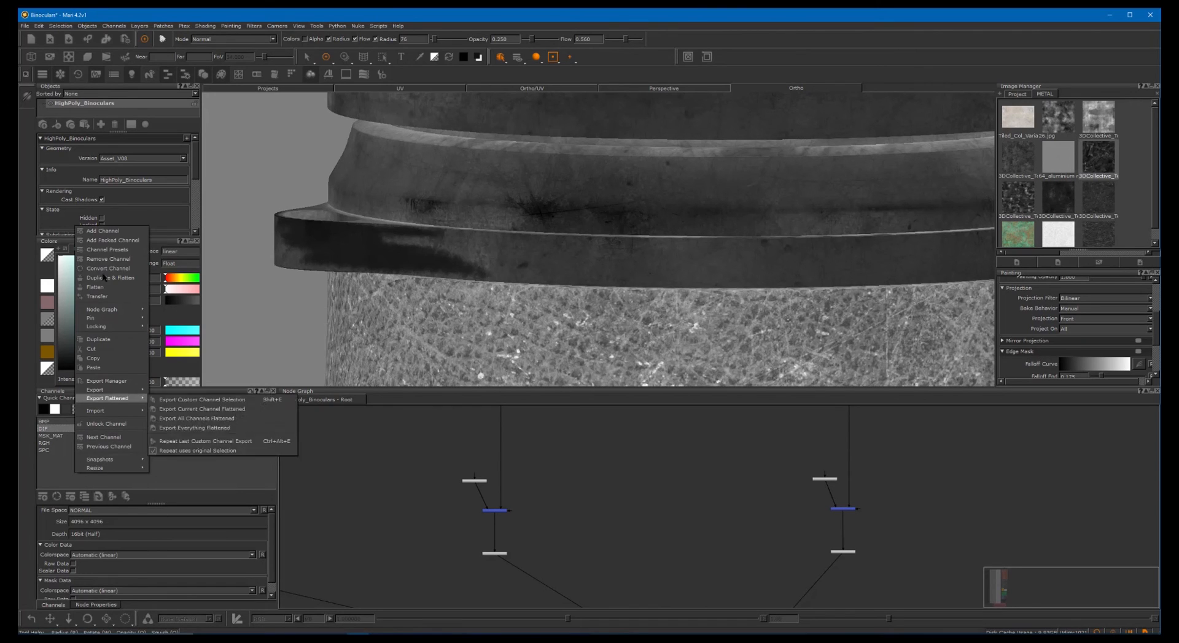
left_click(55, 473)
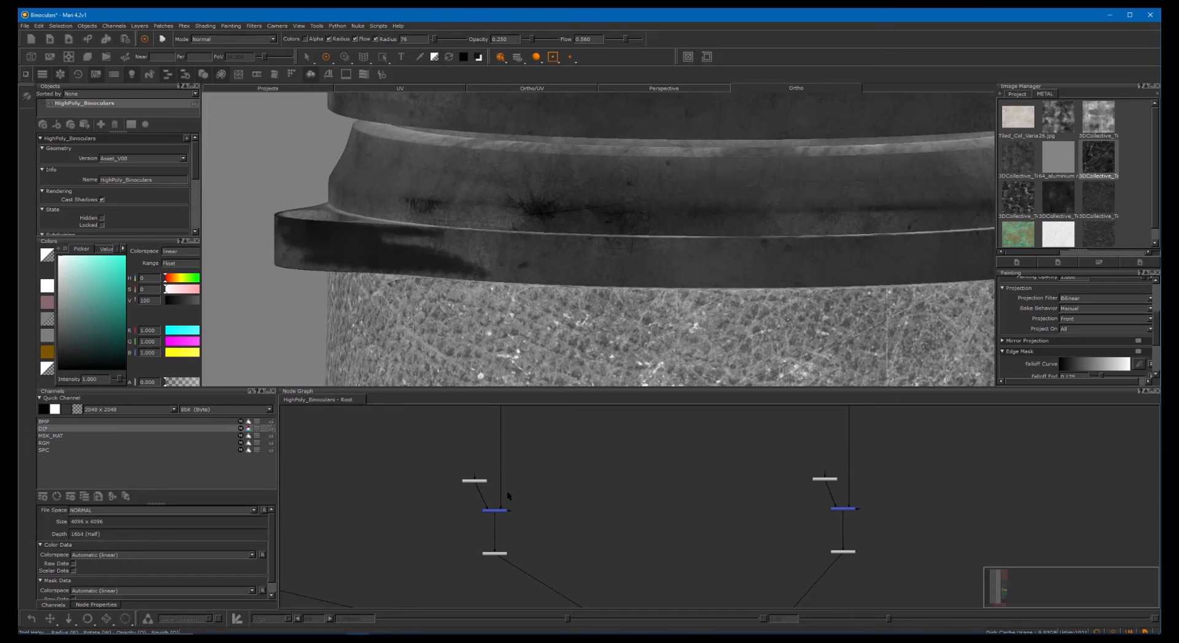
Examine how the ROUGH column's last merge connects to the nodes below it, alongside the neighbouring columns
right_click_drag(450, 496, 810, 475, "alt")
middle_click_drag(496, 485, 499, 583, "alt")
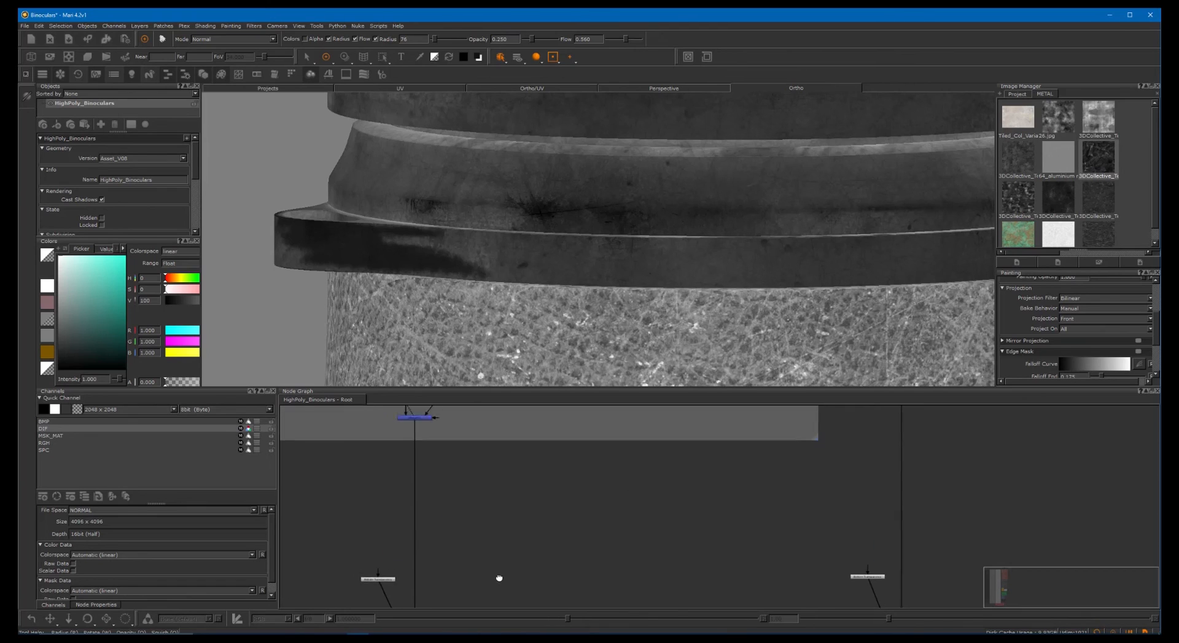
middle_click_drag(440, 427, 450, 513, "alt")
left_click(425, 496)
middle_click_drag(513, 441, 590, 157, "alt")
right_click_drag(593, 457, 663, 459, "alt")
middle_click_drag(495, 481, 608, 529, "alt")
left_click(533, 593)
left_click(625, 541)
right_click_drag(737, 469, 675, 482, "alt")
middle_click_drag(692, 498, 718, 493, "alt")
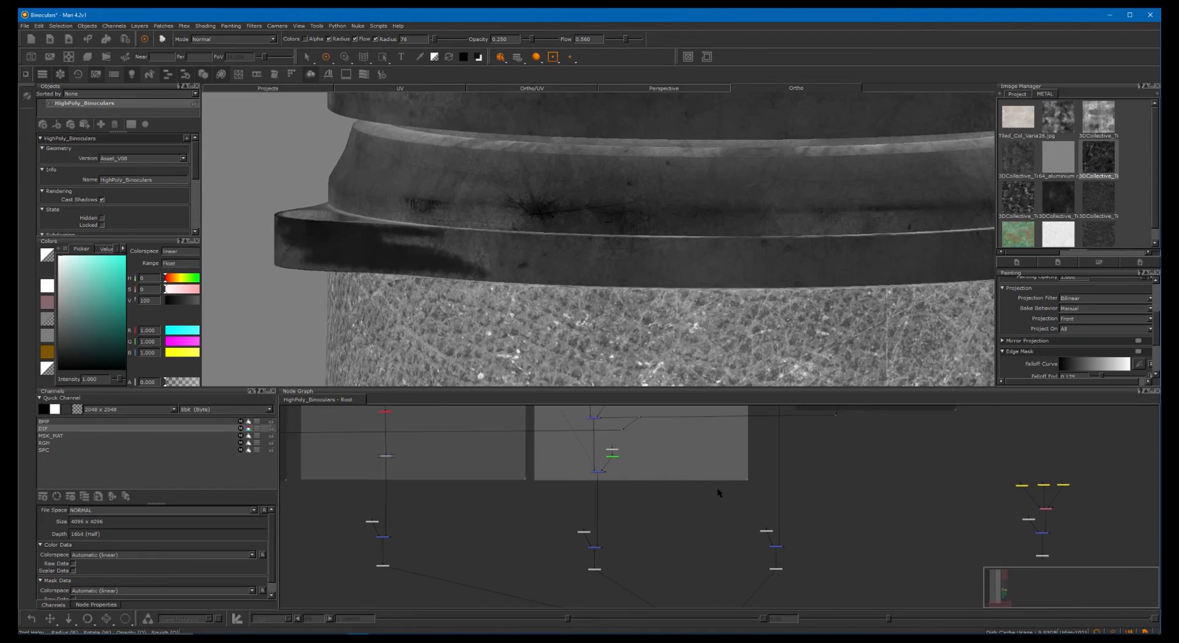